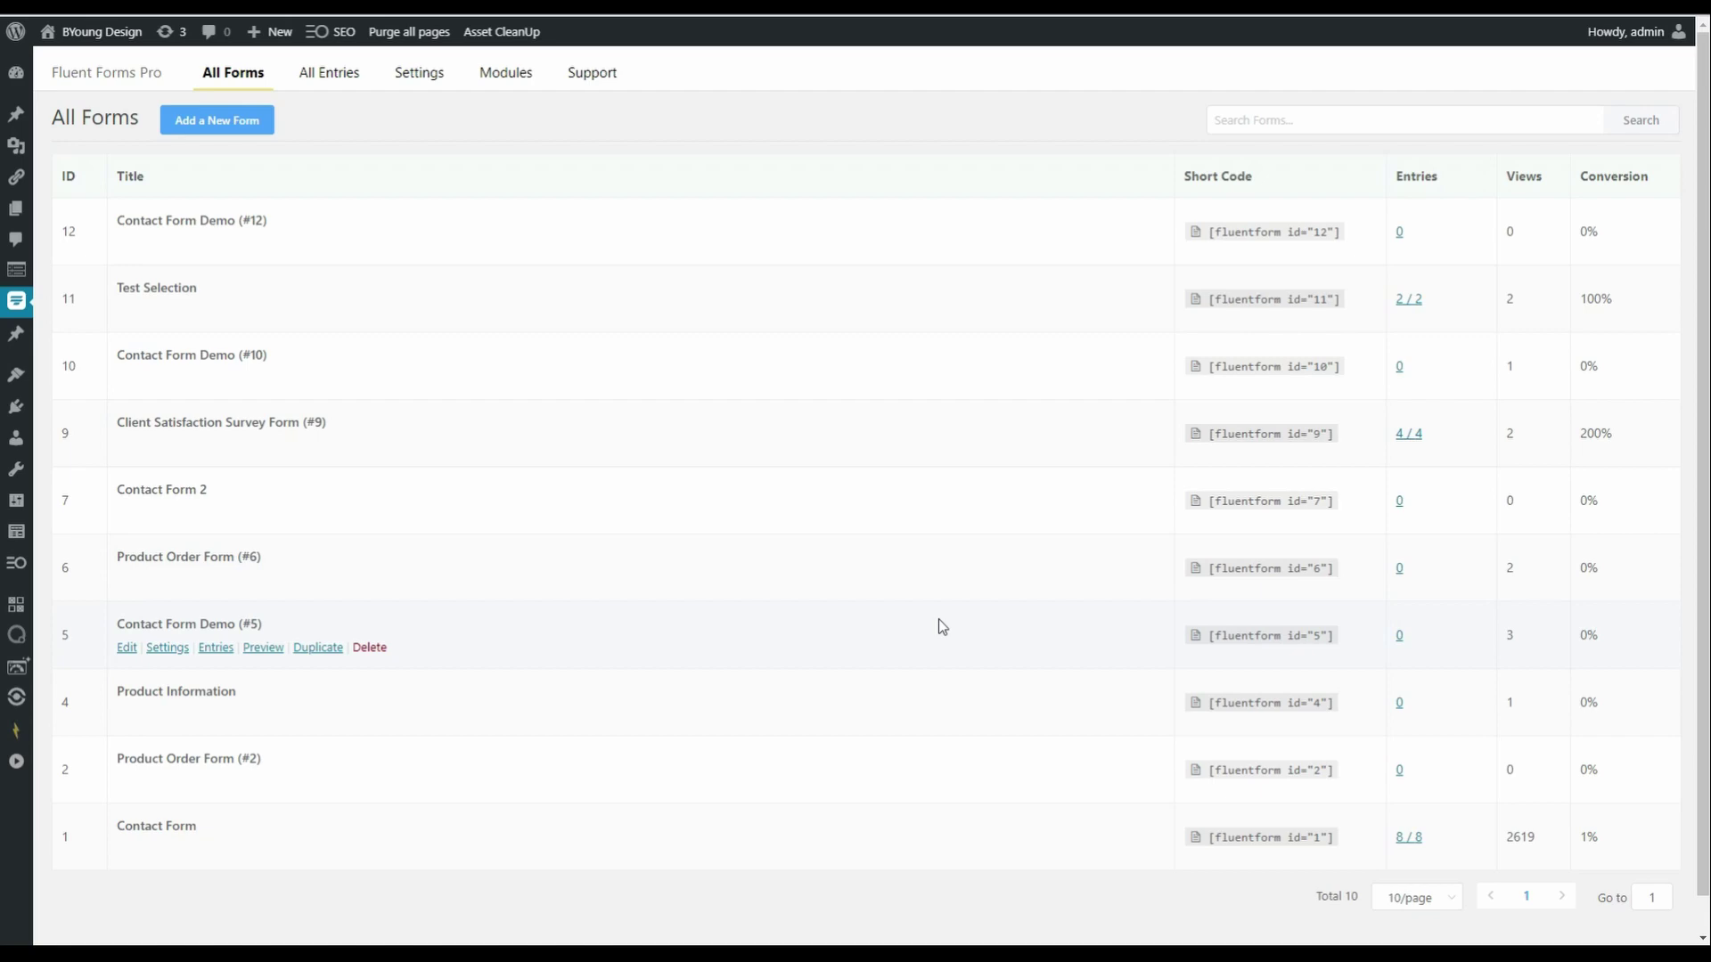
# - Create a new form from the basic contact template
pyautogui.click(197, 135)
pyautogui.moveTo(455, 278)
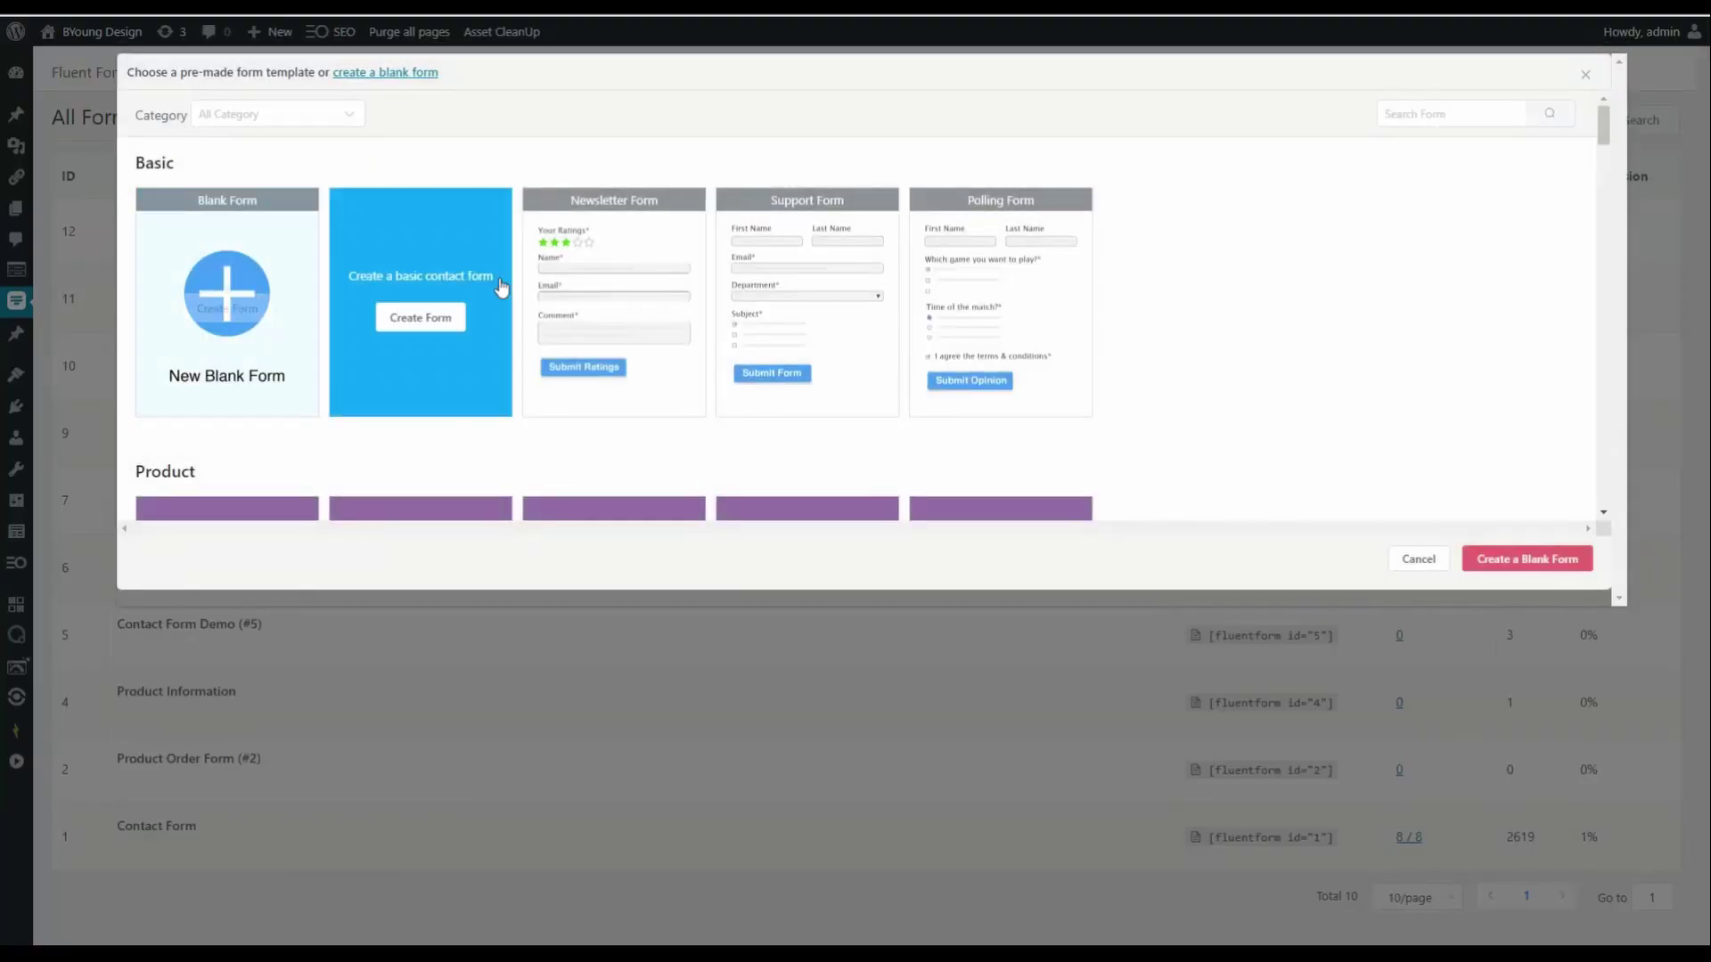
pyautogui.click(430, 319)
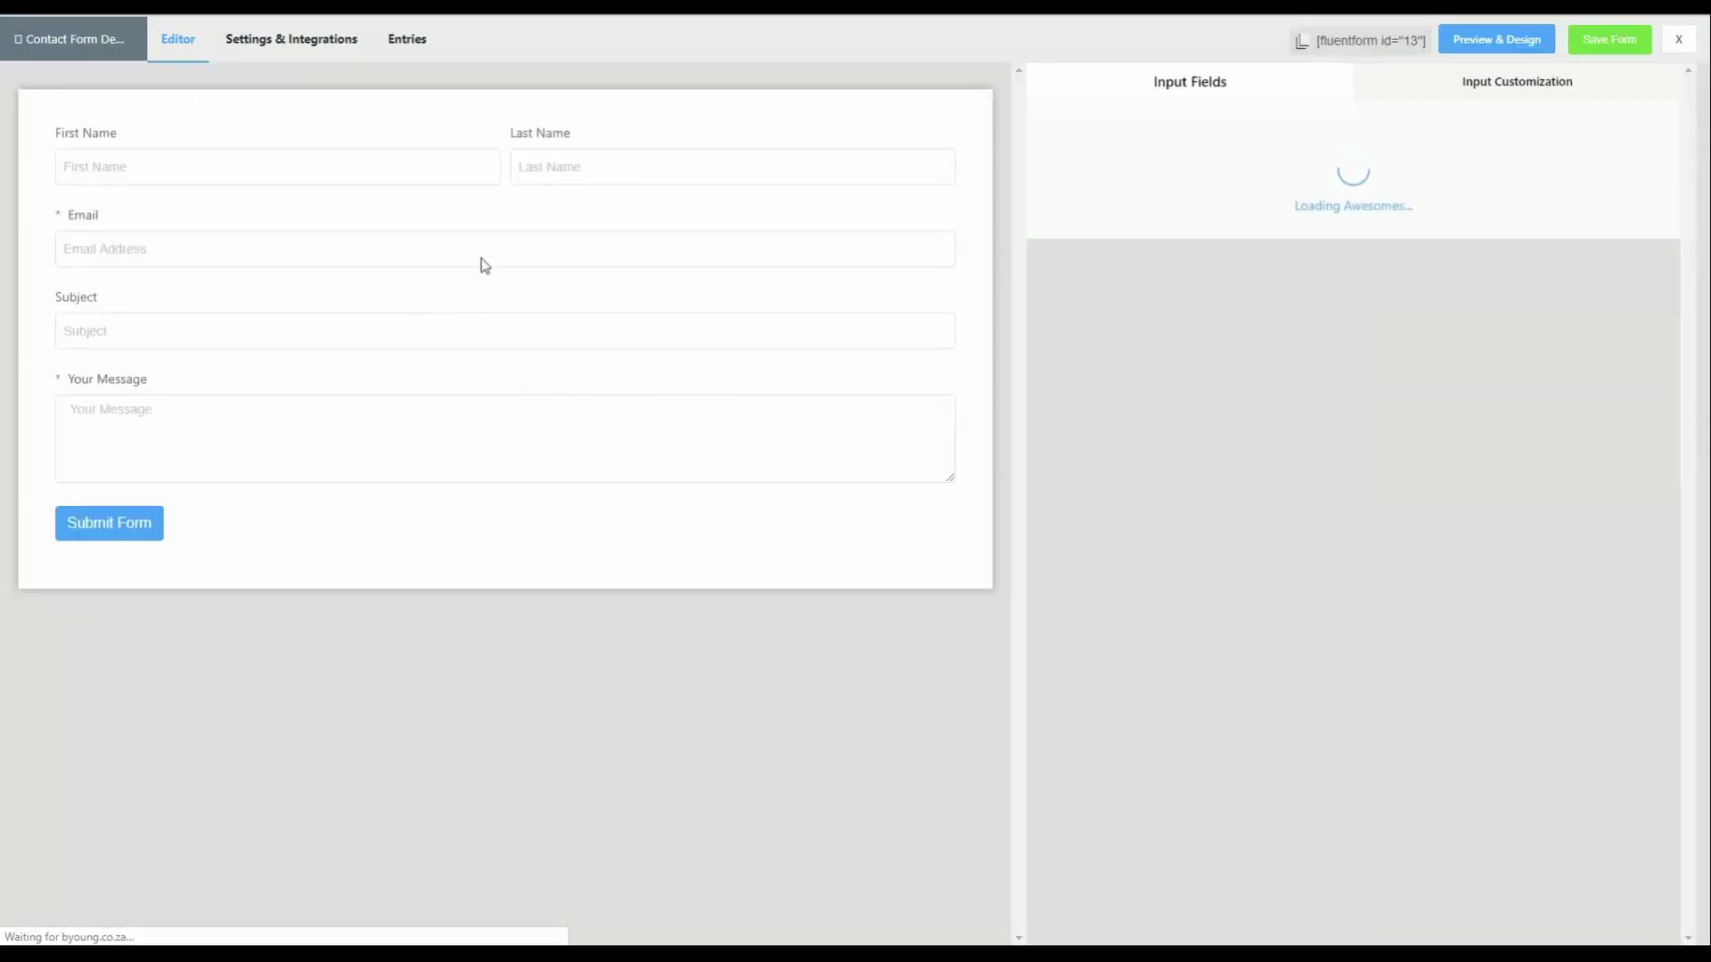
# - Make First Name and Last Name required and set Your Message to not required
pyautogui.moveTo(538, 178)
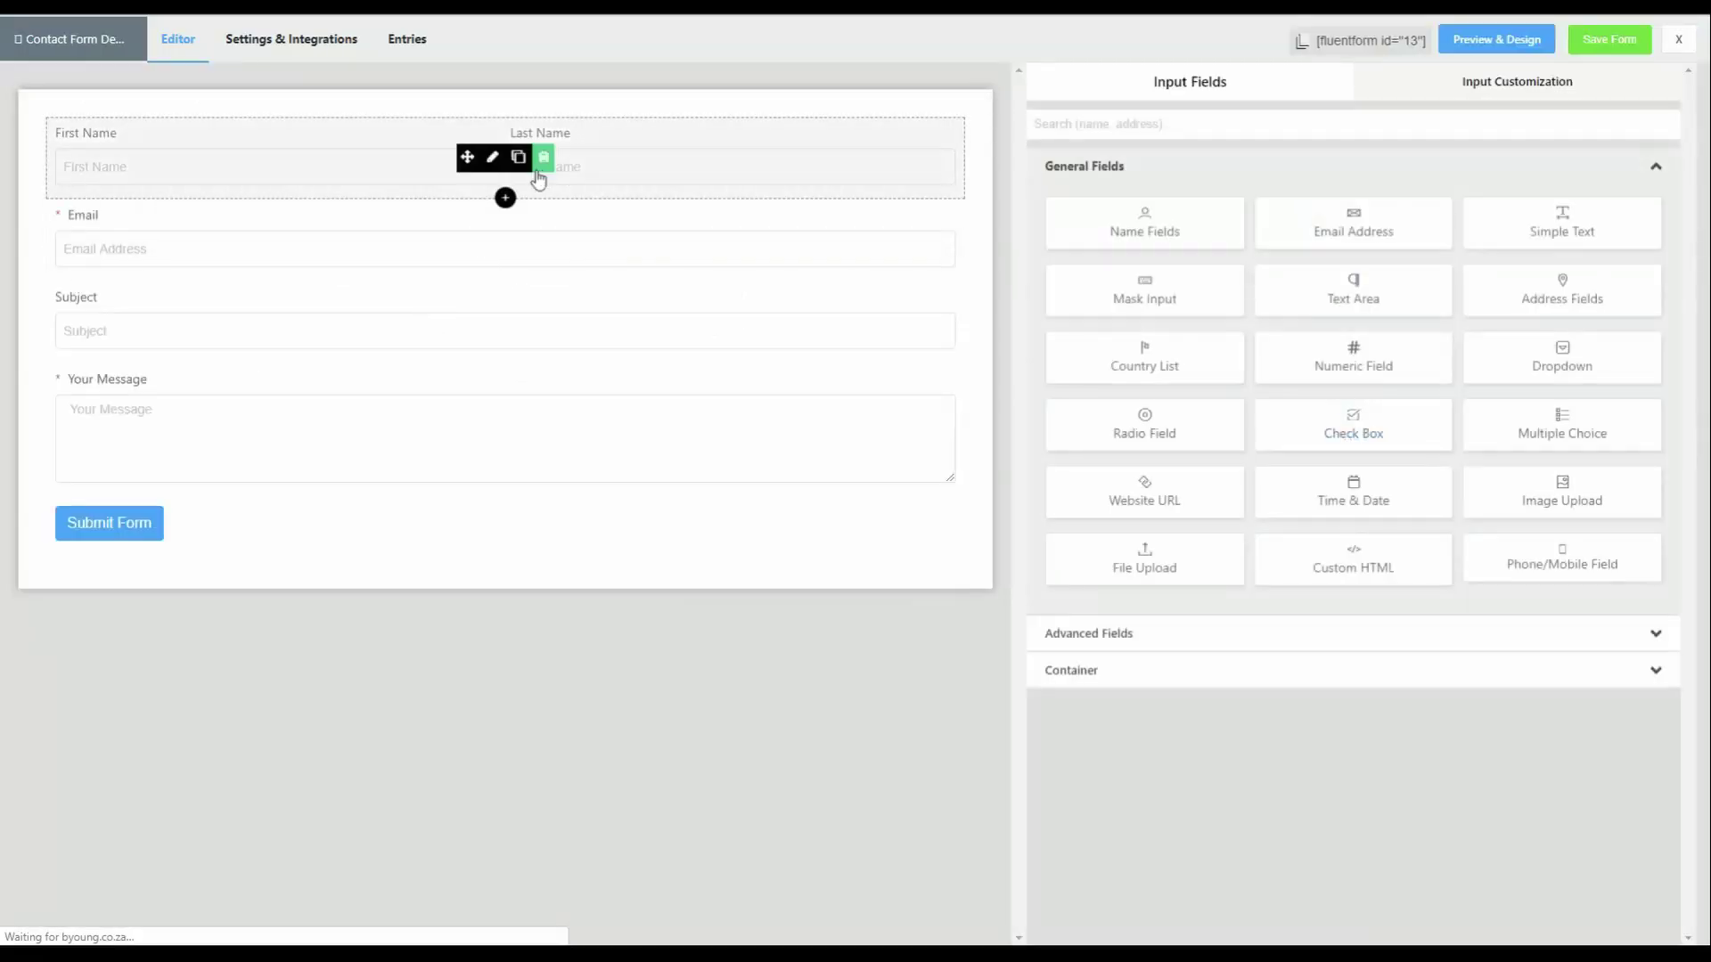
pyautogui.click(492, 159)
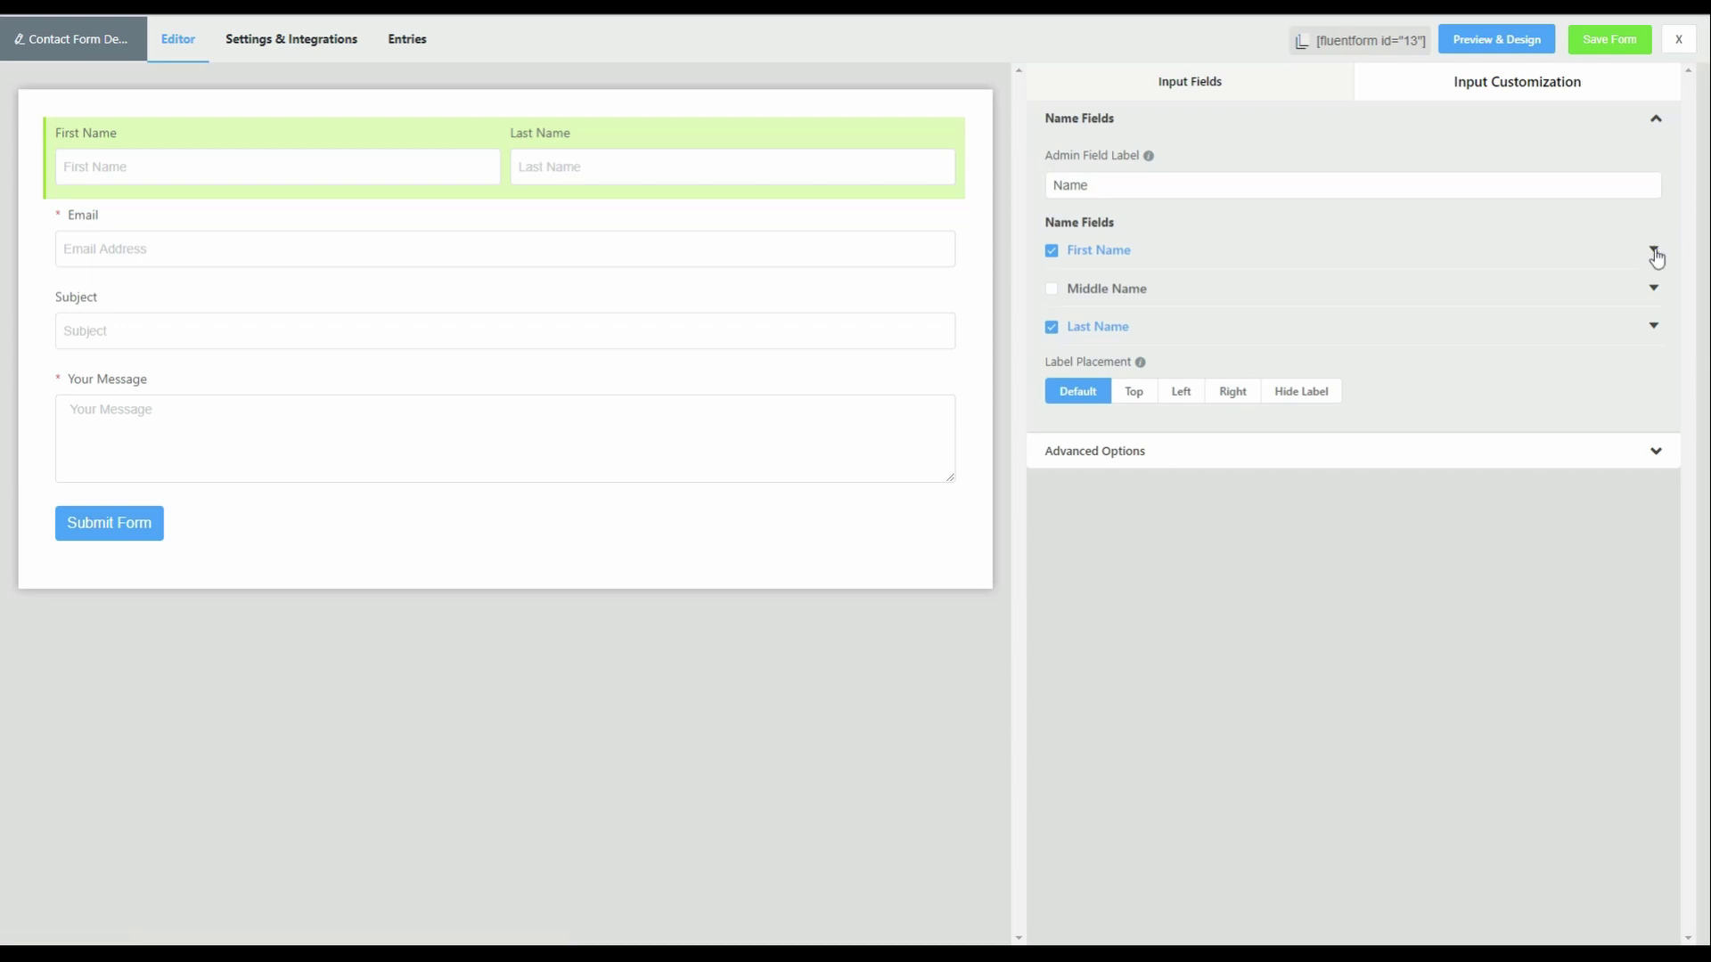
pyautogui.click(1653, 248)
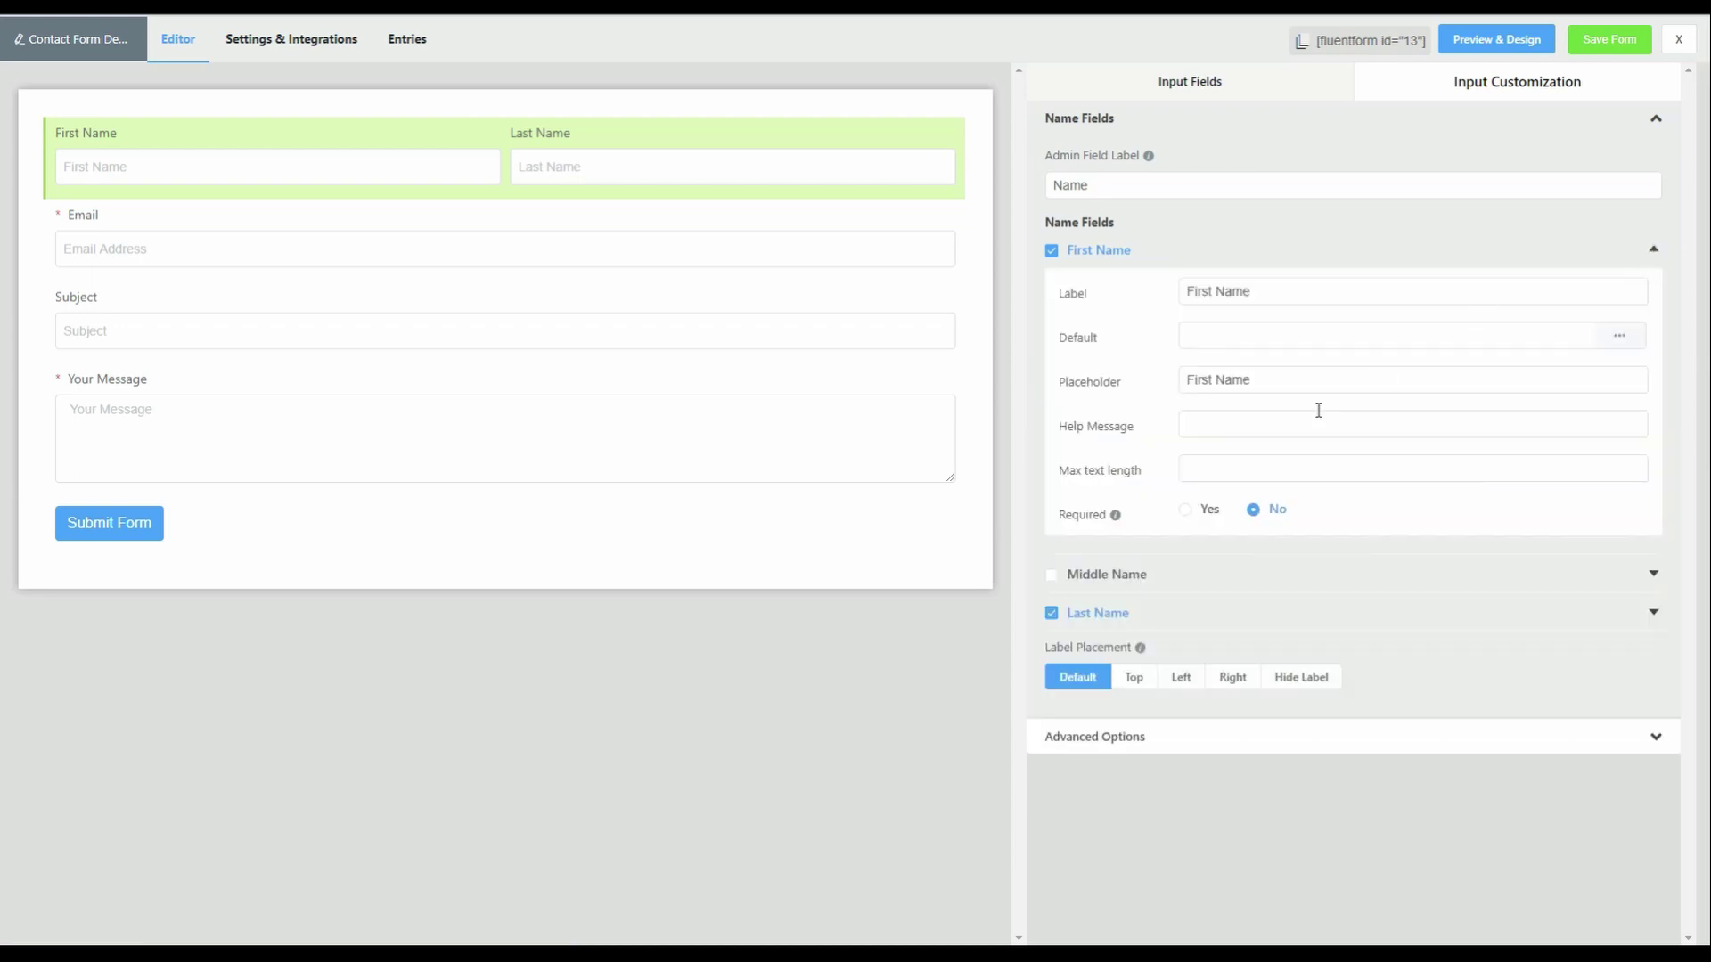
pyautogui.click(1186, 510)
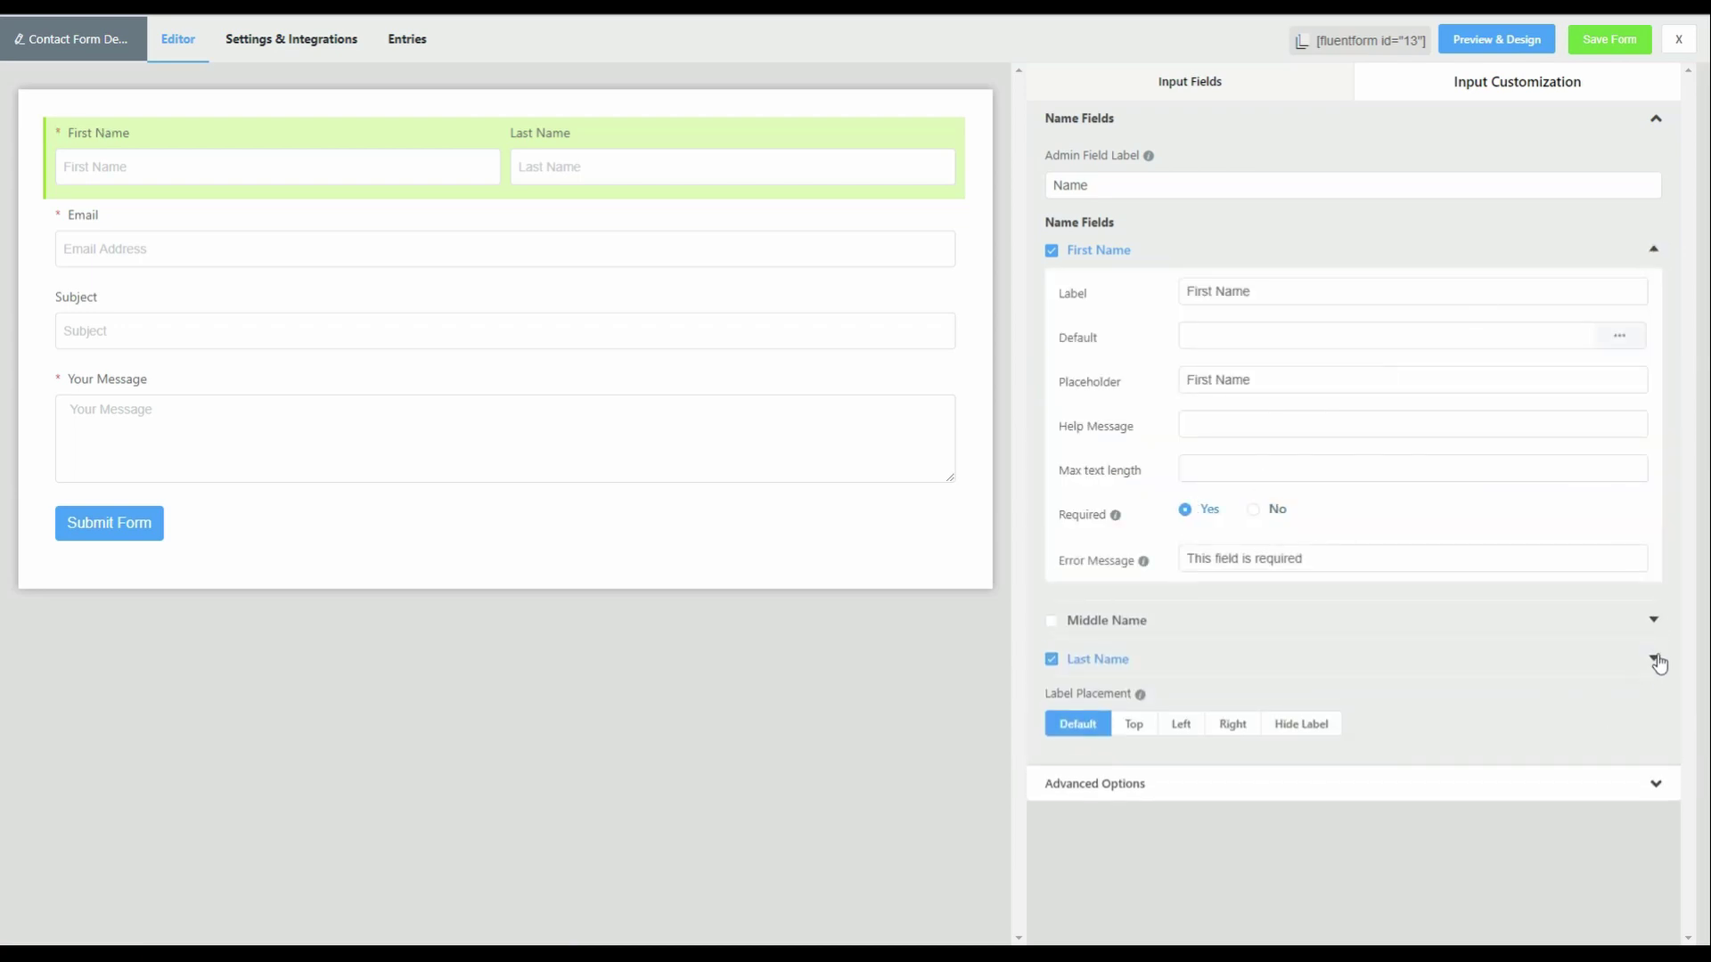
pyautogui.click(1652, 659)
pyautogui.scroll(-2, 1181, 722)
pyautogui.click(1185, 780)
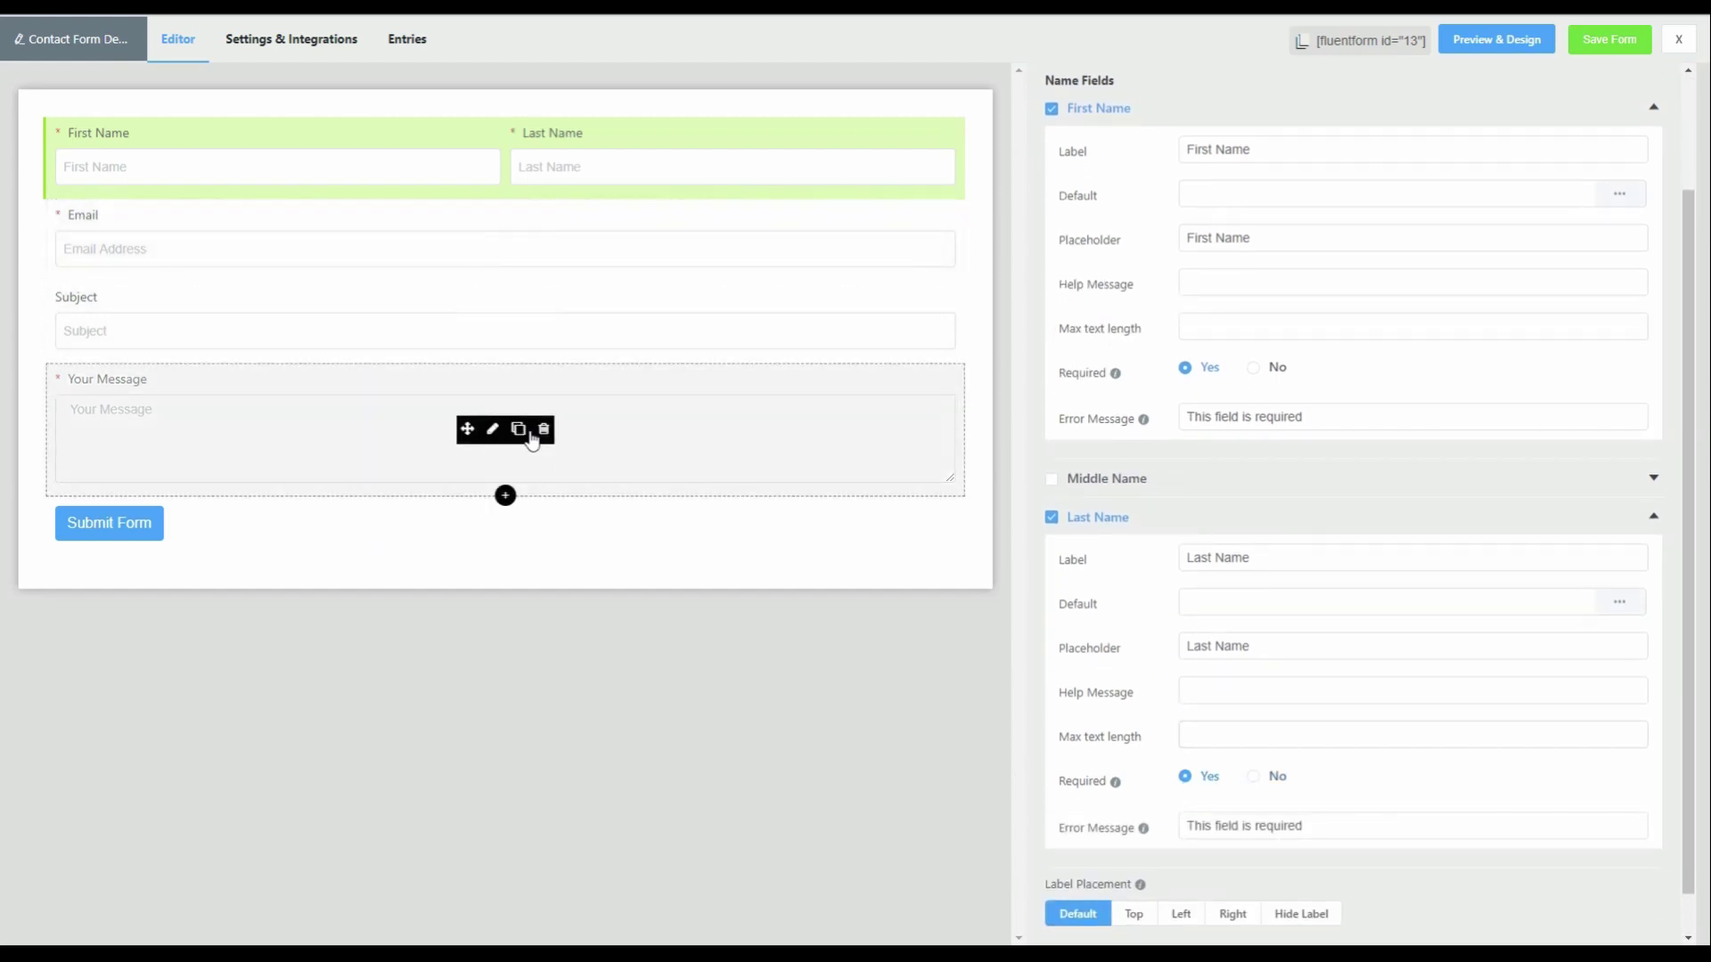
pyautogui.click(492, 428)
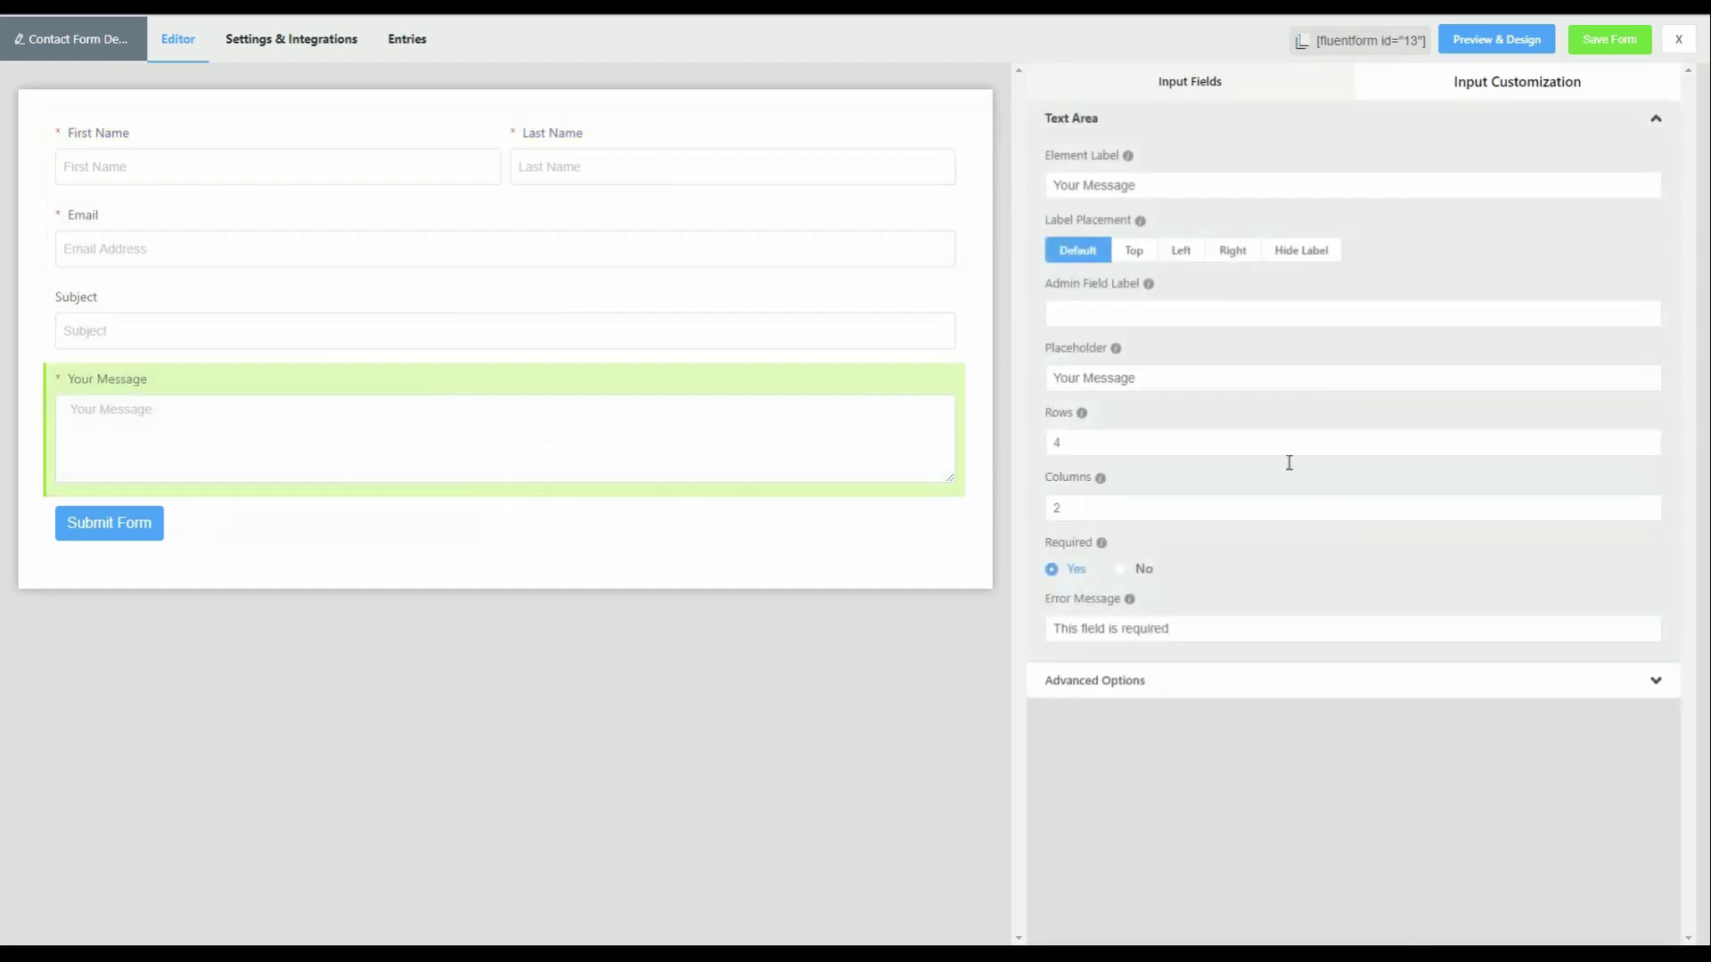
pyautogui.click(1120, 571)
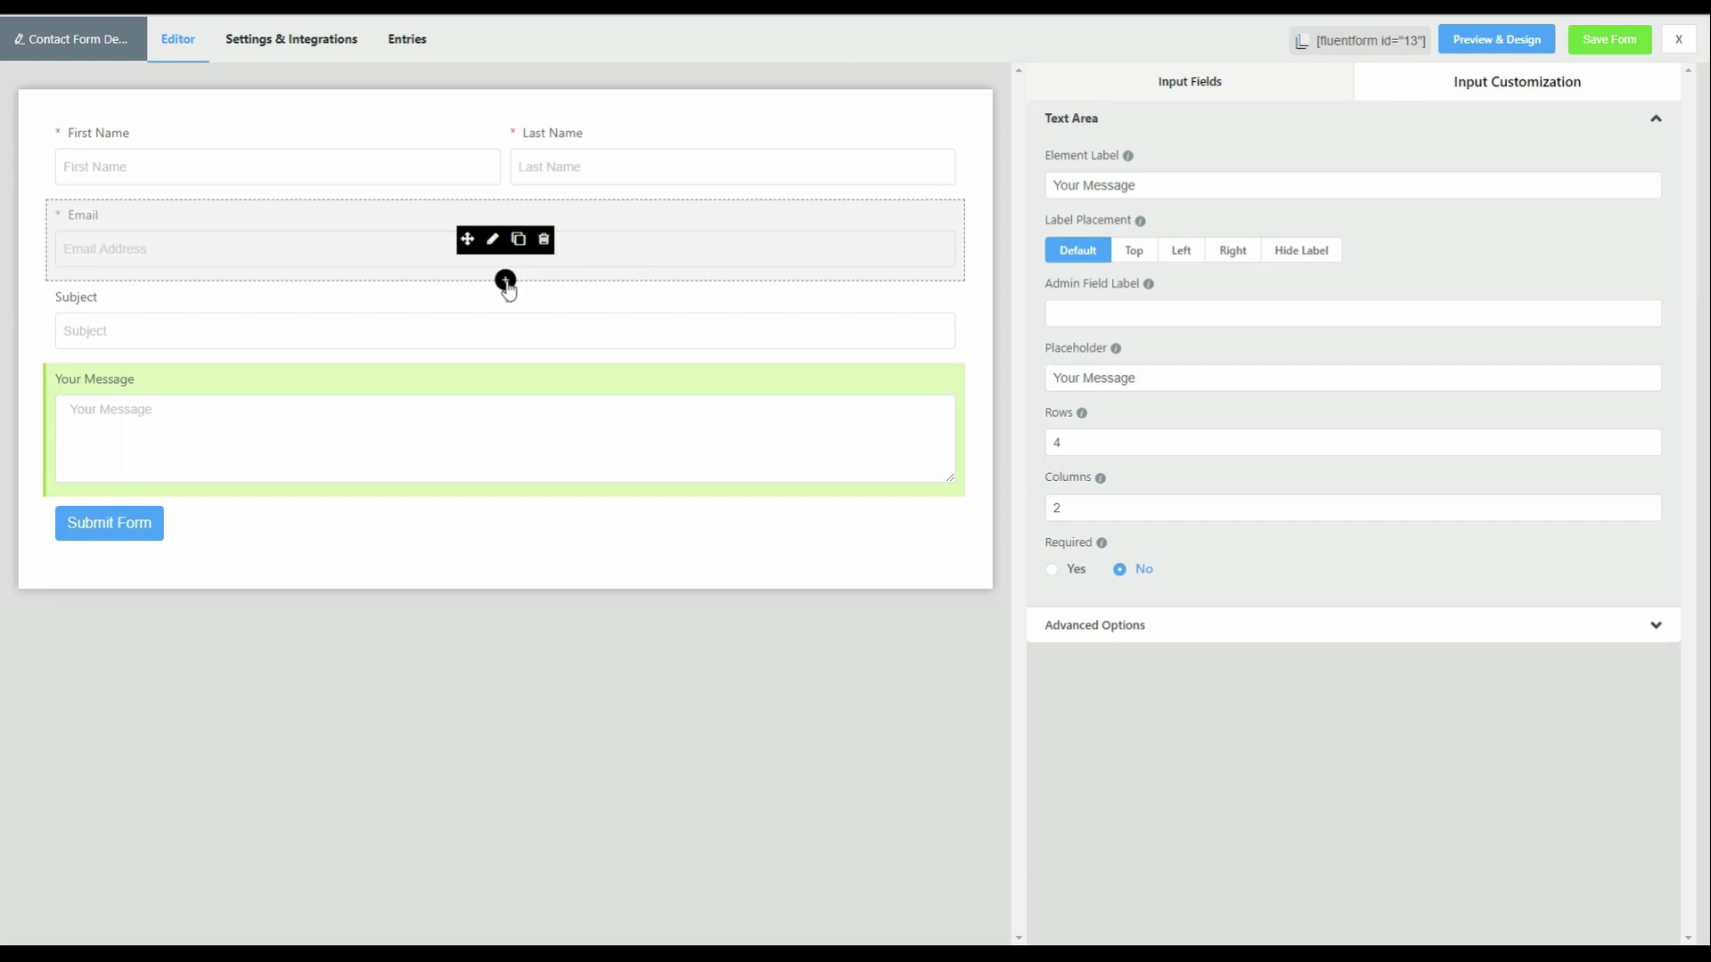
# - Insert a Radio Field directly below the Email field
pyautogui.click(505, 282)
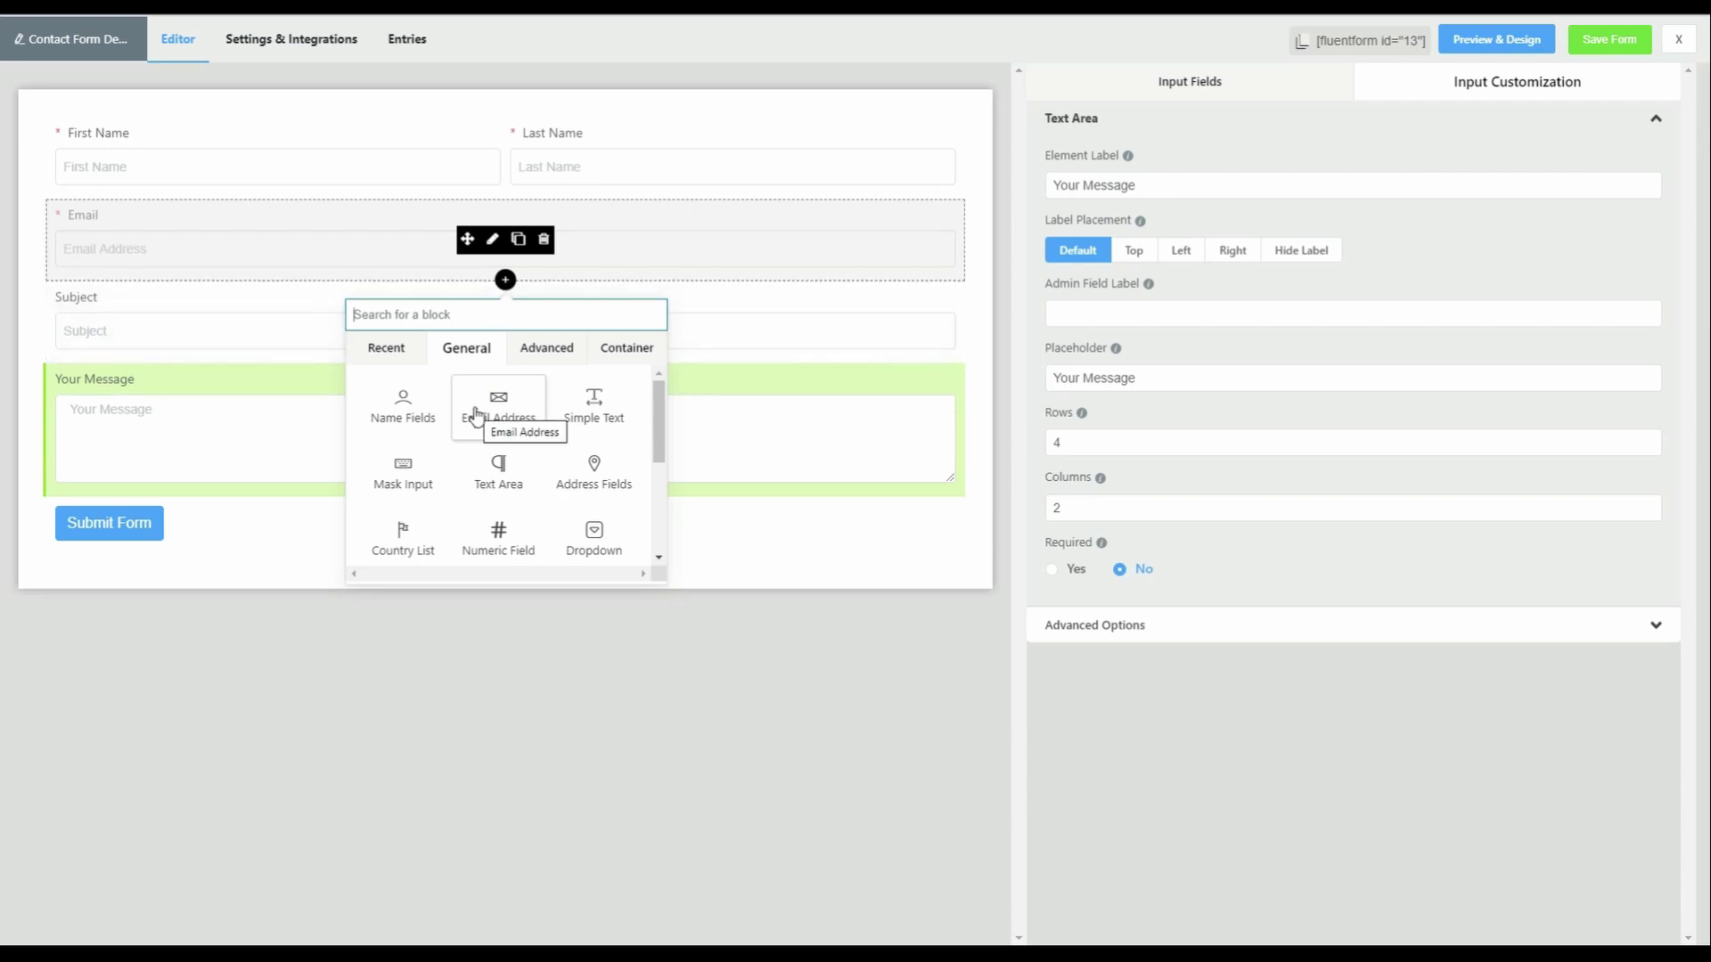
pyautogui.scroll(-3, 477, 415)
pyautogui.click(397, 463)
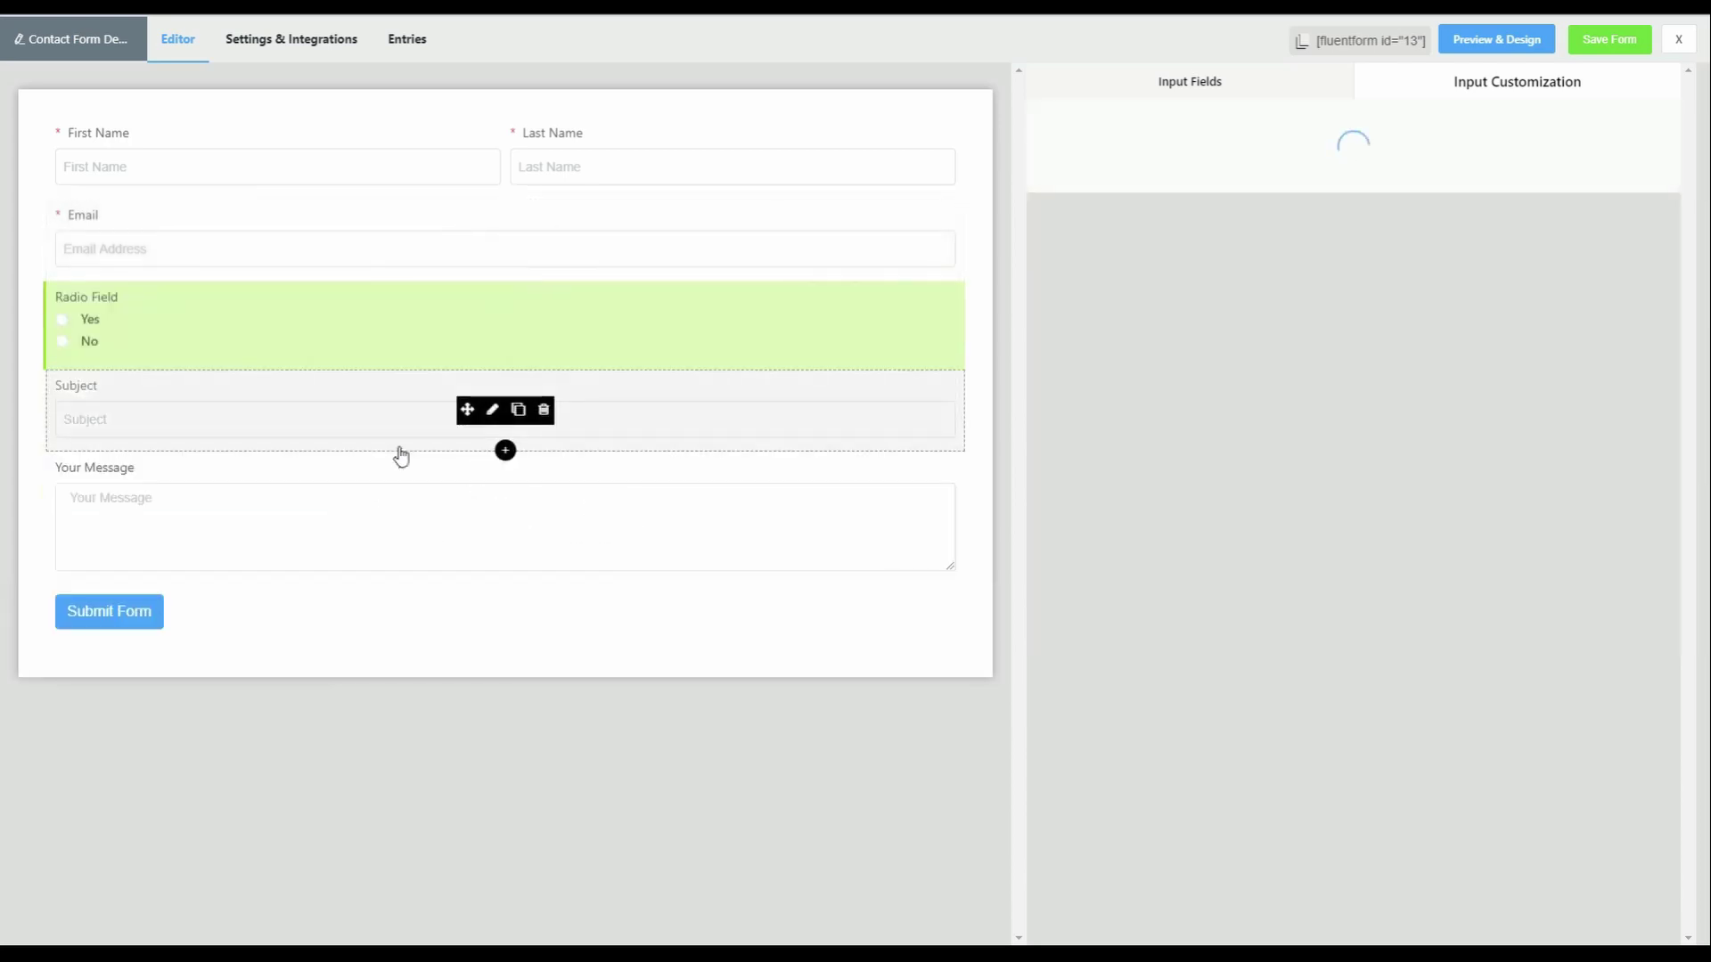
# - Add an extra Radio Field at the bottom of the form, then delete it
pyautogui.click(1216, 96)
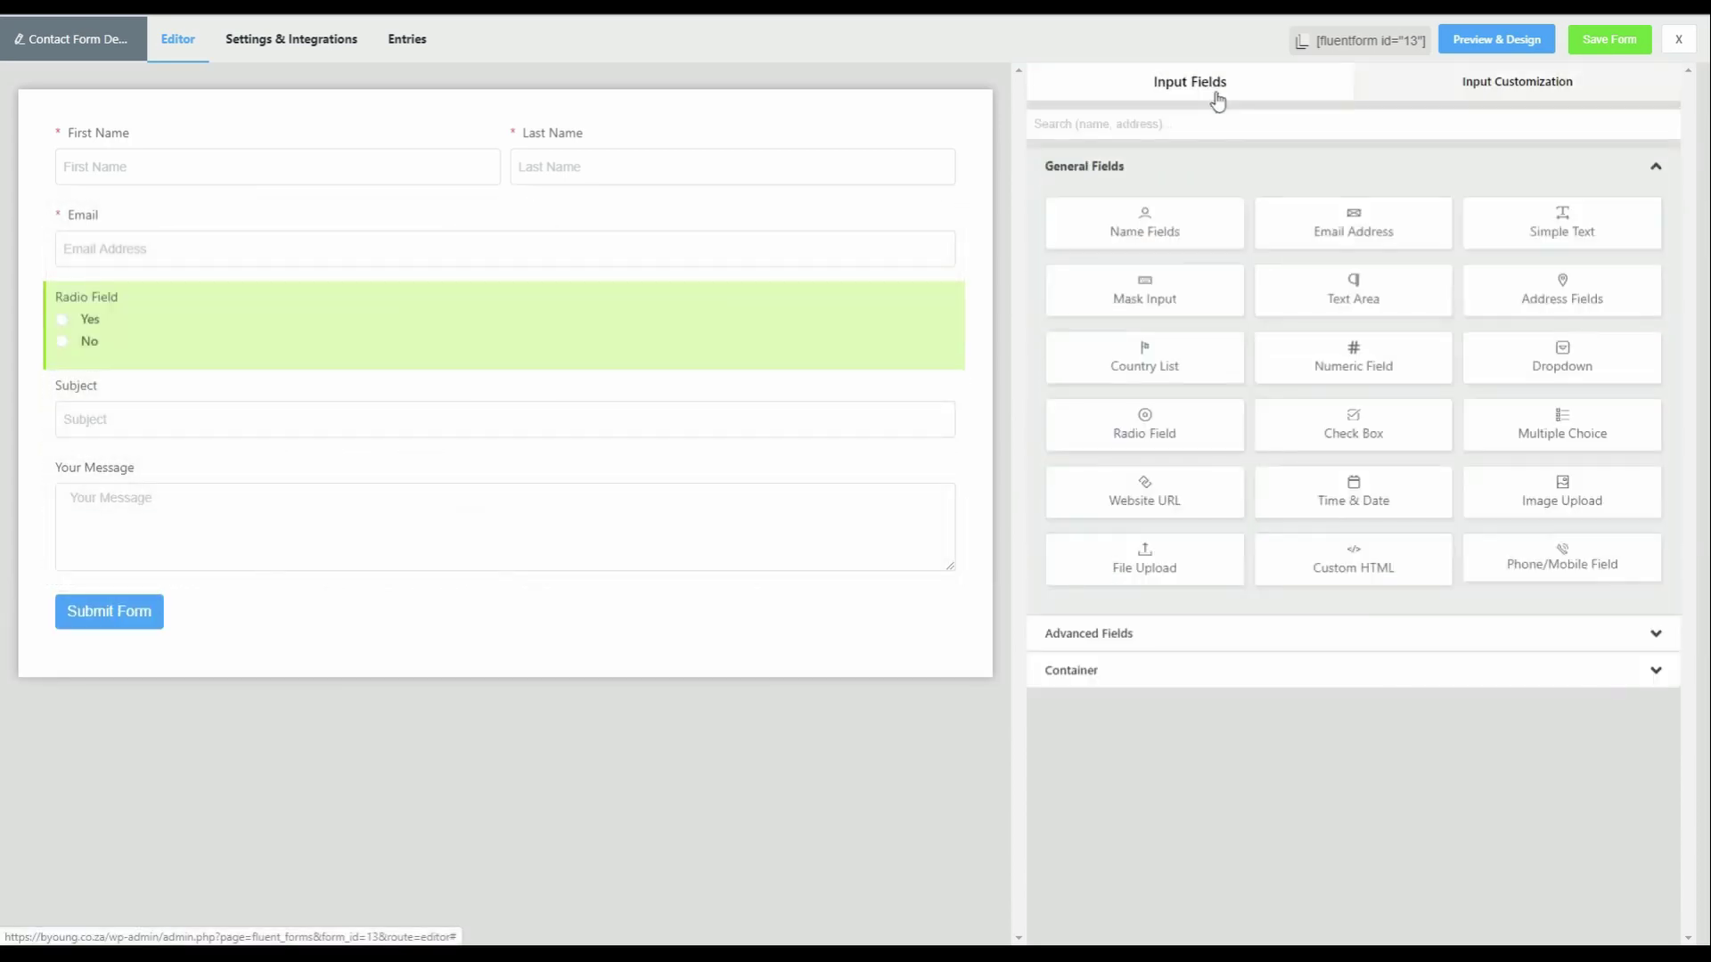
pyautogui.moveTo(1206, 431); pyautogui.dragTo(385, 631)
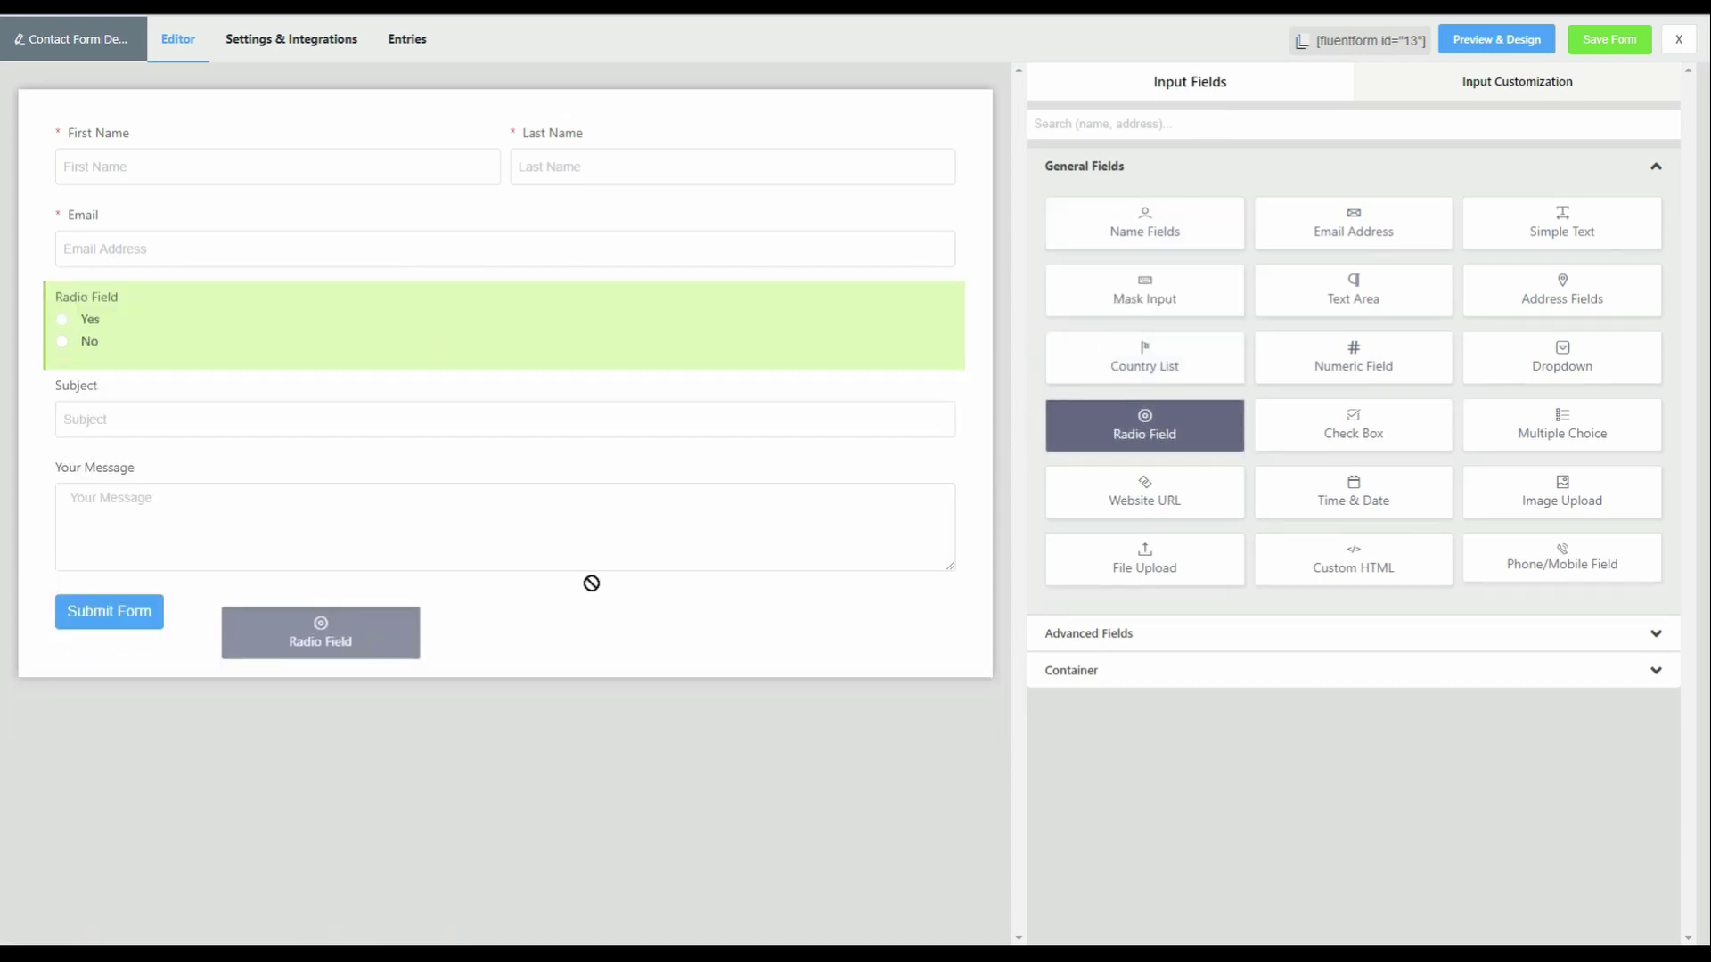
pyautogui.click(1199, 431)
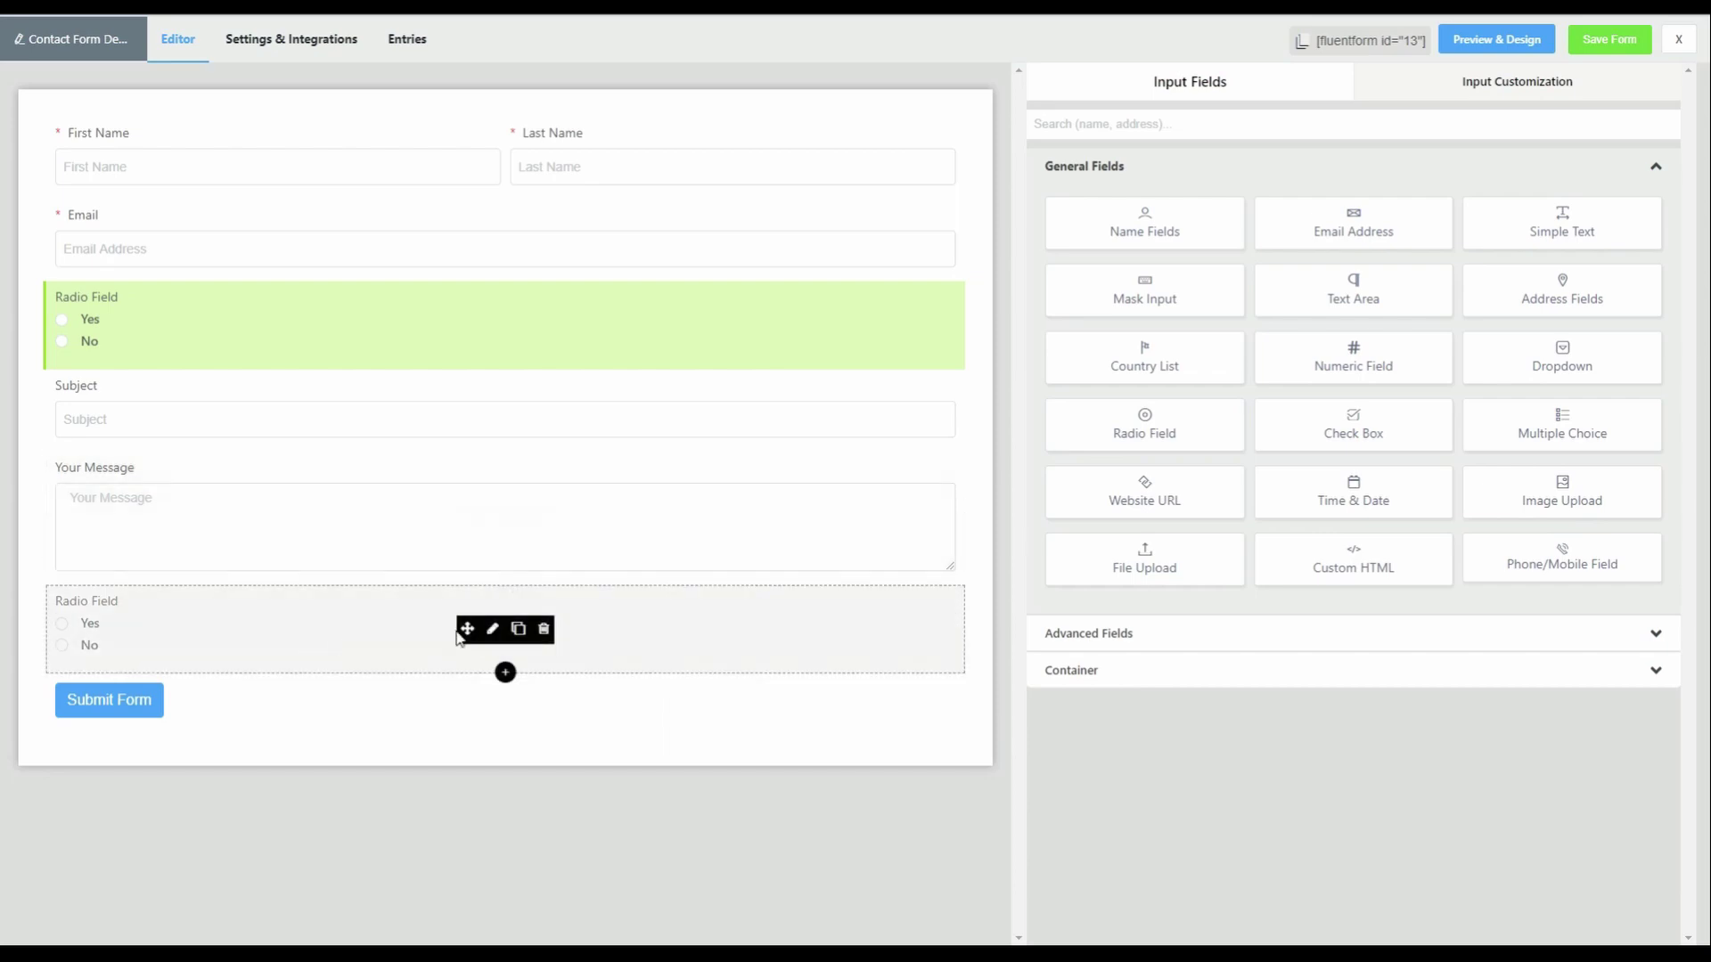
pyautogui.click(546, 631)
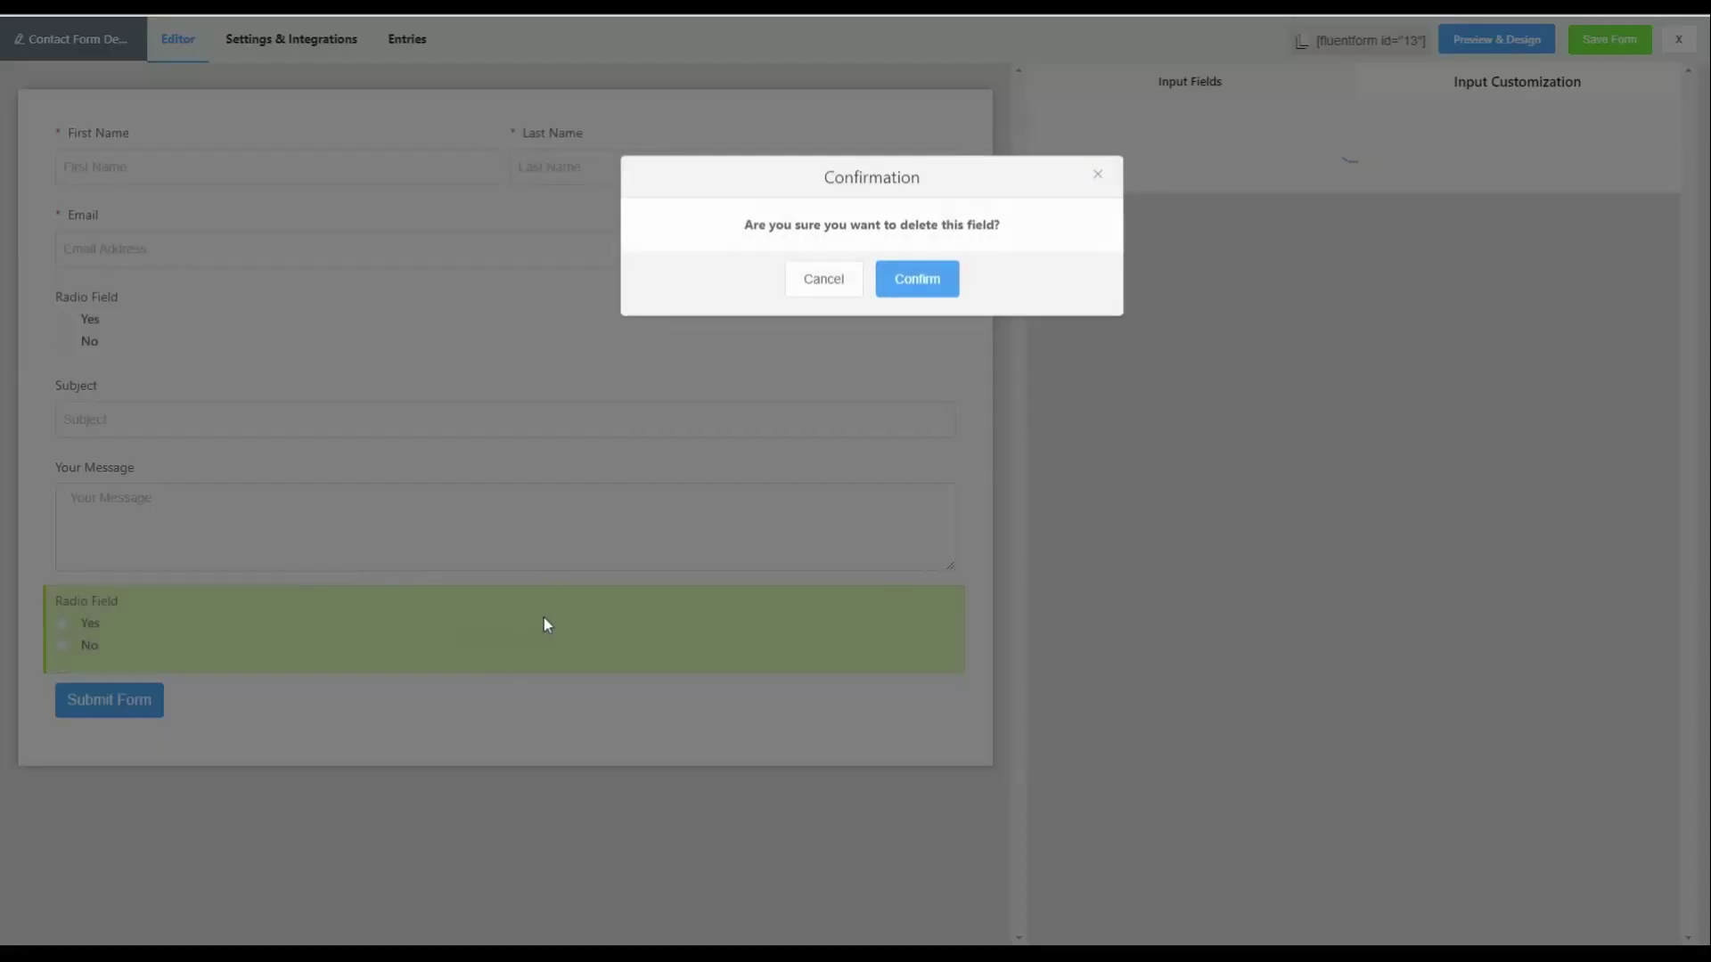
pyautogui.click(909, 281)
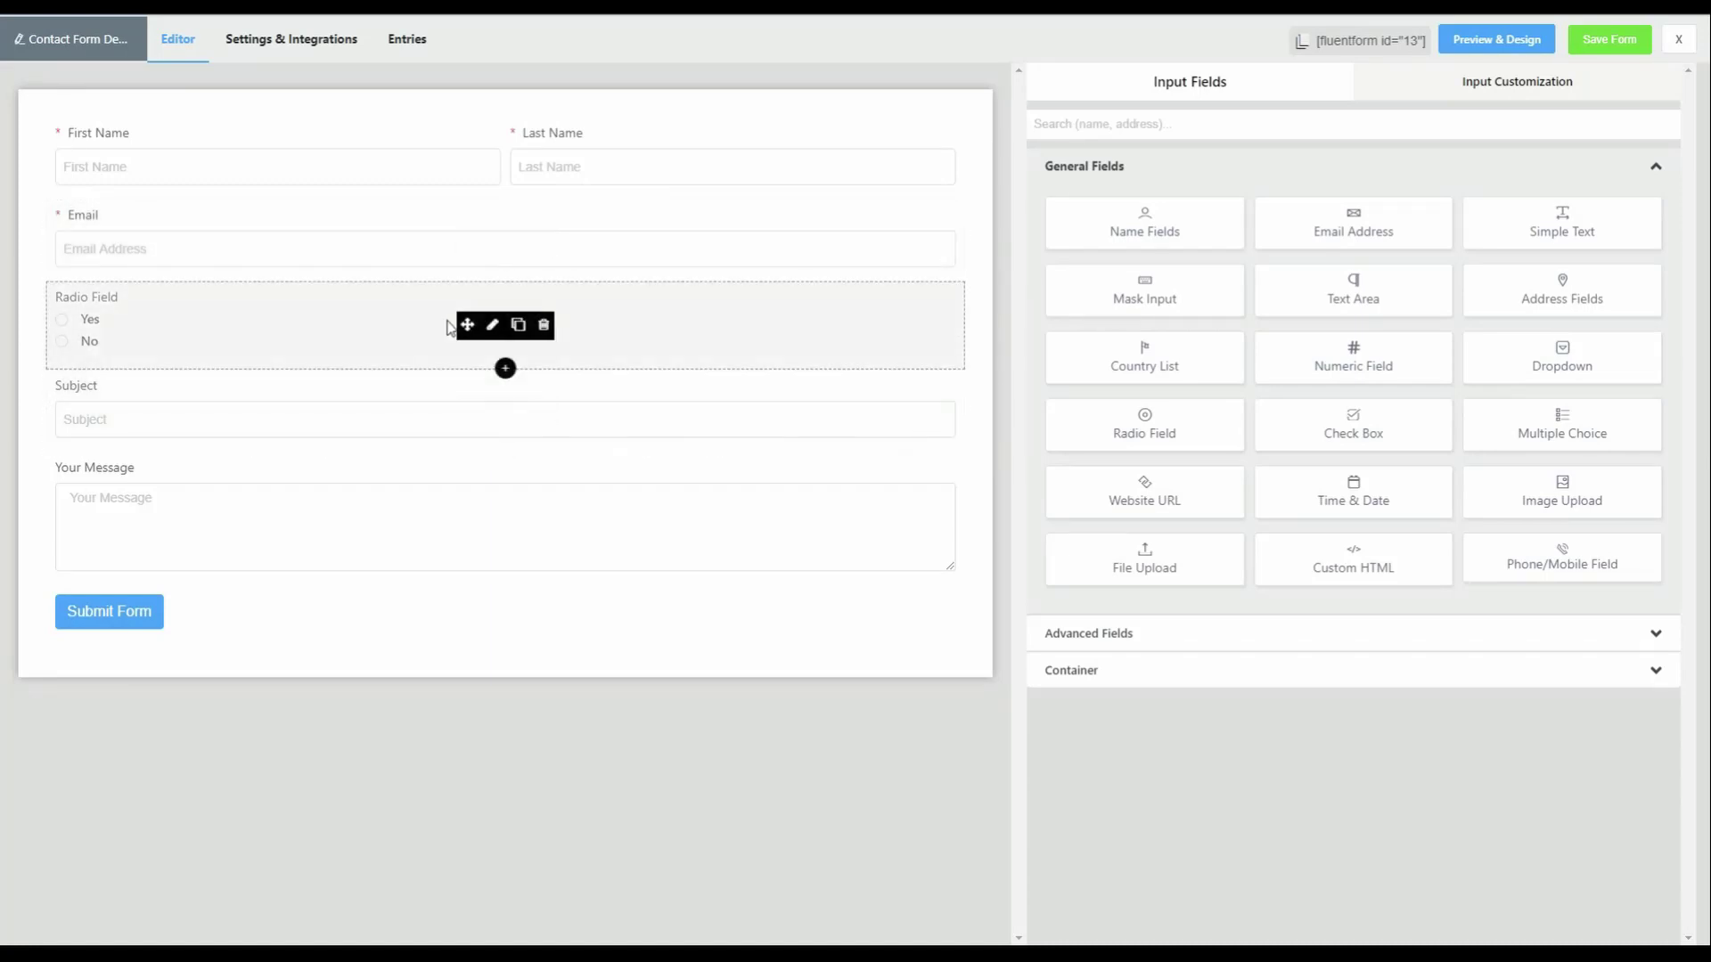
# - Relabel the radio field 'Make Selection' and rename its options to Choice 1 and Choice 2
pyautogui.click(492, 325)
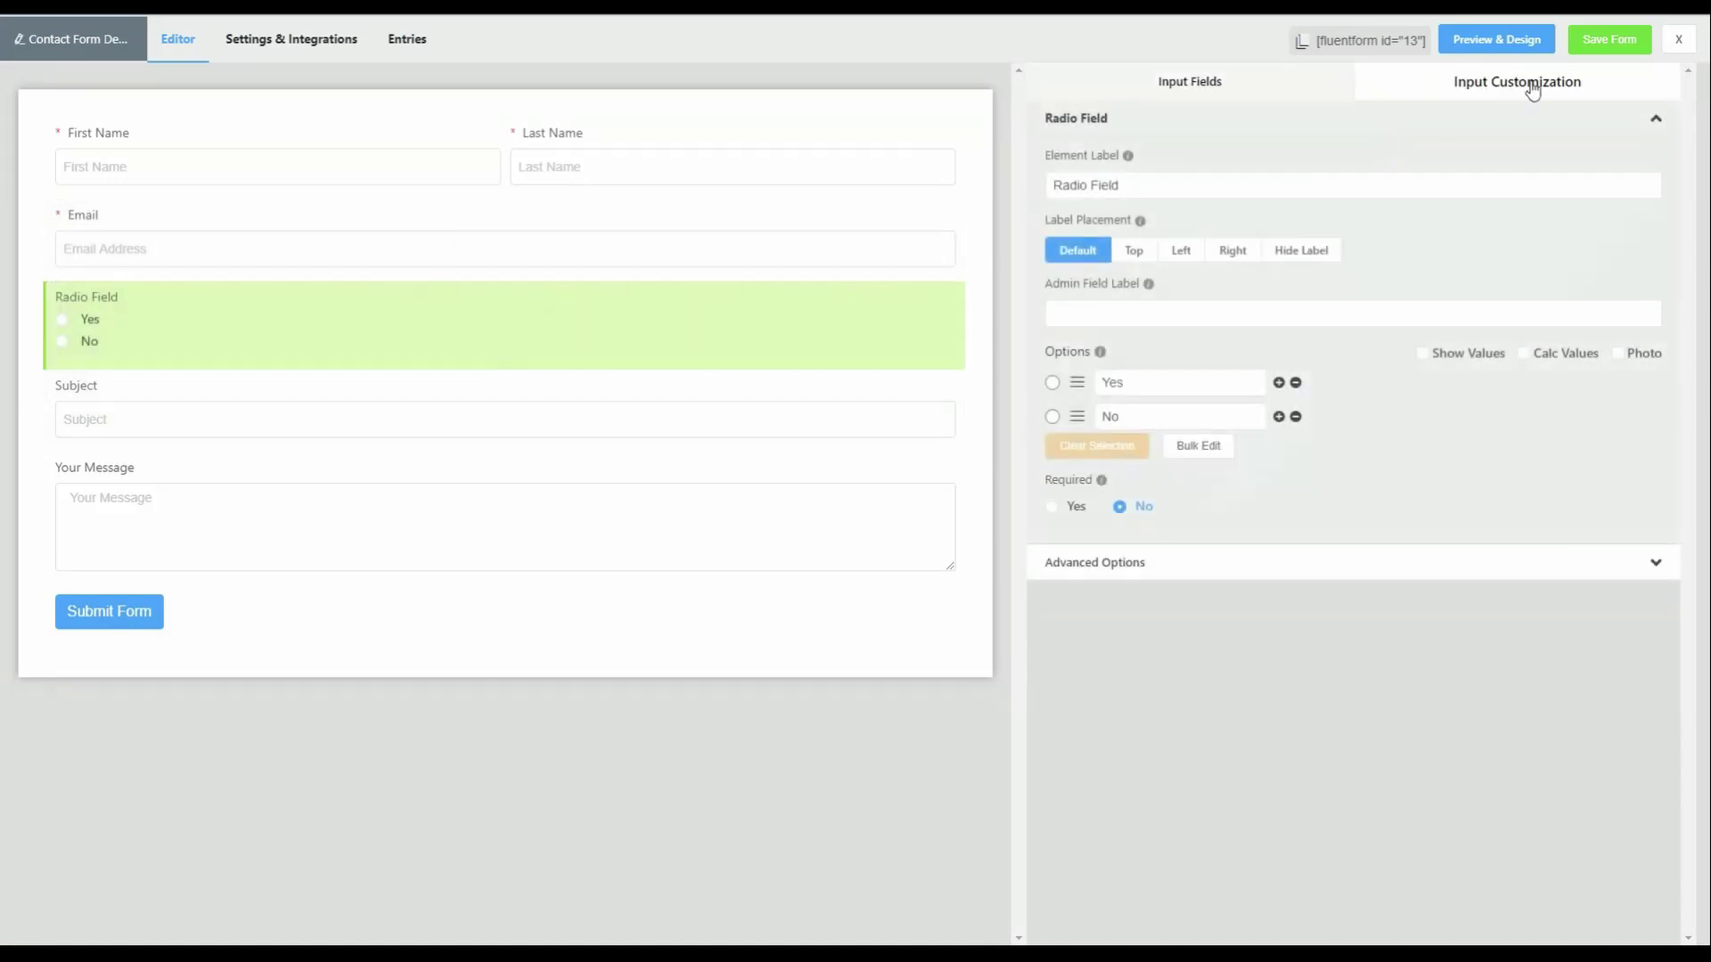
pyautogui.moveTo(1180, 181); pyautogui.dragTo(875, 198)
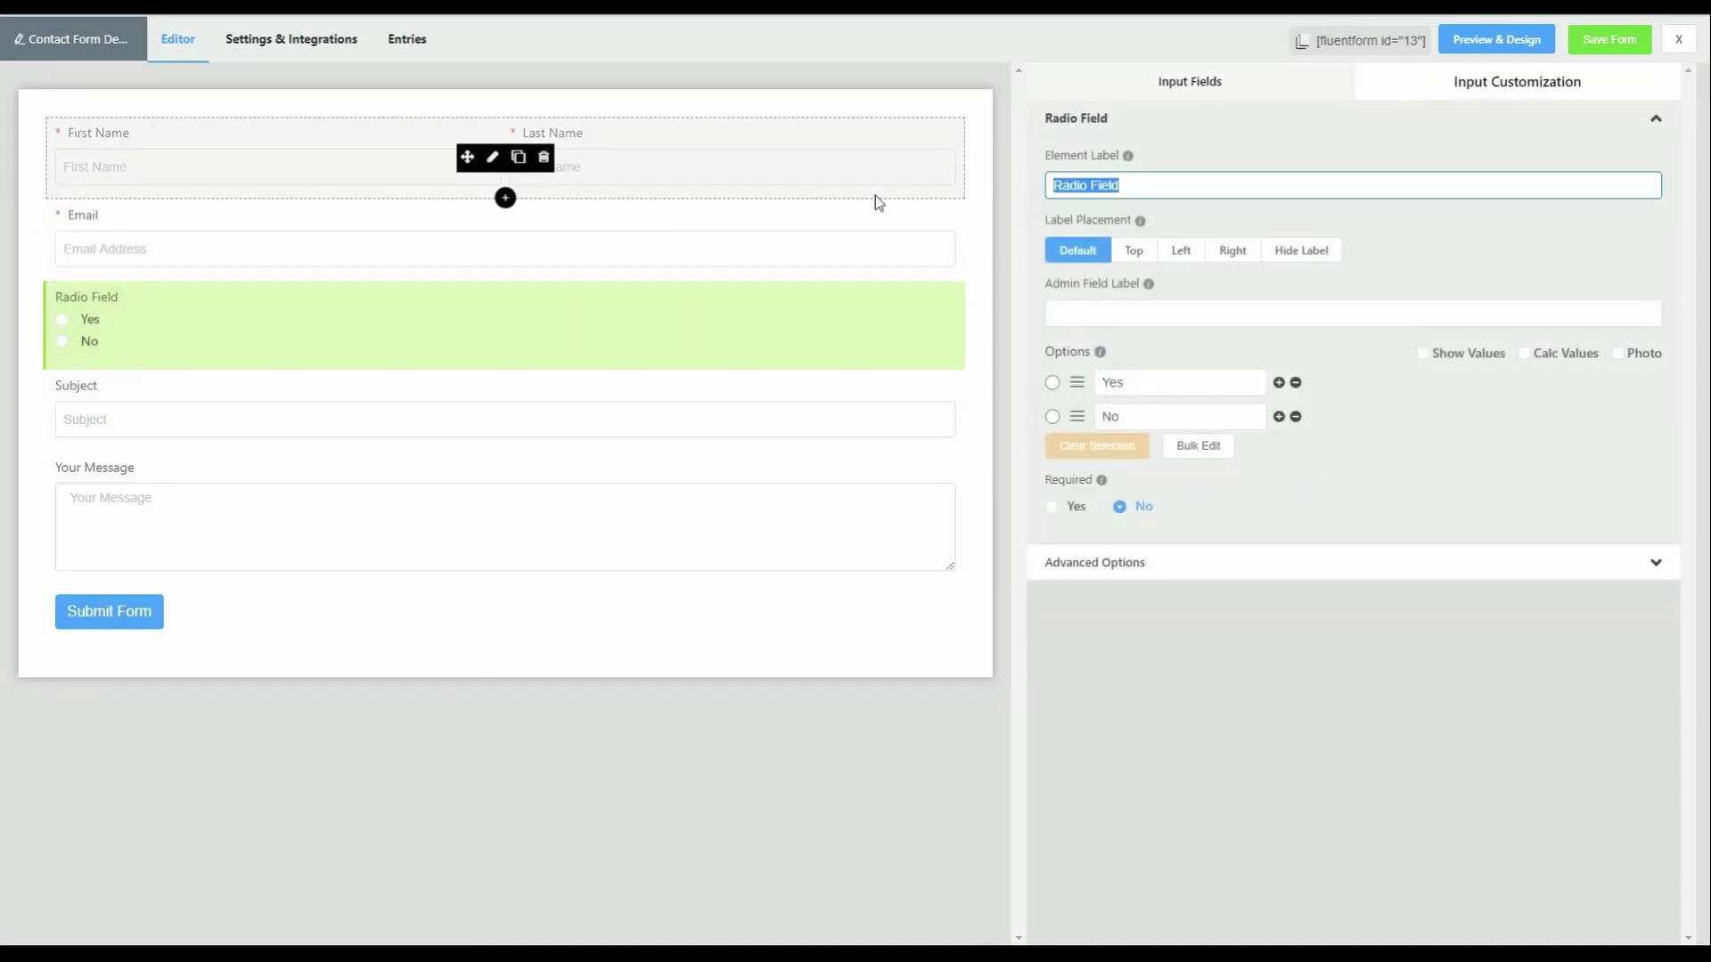
pyautogui.write('Make Selecti')
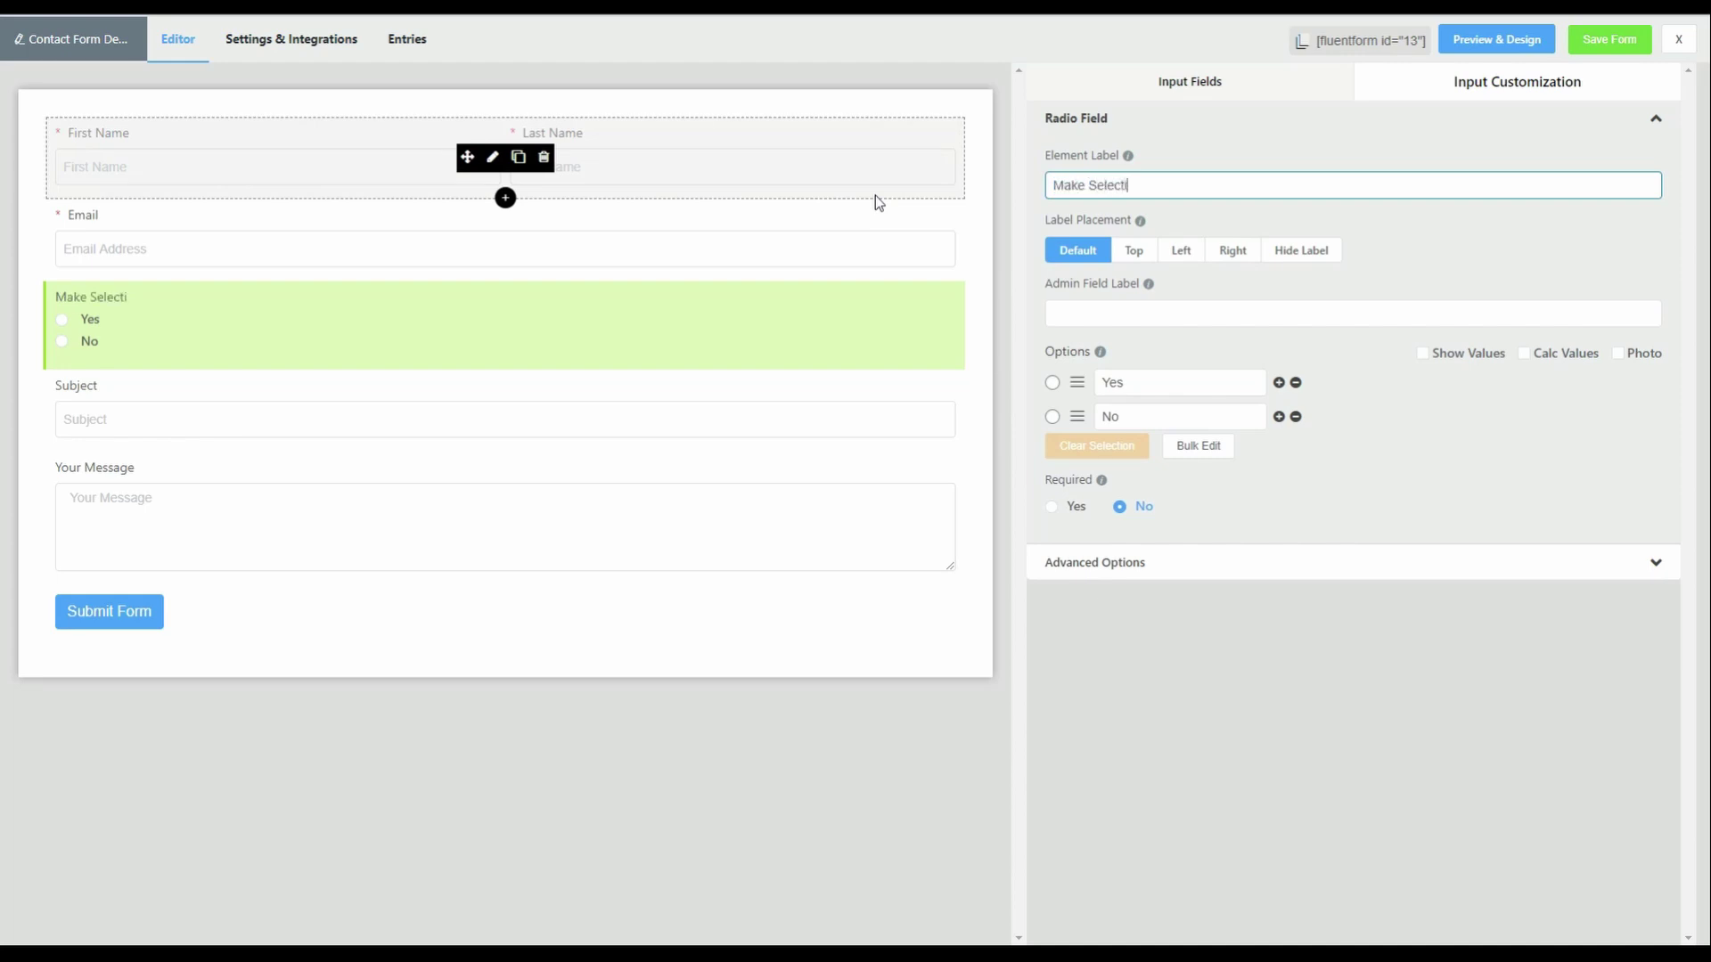
pyautogui.write('on')
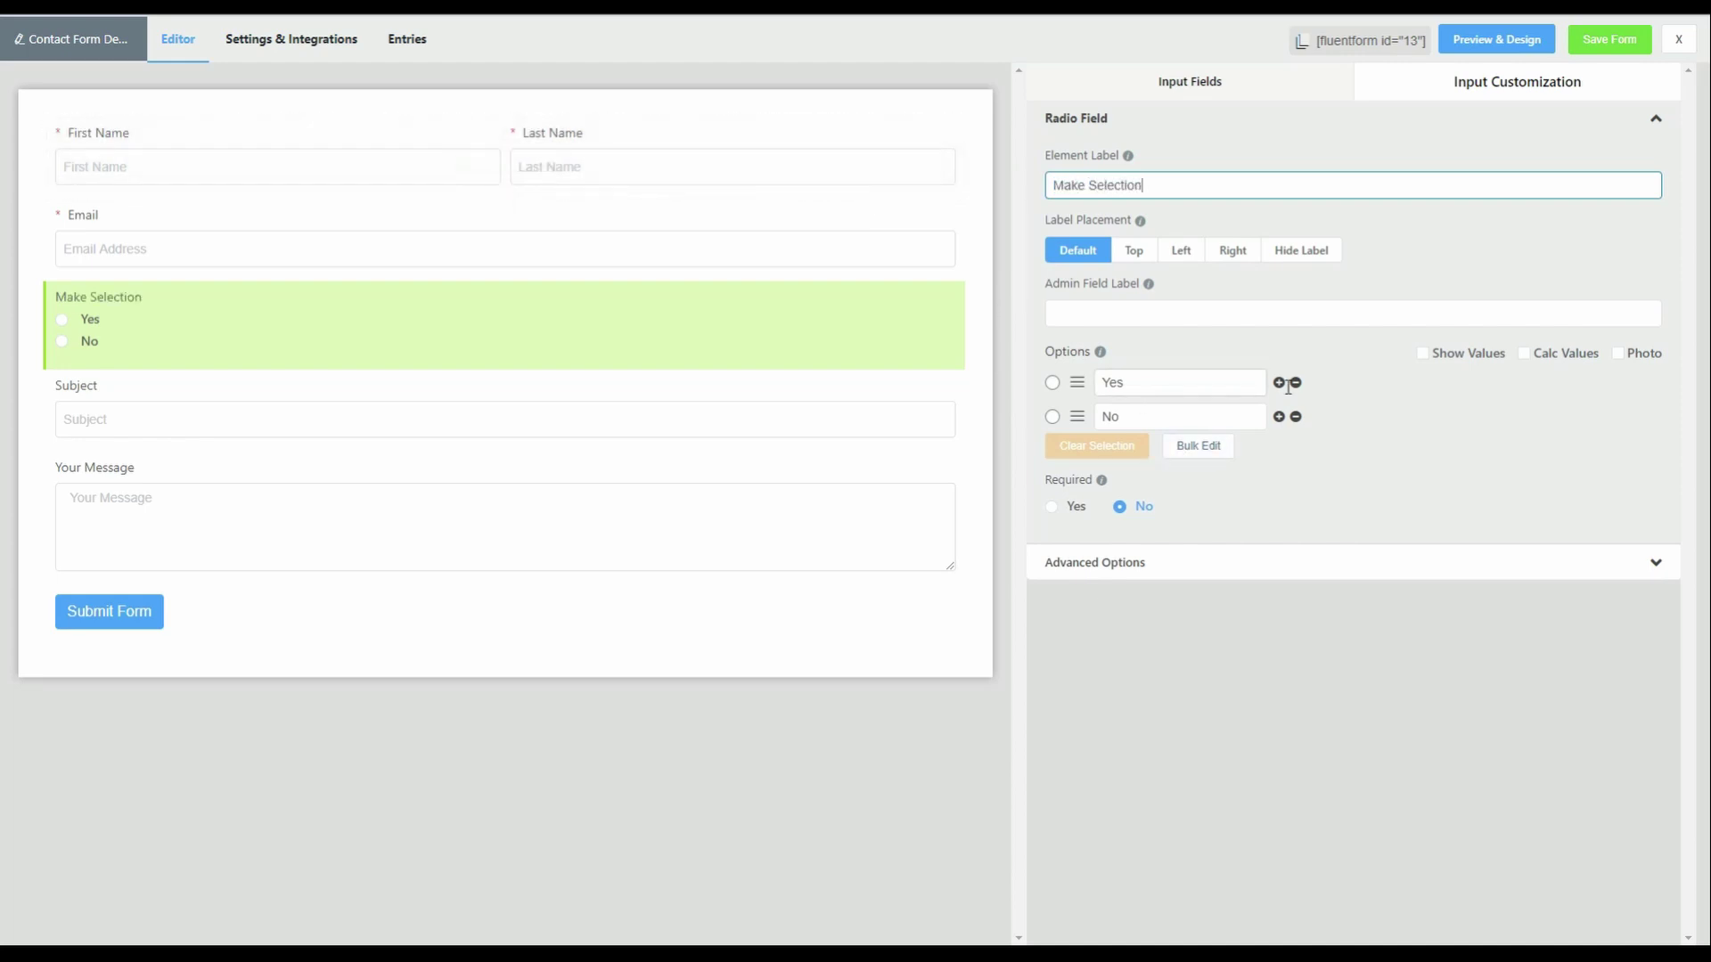
pyautogui.moveTo(1127, 383); pyautogui.dragTo(1066, 385)
pyautogui.write('Choice 1')
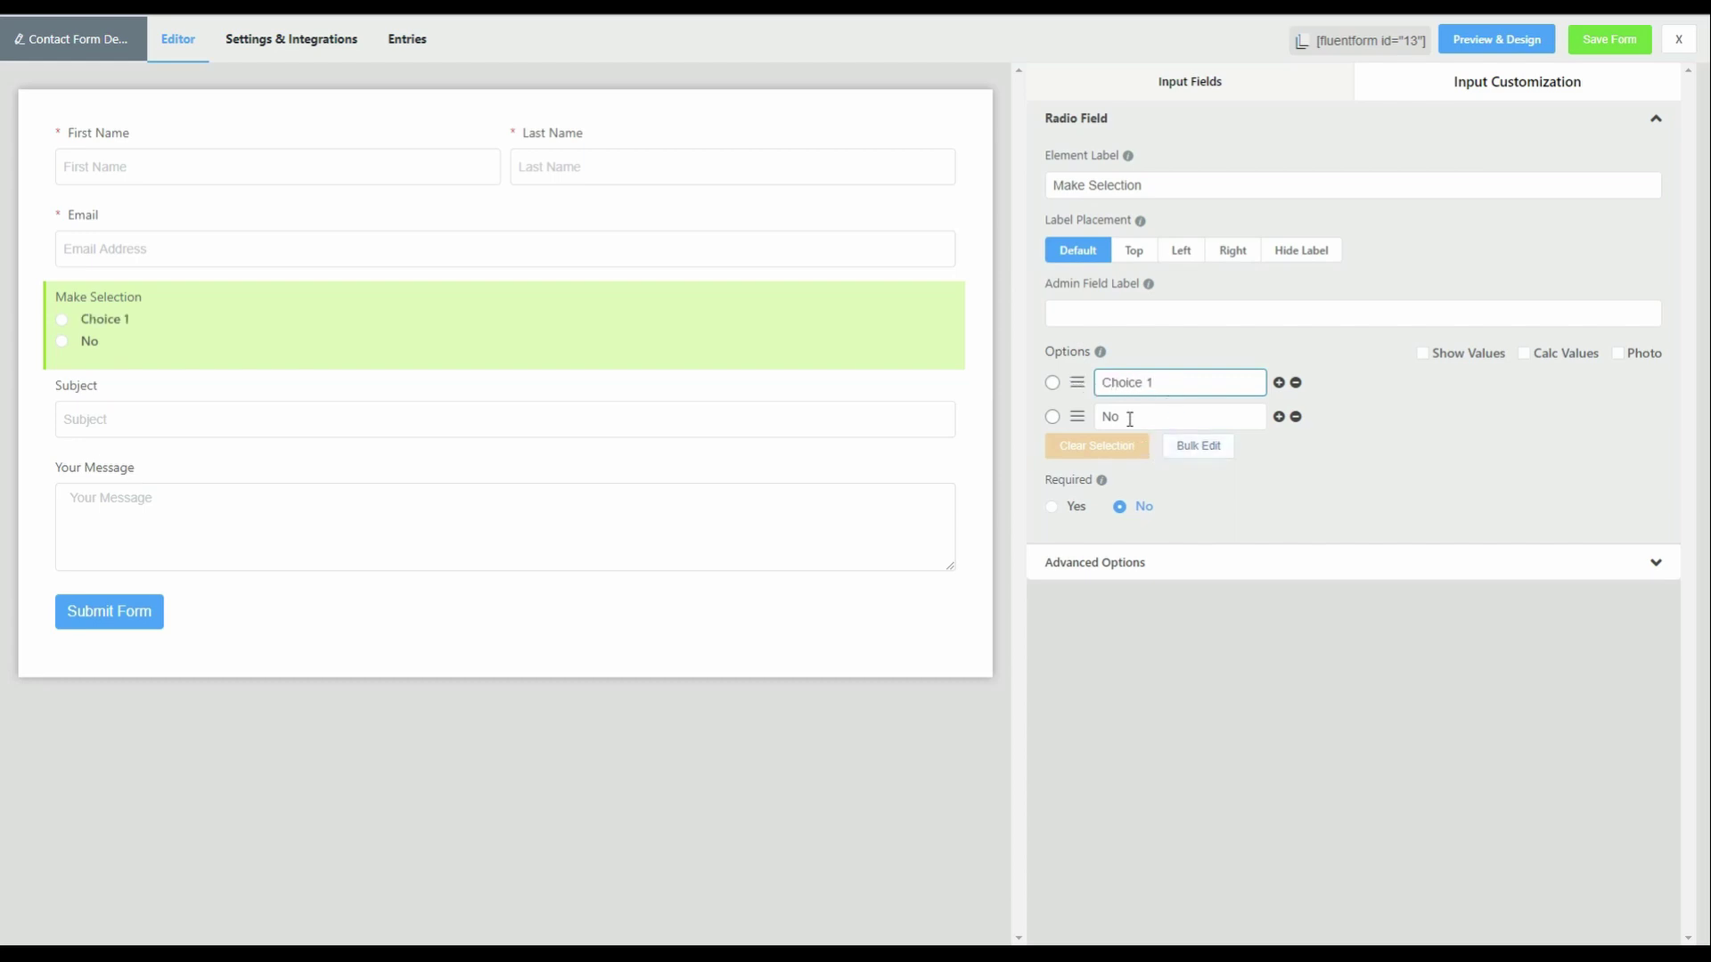
pyautogui.moveTo(1125, 417); pyautogui.dragTo(1057, 418)
pyautogui.write('Choice 2')
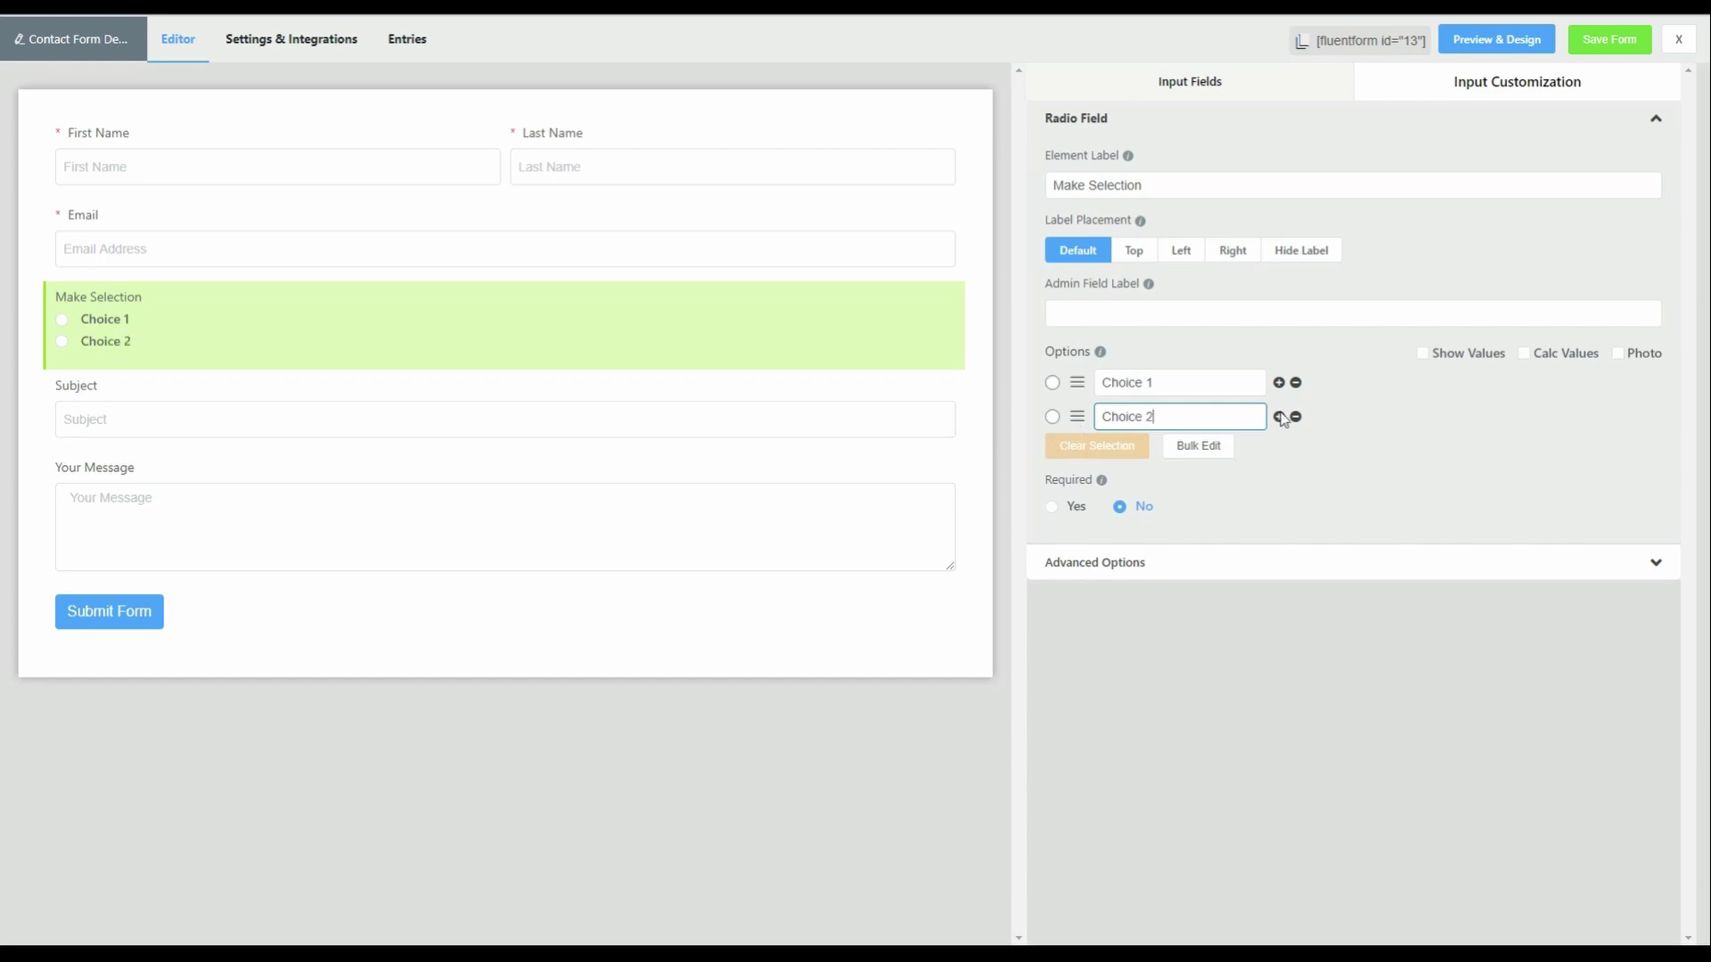
# - Add two more radio options named Choice 3 and Choice 4
pyautogui.click(1278, 416)
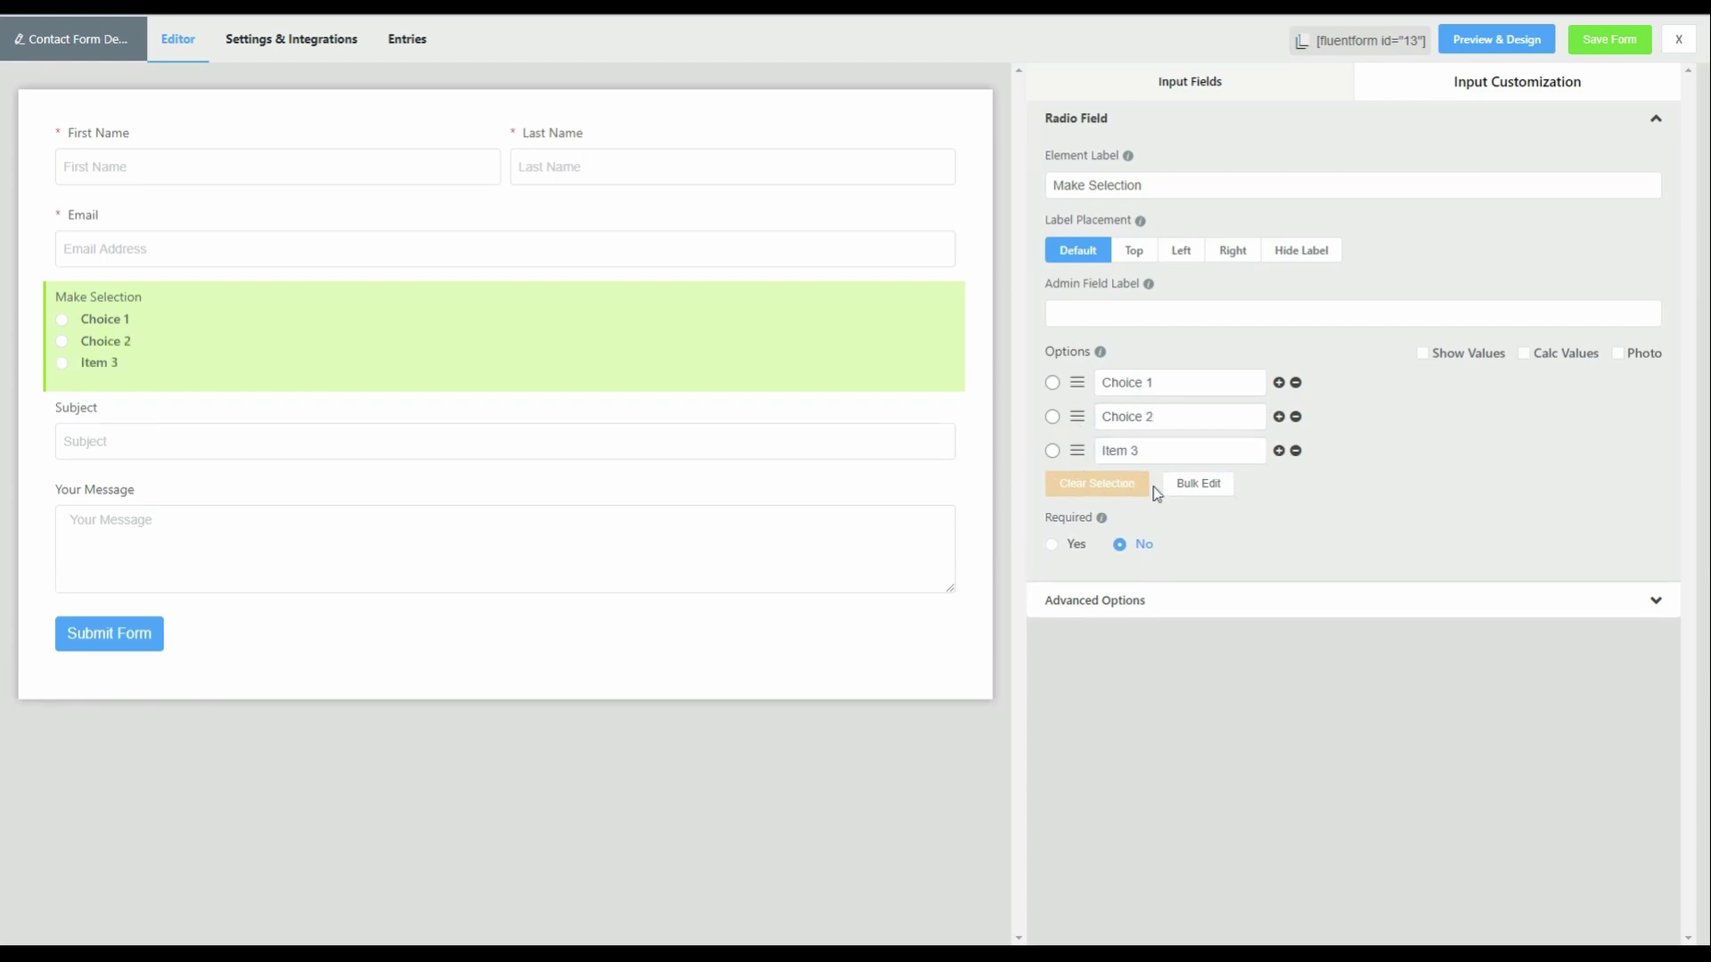
pyautogui.moveTo(1157, 448); pyautogui.dragTo(1097, 429)
pyautogui.write('Choice 3')
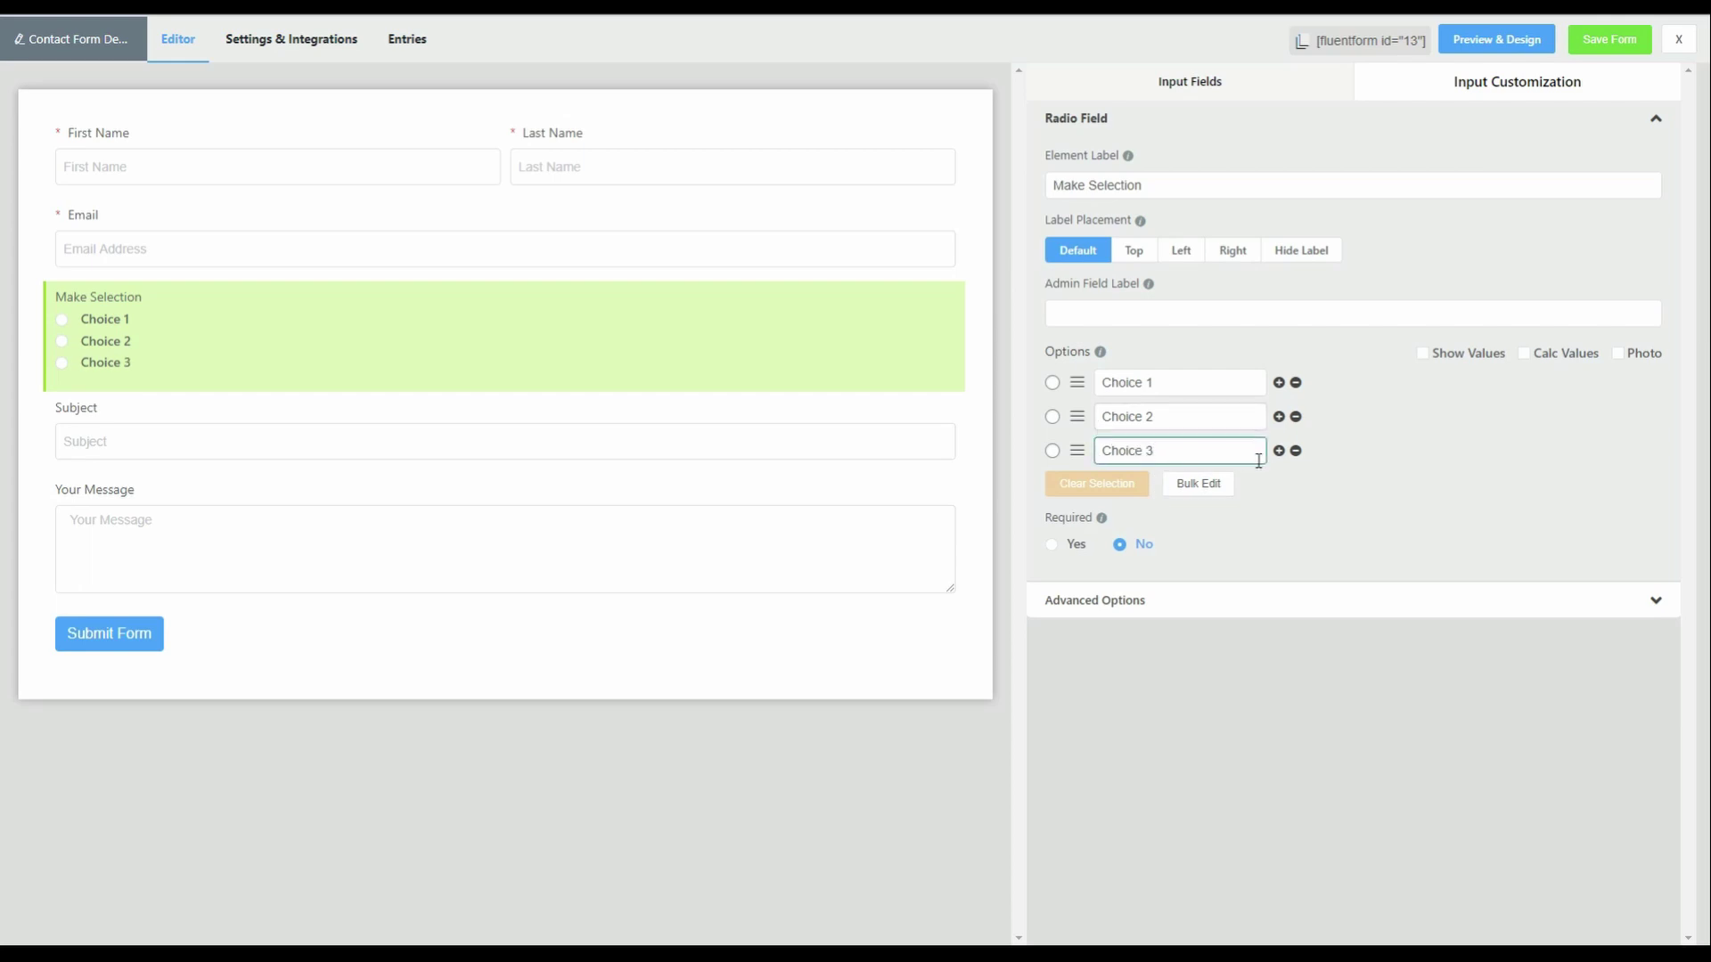
pyautogui.click(1278, 450)
pyautogui.moveTo(1198, 485); pyautogui.dragTo(1049, 472)
pyautogui.write('Choice 4')
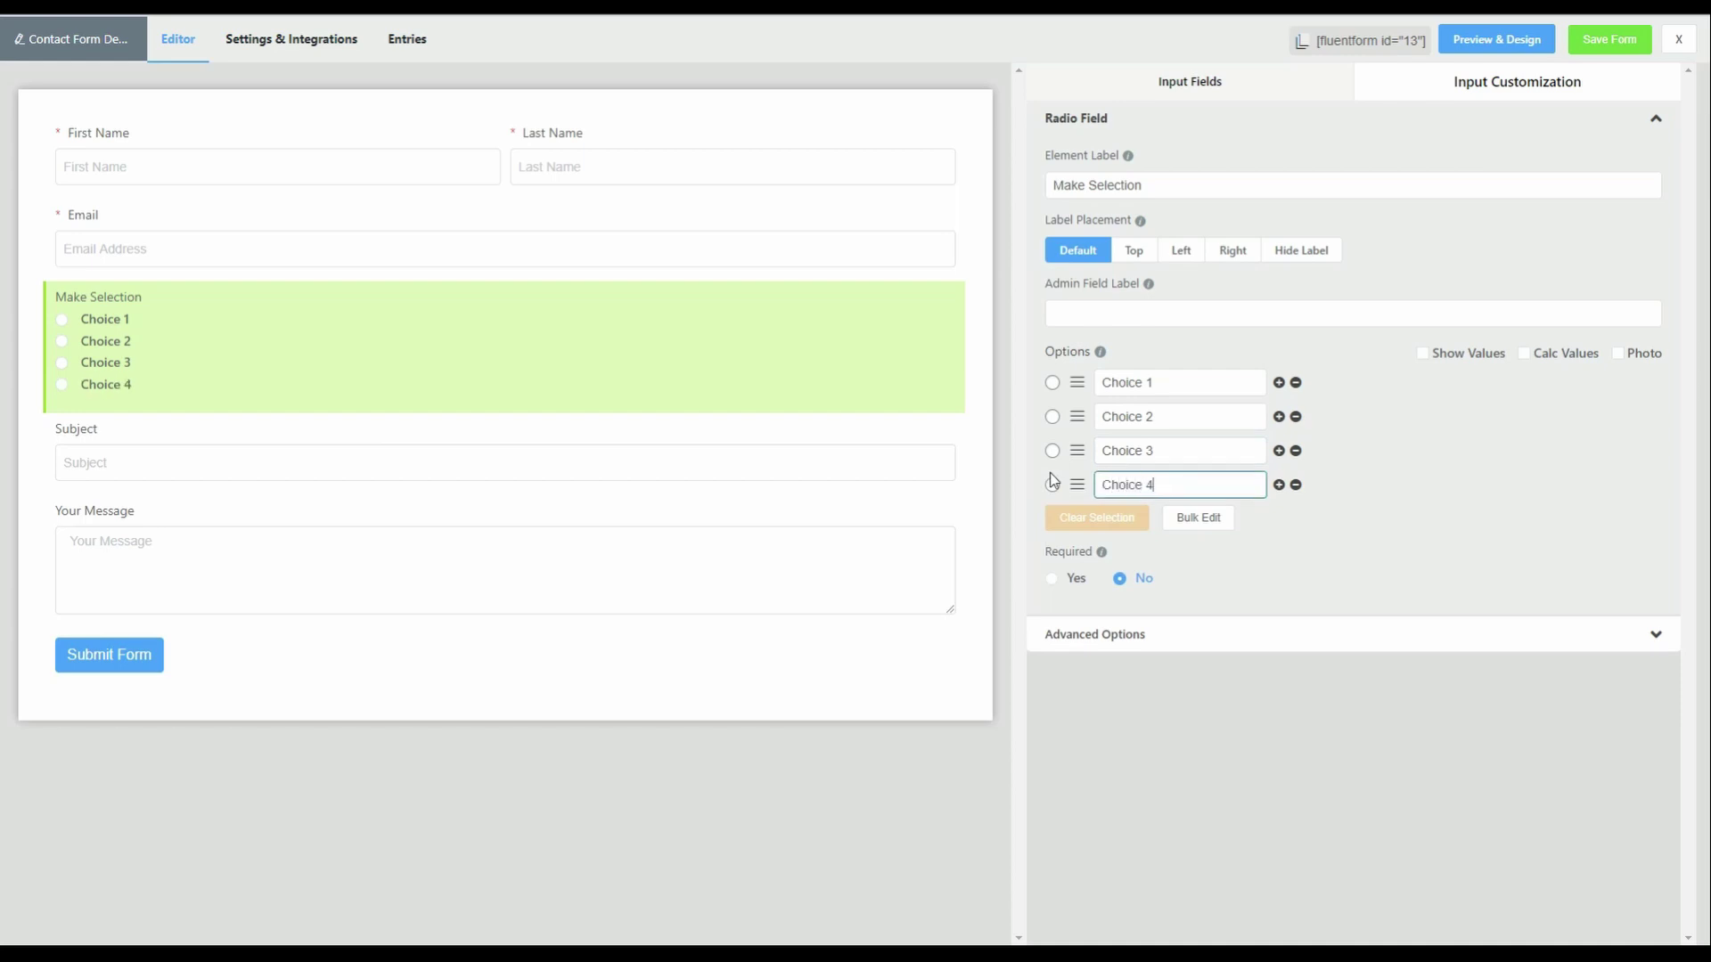
# - Make the Make Selection field required, save the form, and go to Settings & Integrations
pyautogui.click(1052, 579)
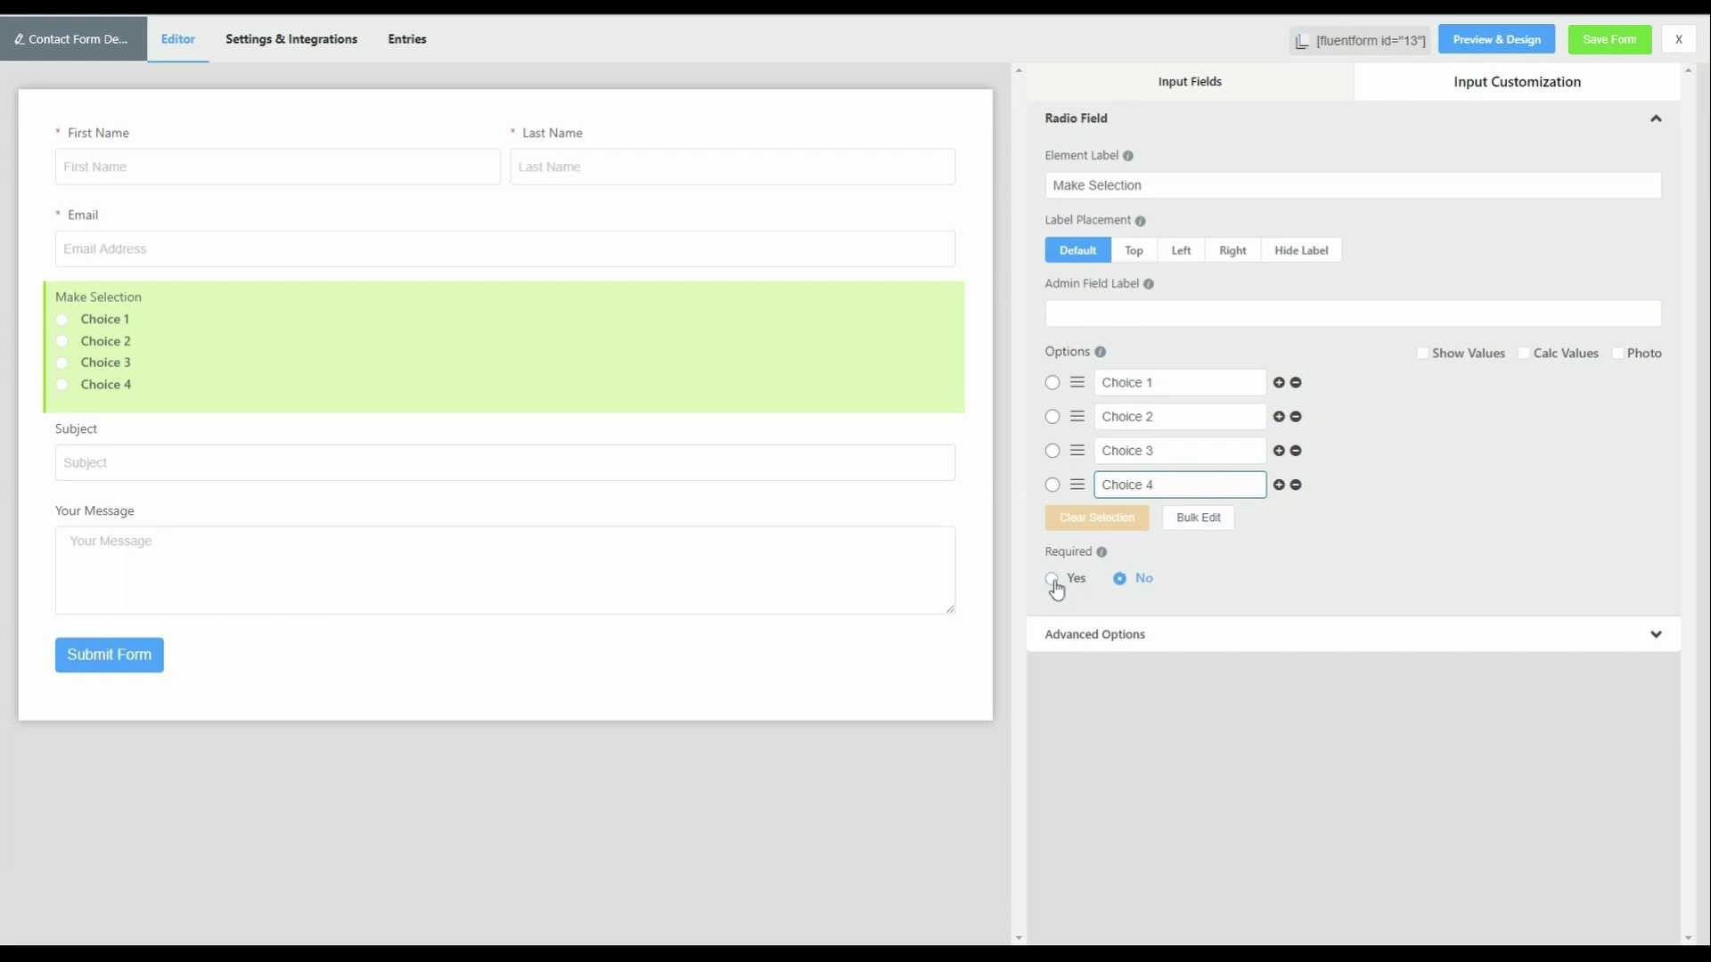
pyautogui.click(1609, 39)
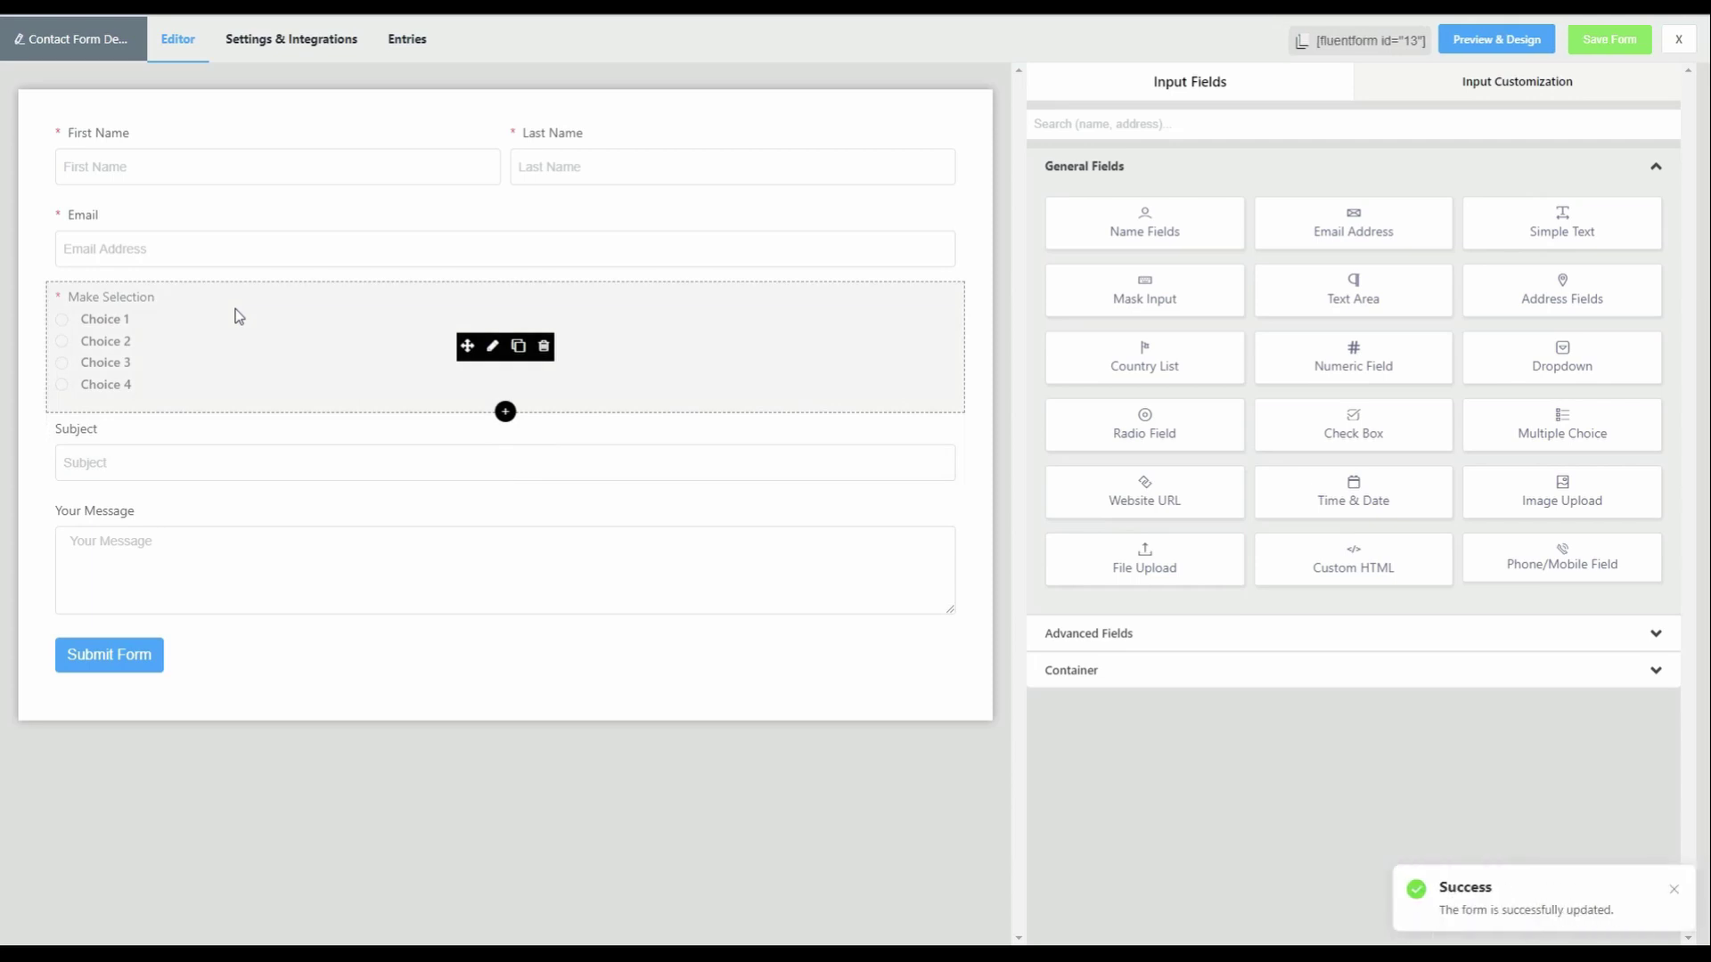
pyautogui.click(307, 40)
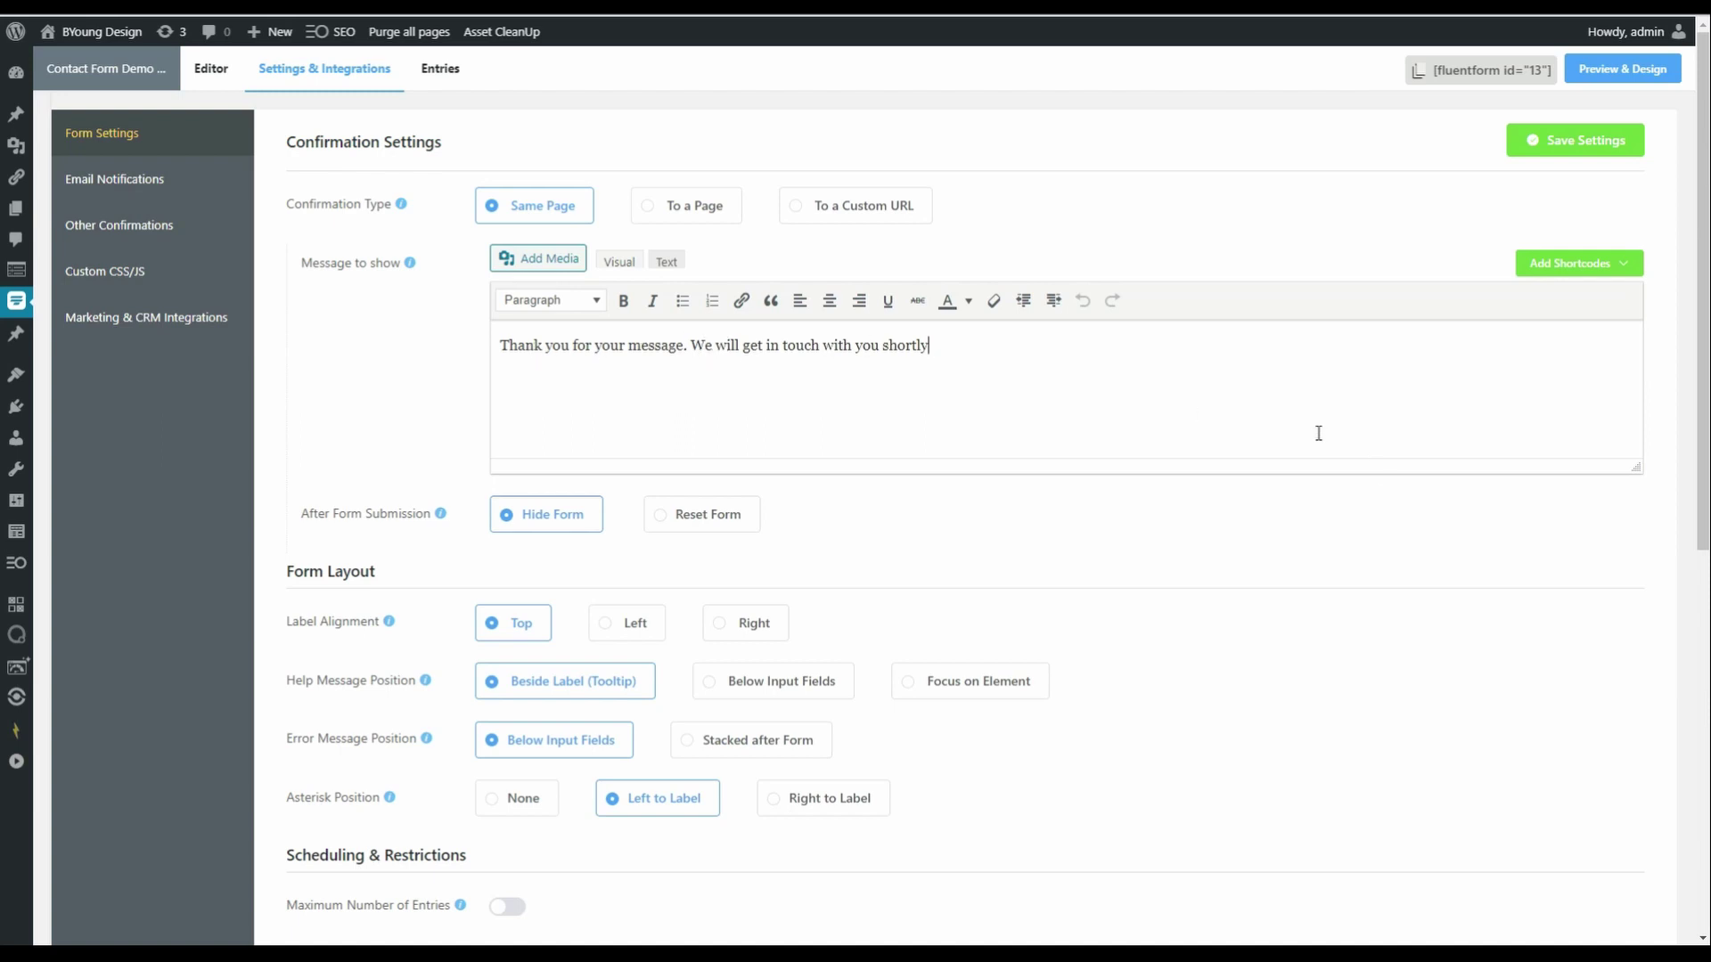
# - Edit the confirmation message to read 'Thank you for your message. We'll get in touch with you shortly.' and save
pyautogui.write('.')
pyautogui.press('BackSpace')
pyautogui.press('Delete')
pyautogui.press('Delete')
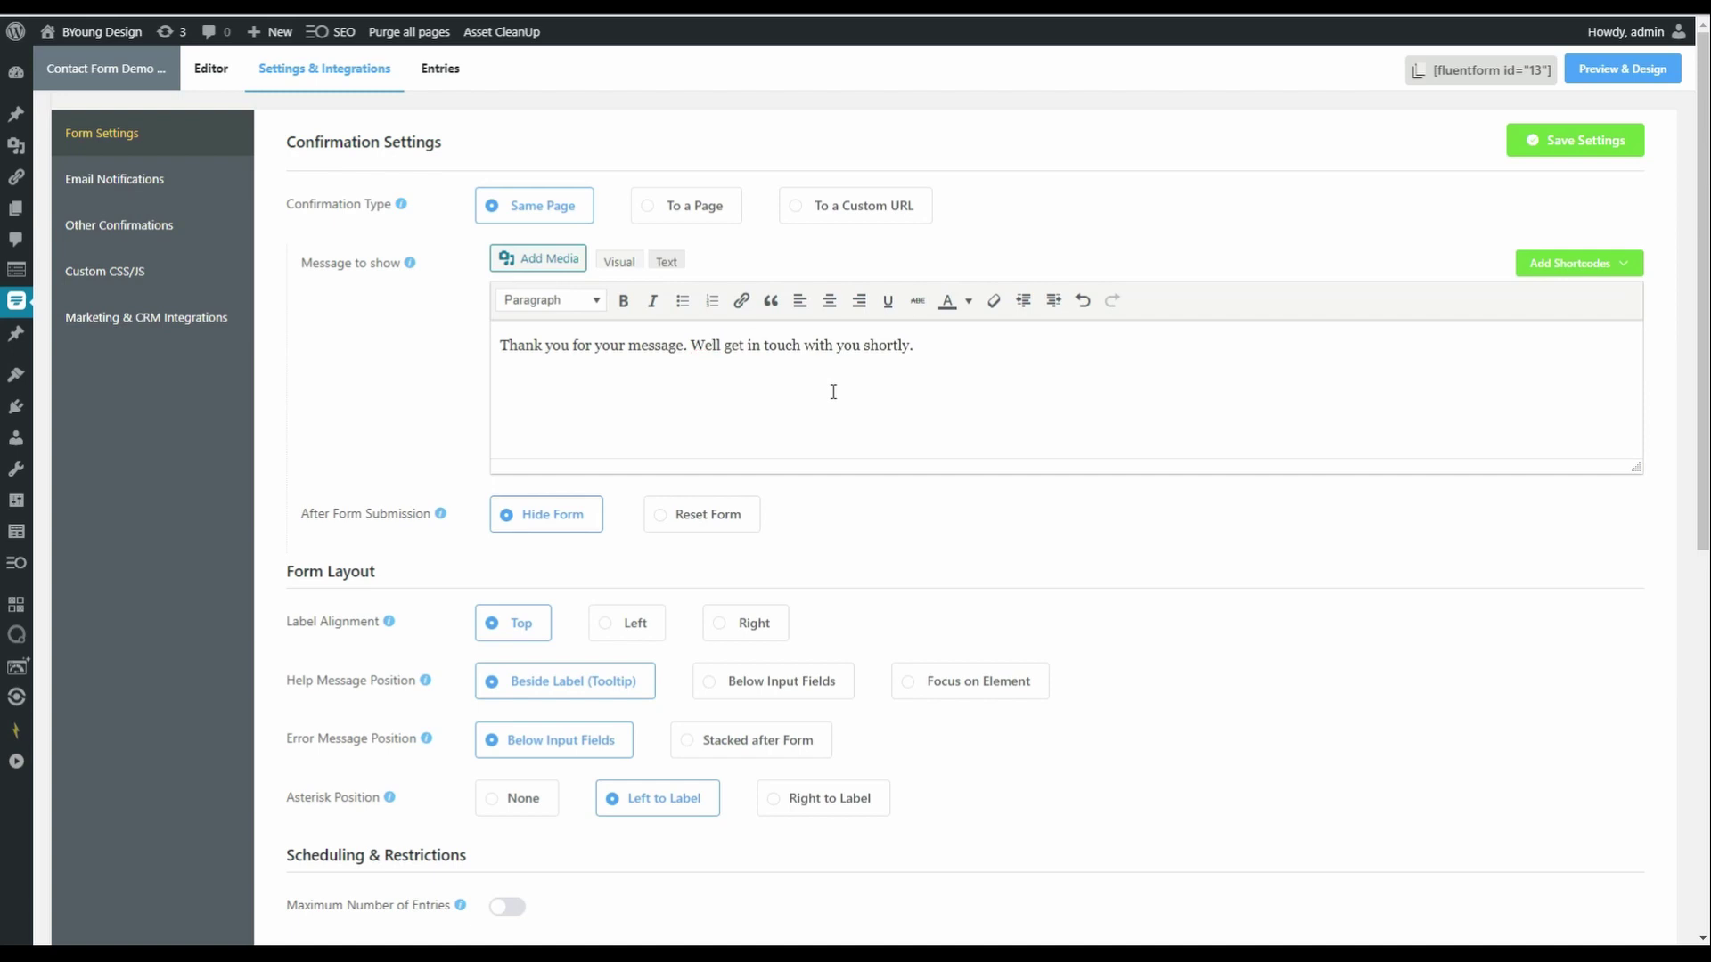
pyautogui.write("'")
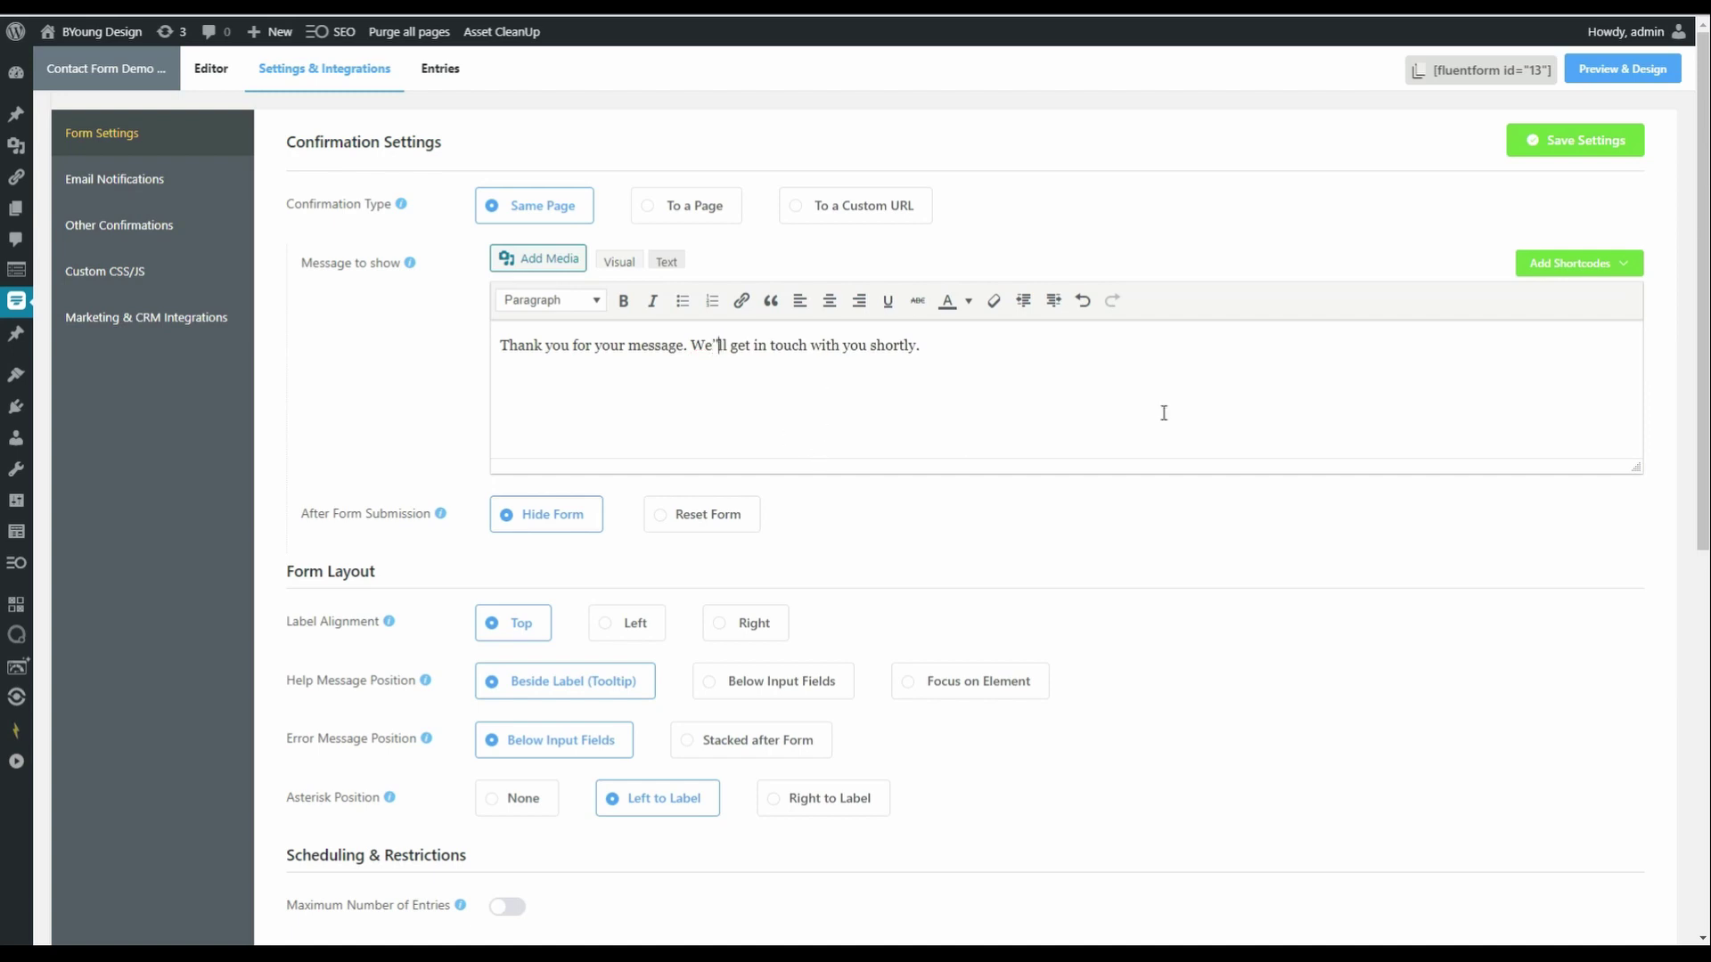
pyautogui.click(1554, 147)
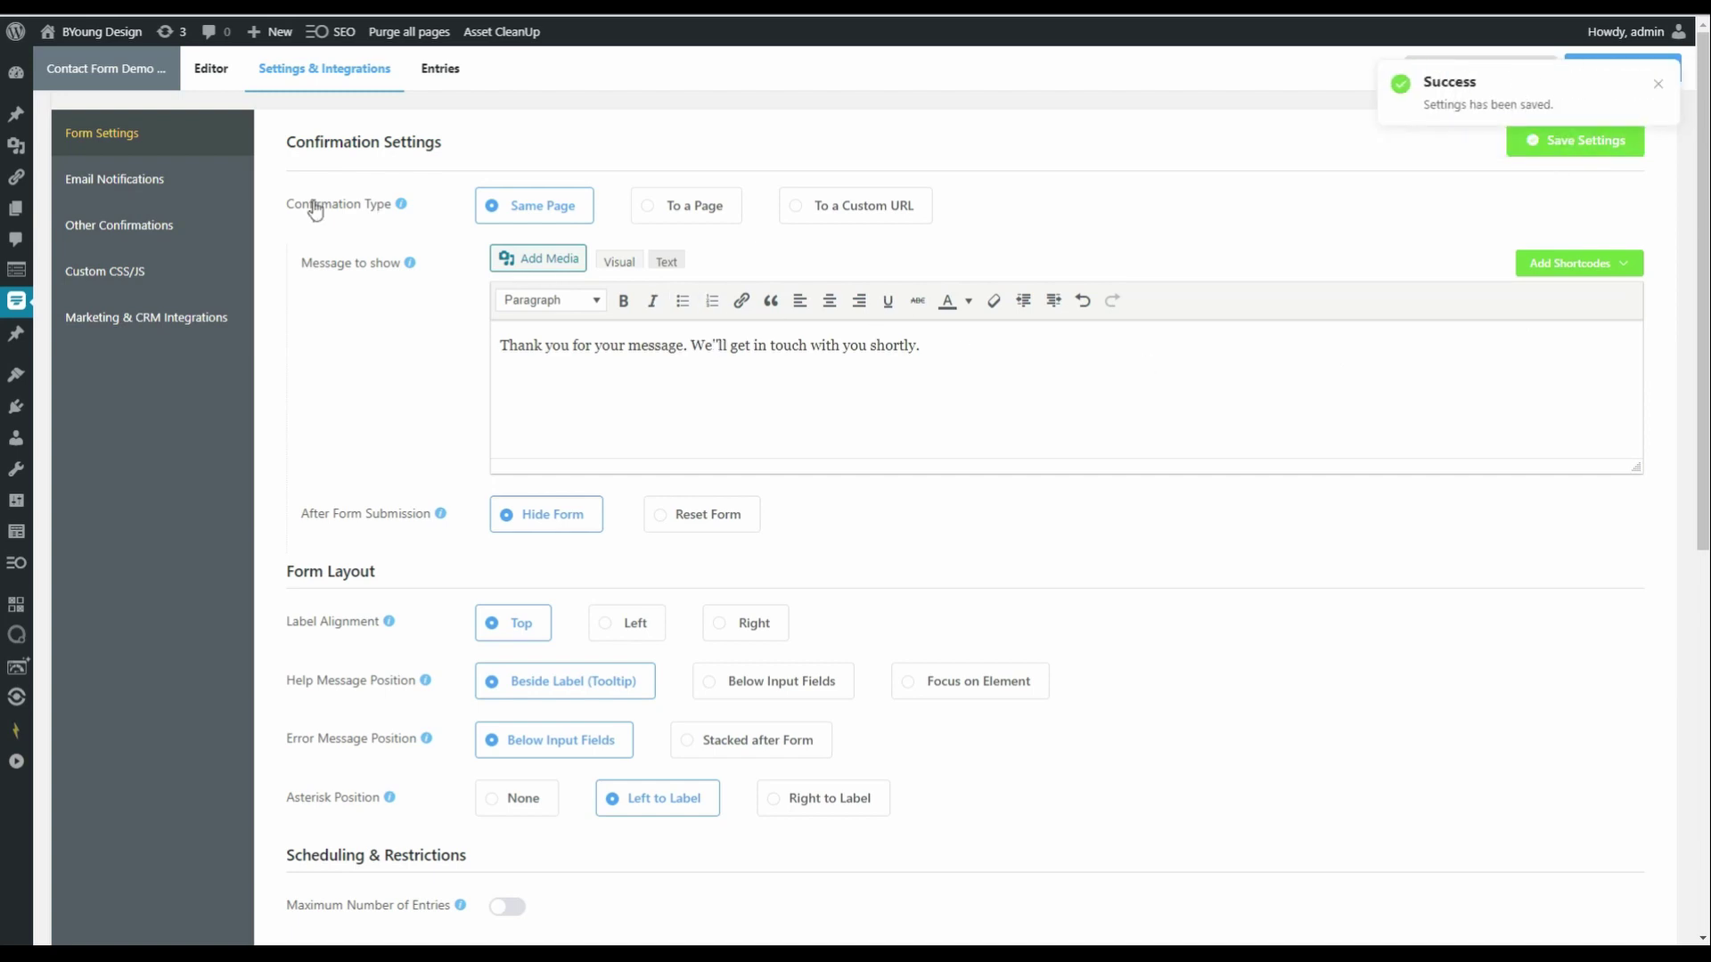
# - Add a new Other Confirmation named 'Choice 1 and Choice 2'
pyautogui.click(126, 230)
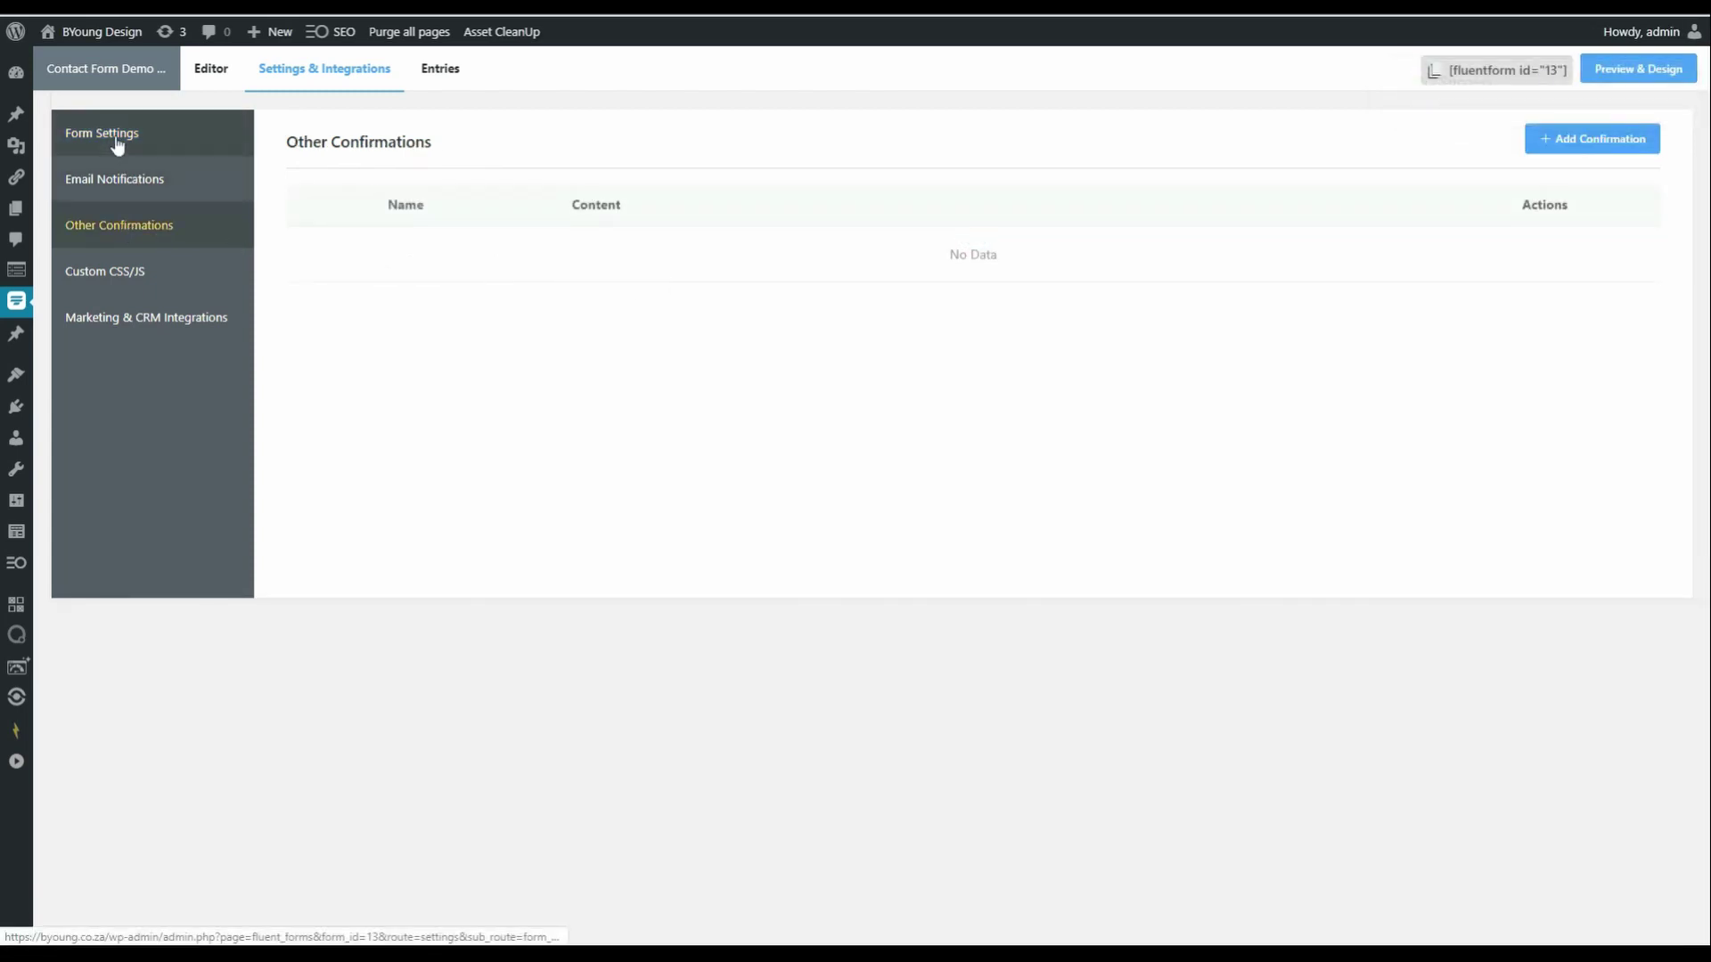
pyautogui.click(1565, 140)
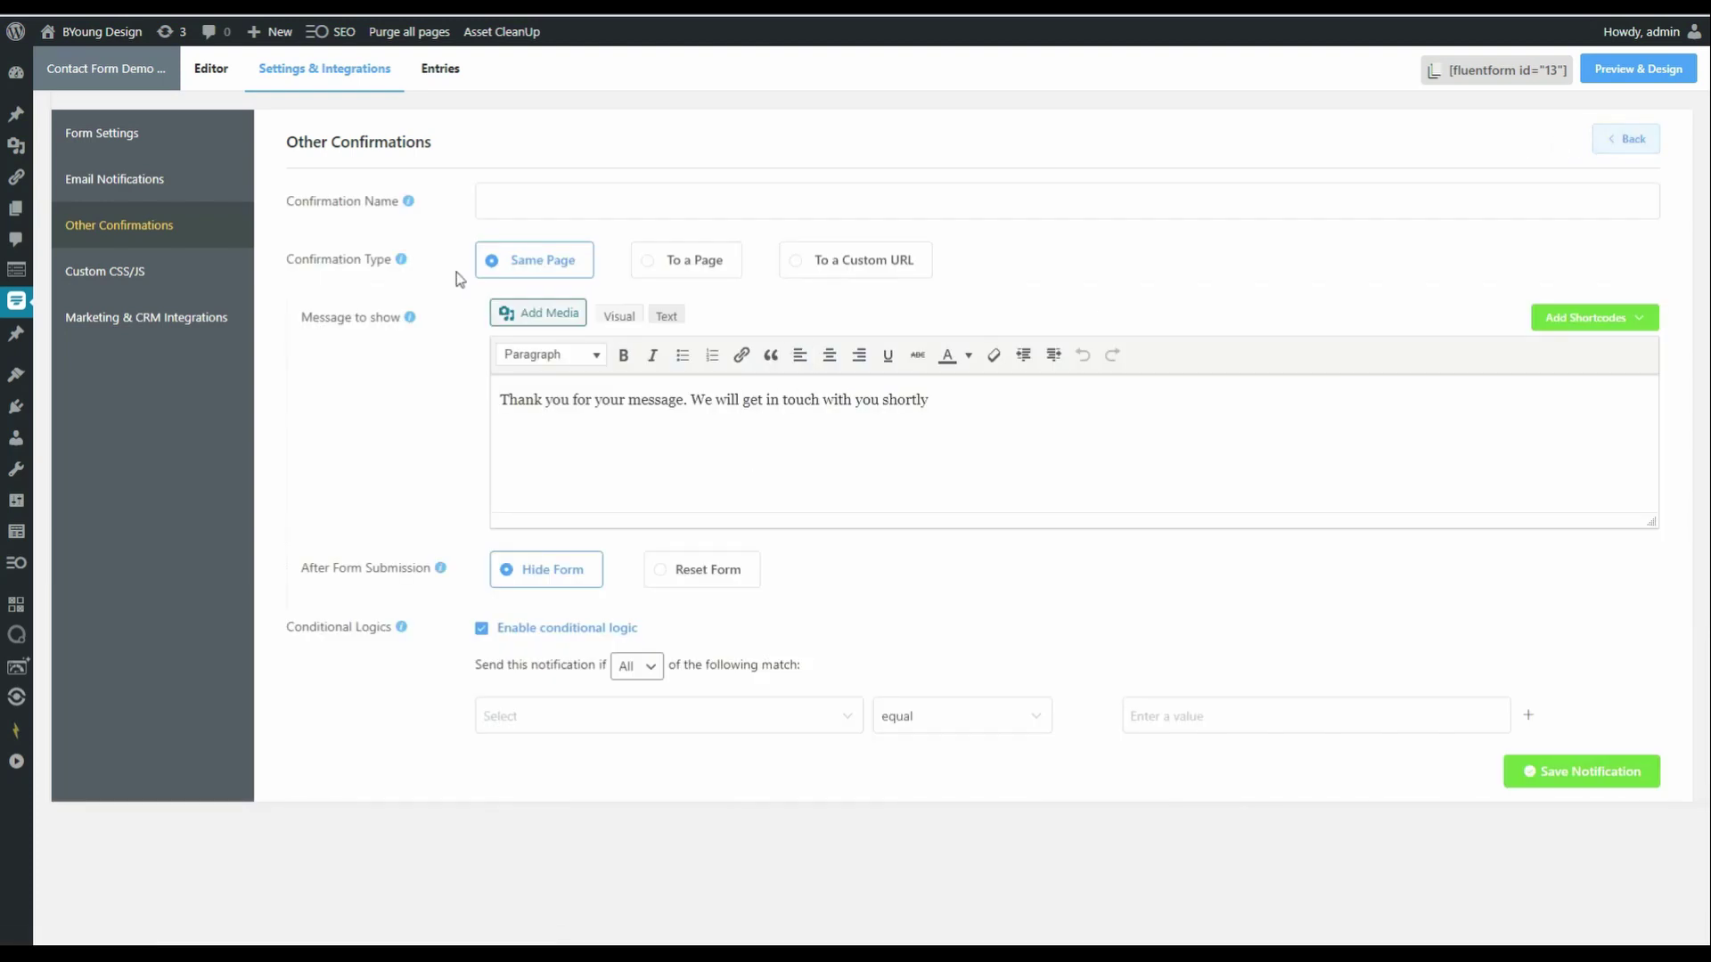
pyautogui.click(529, 203)
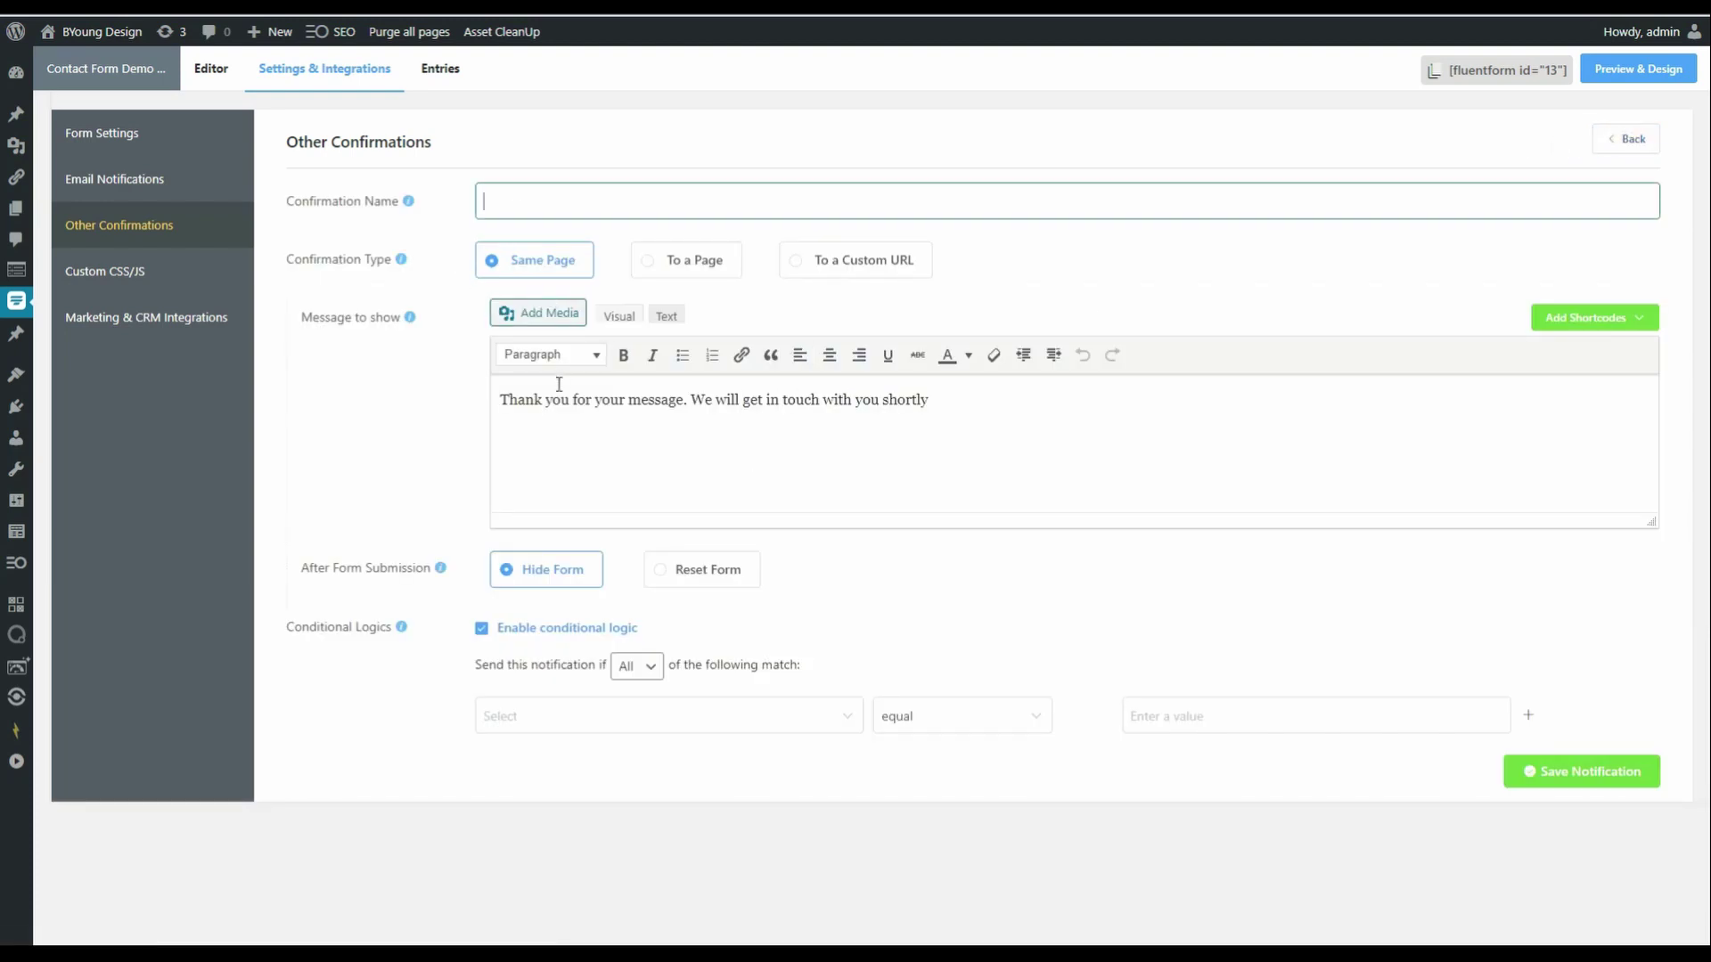
pyautogui.click(806, 396)
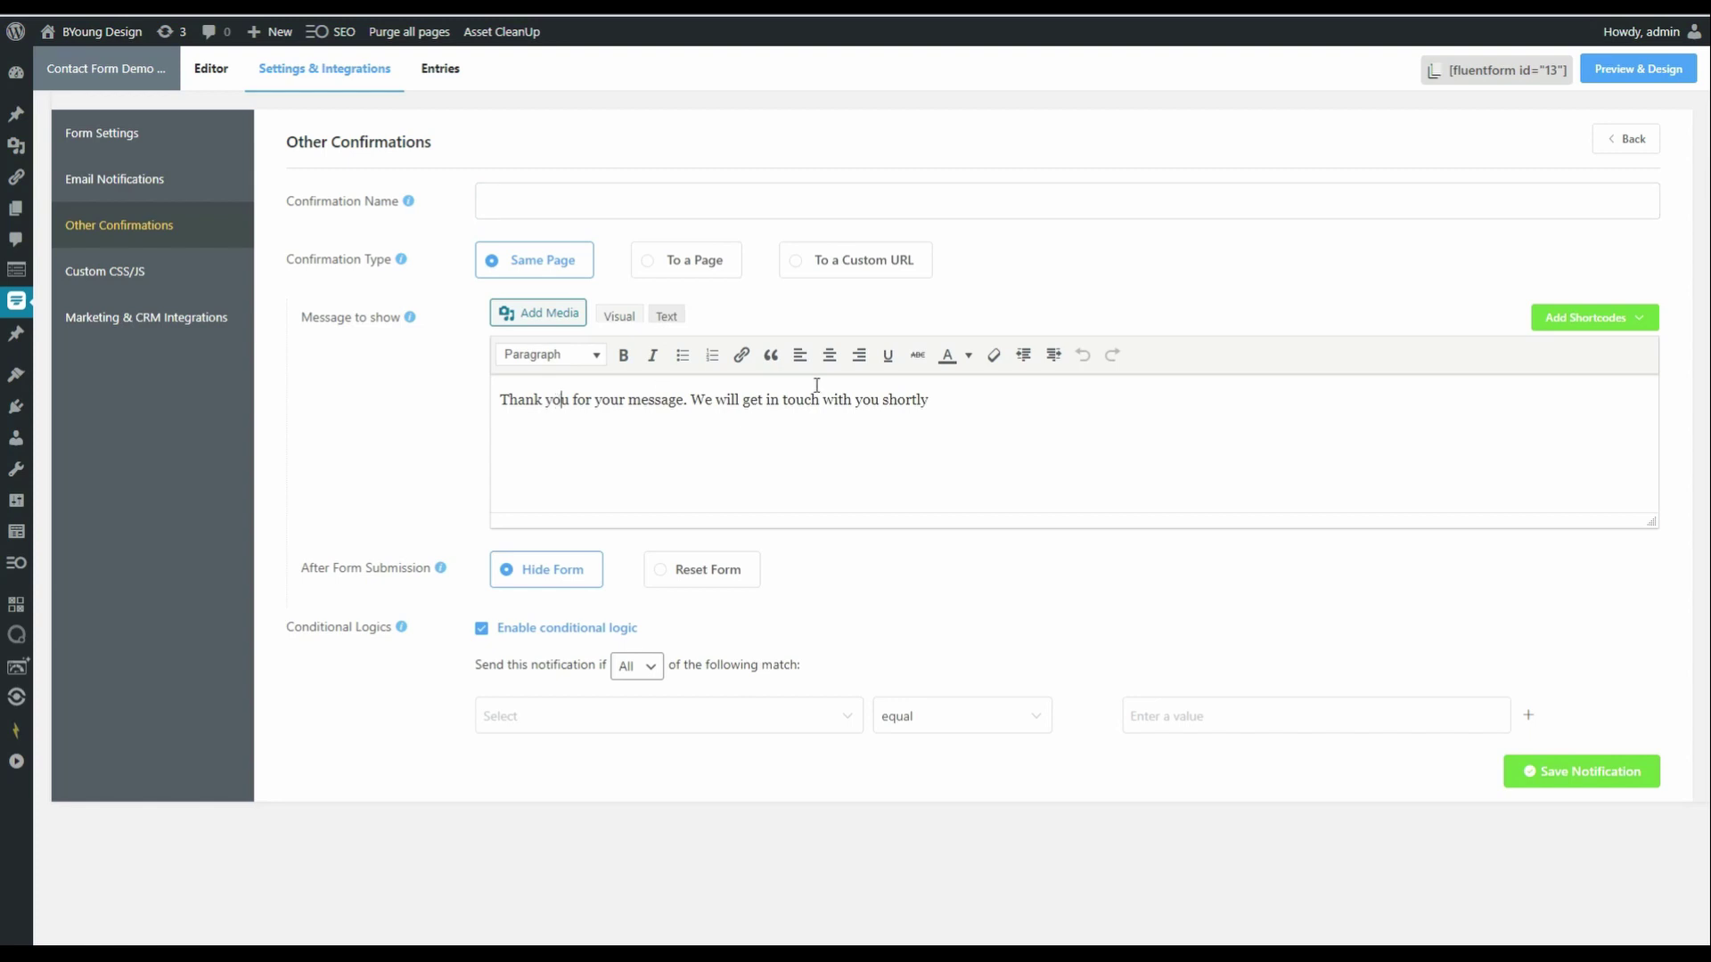
pyautogui.click(577, 399)
pyautogui.click(515, 192)
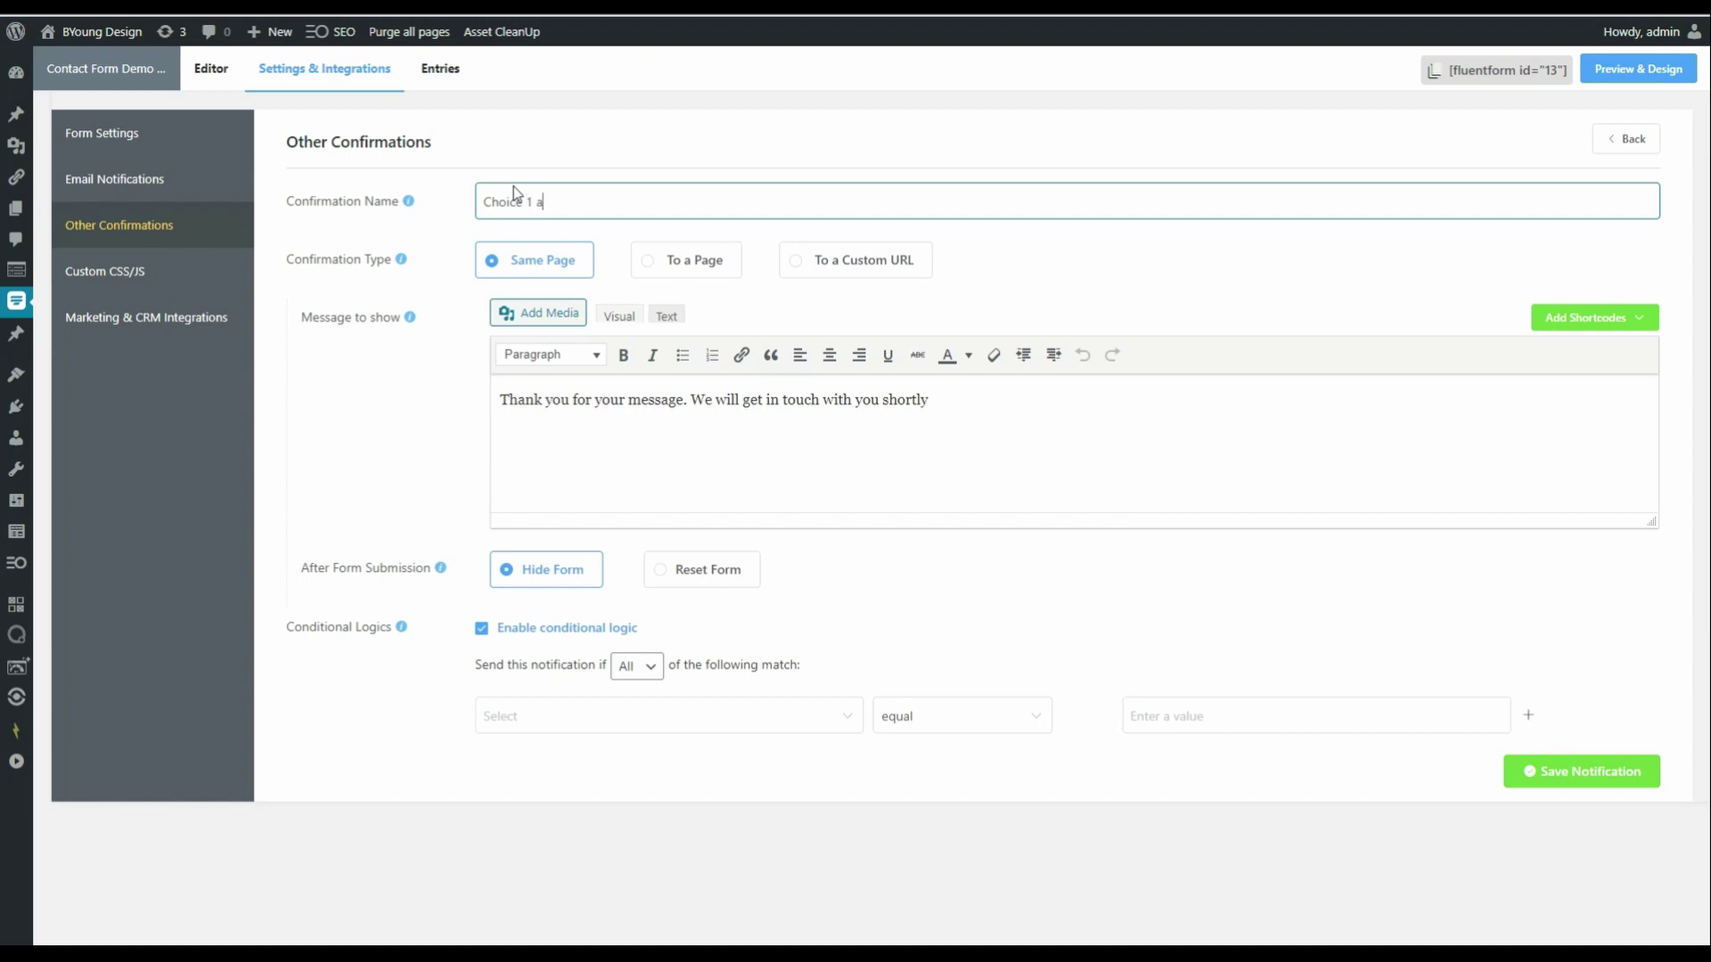
pyautogui.write('nd Choice 2')
# - Change 'We will' to 'We'll' in its message and add an empty first line
pyautogui.click(539, 401)
pyautogui.click(717, 399)
pyautogui.press('BackSpace')
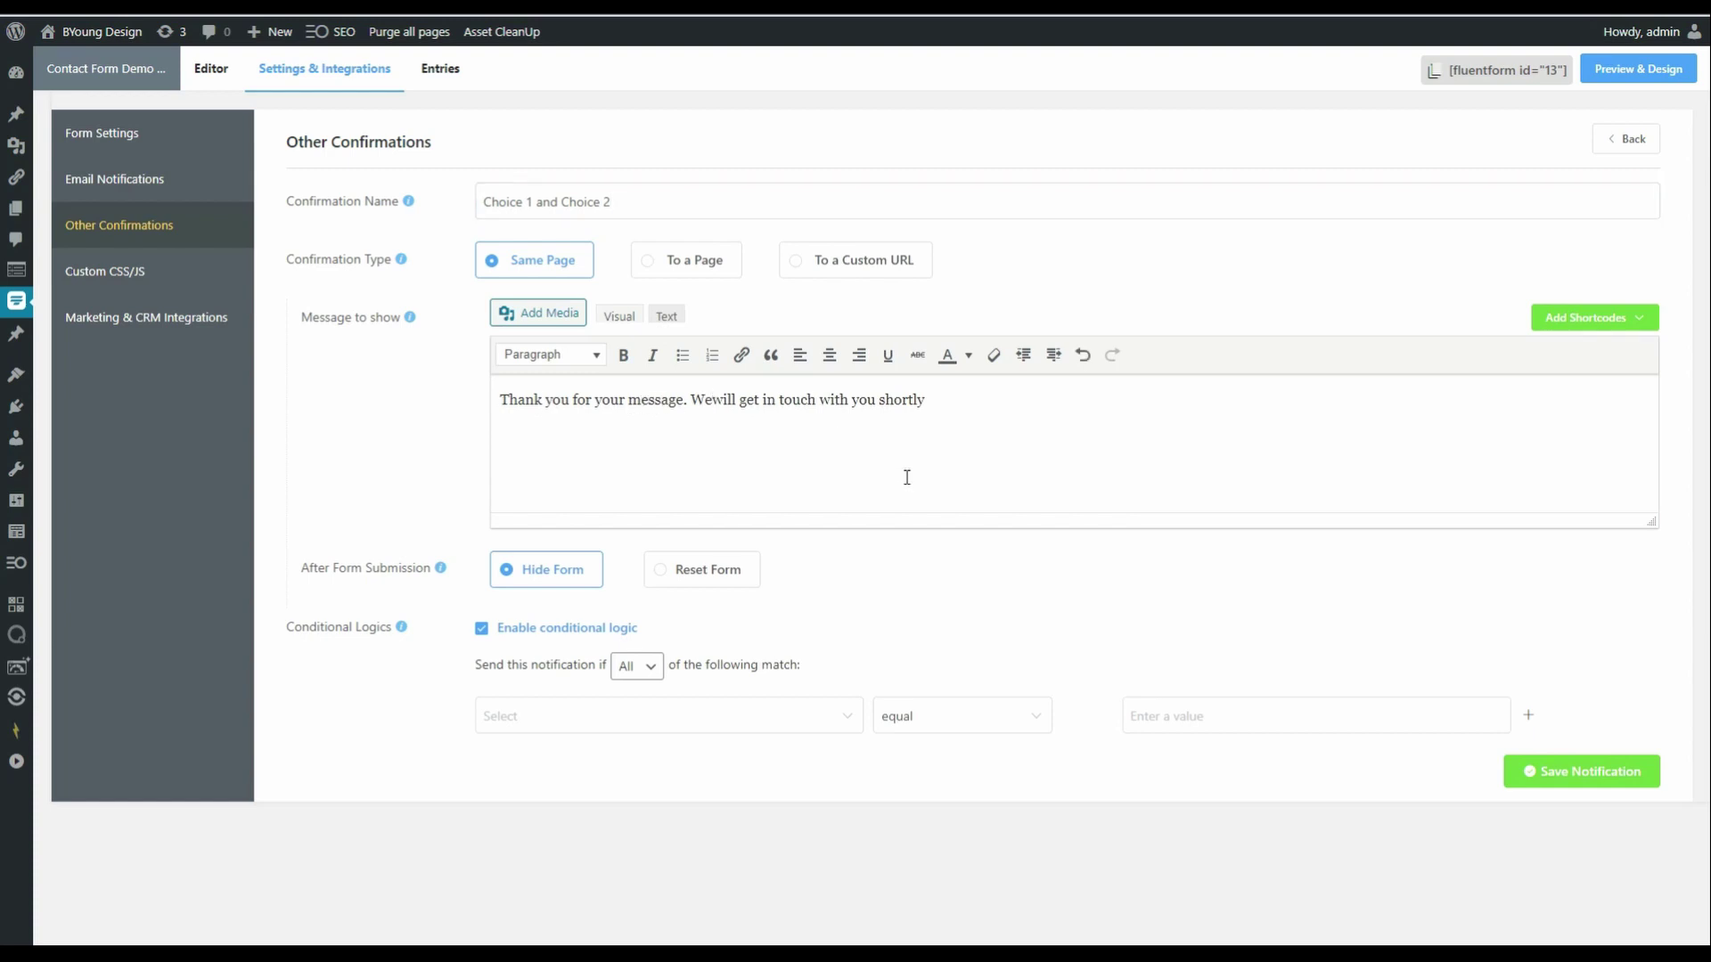
pyautogui.press('Delete')
pyautogui.press('Delete')
pyautogui.write("'")
pyautogui.click(927, 397)
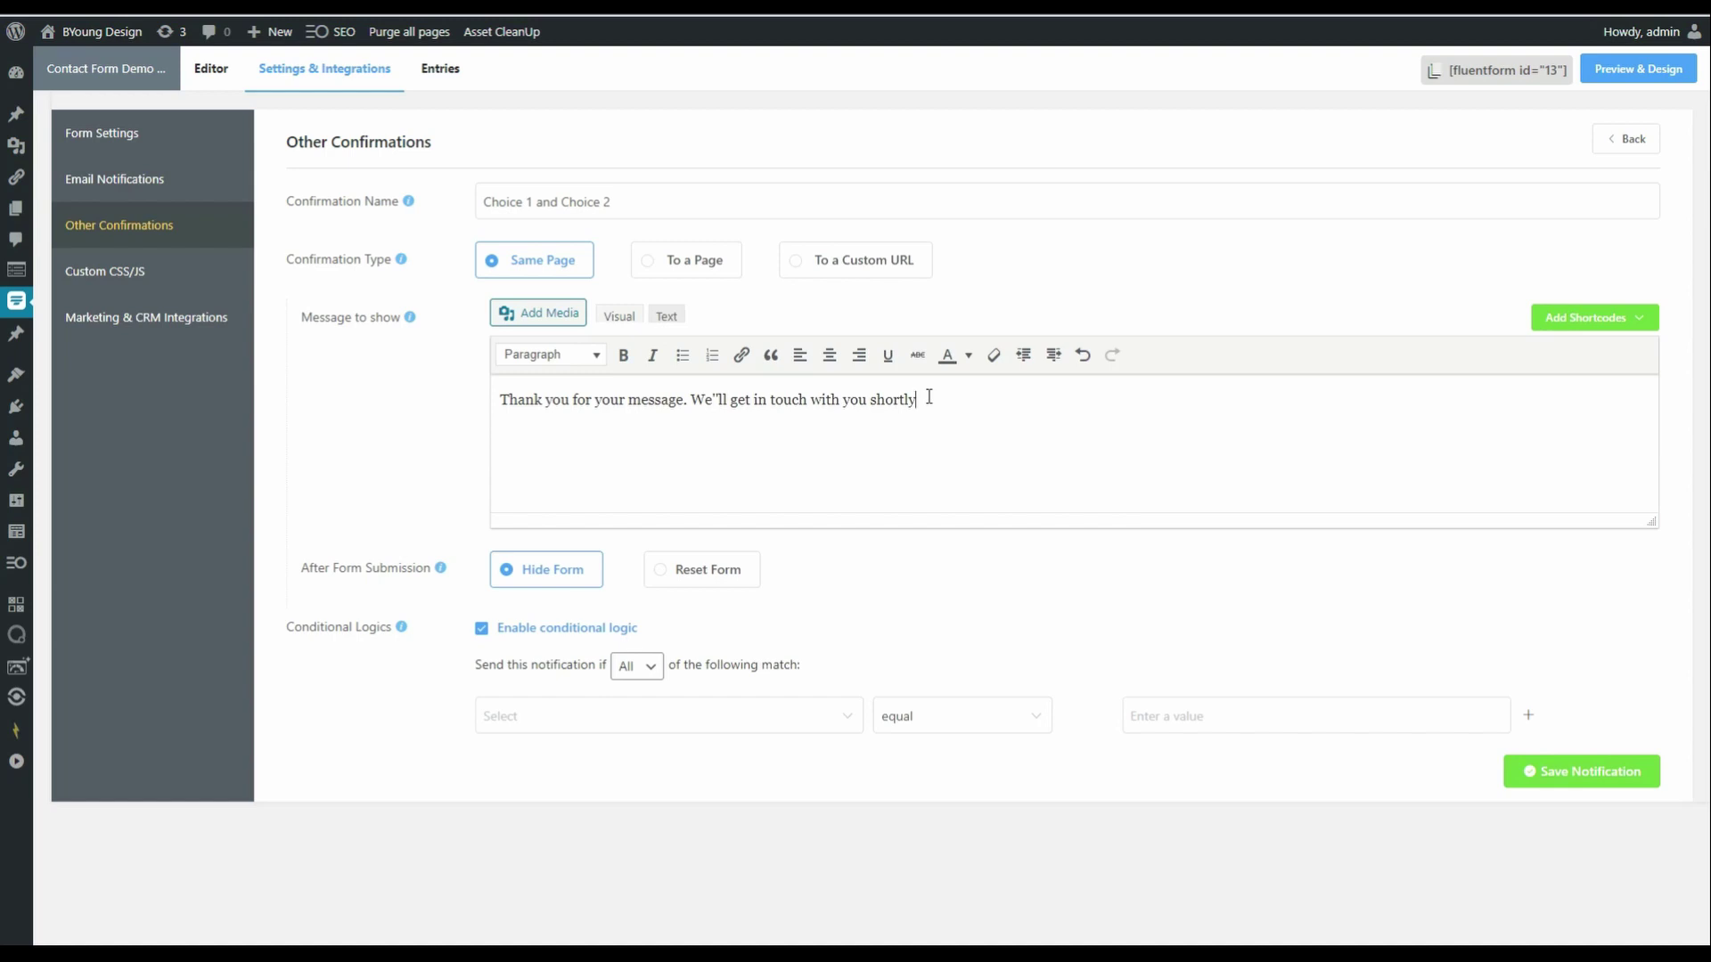
pyautogui.press('Return')
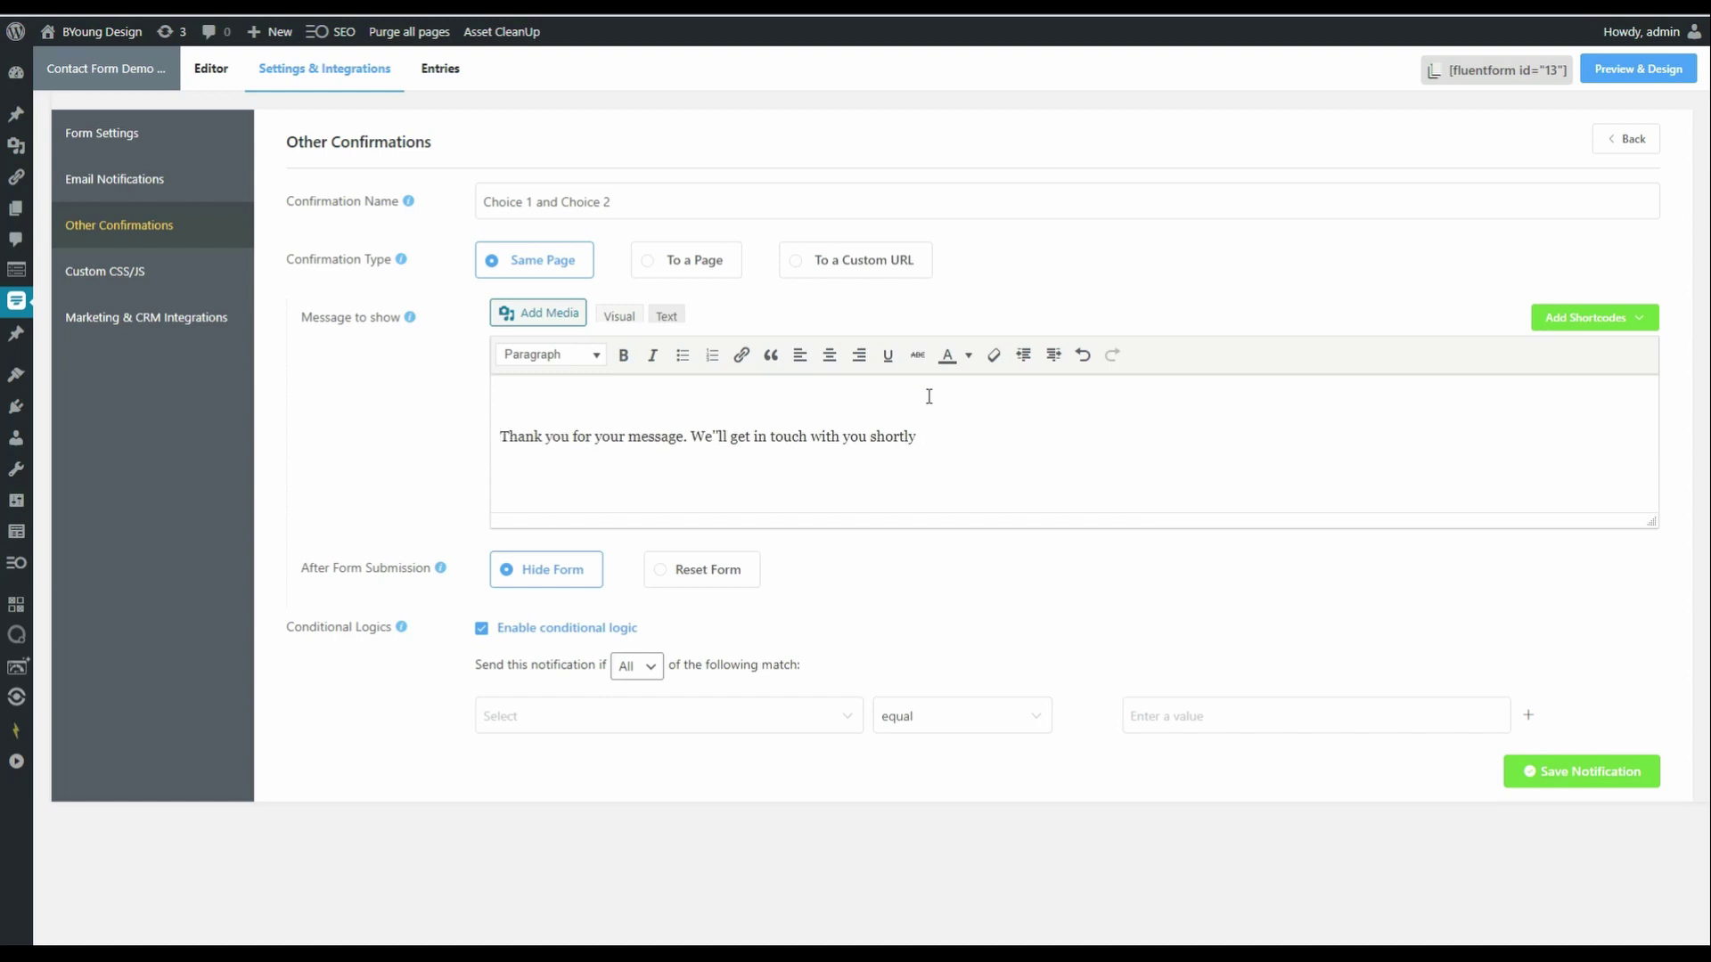
# - Add 'Dear {first name},' and end with 'regarding {Make Selection}.', placing the We'll sentence on its own line
pyautogui.write('Dear')
pyautogui.click(1585, 318)
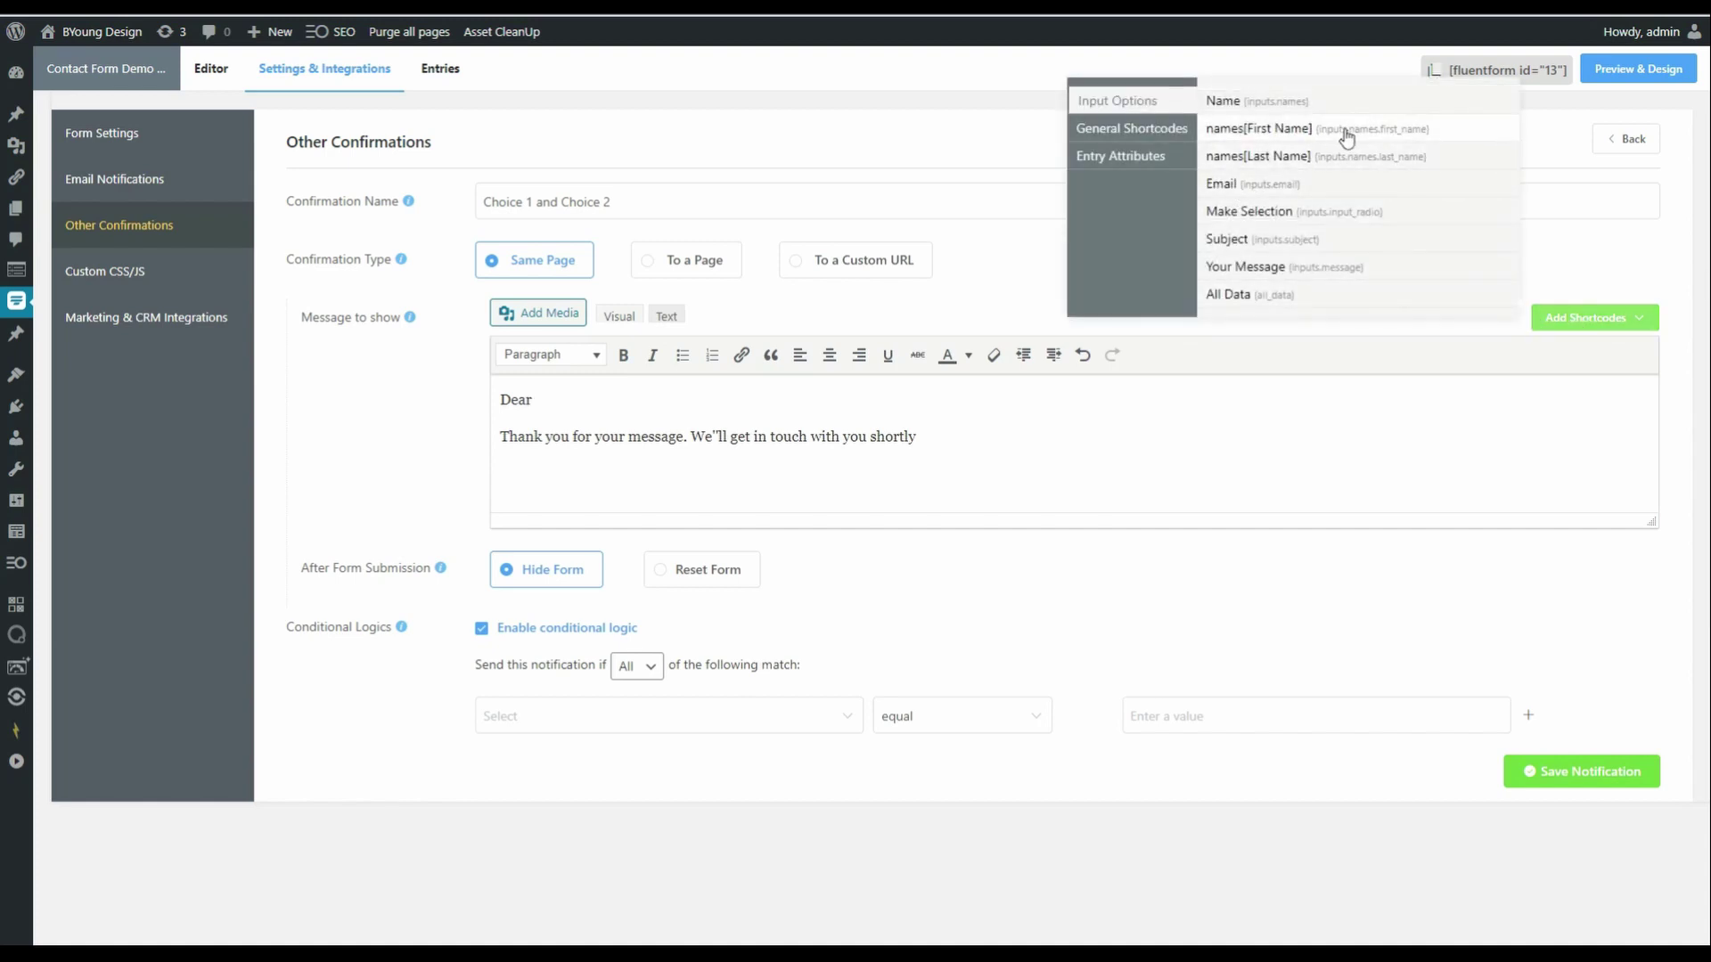
pyautogui.click(1341, 132)
pyautogui.write(',')
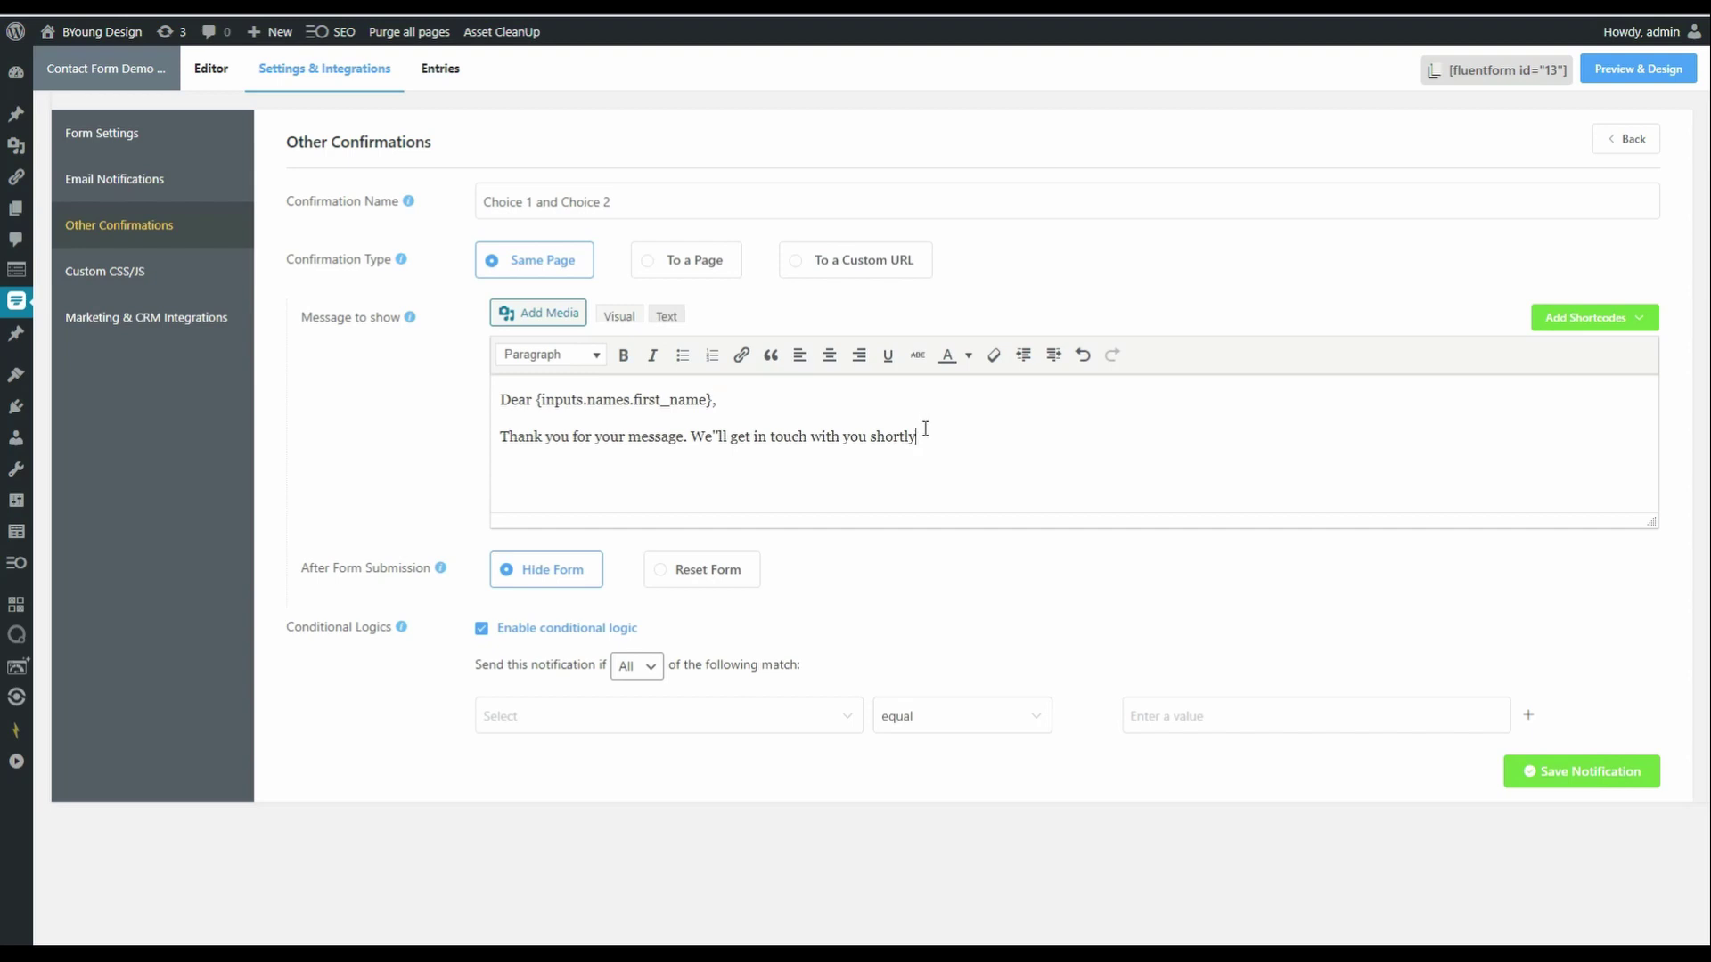
pyautogui.write(' regartding')
pyautogui.press('BackSpace')
pyautogui.press('BackSpace')
pyautogui.press('BackSpace')
pyautogui.press('BackSpace')
pyautogui.press('BackSpace')
pyautogui.write('ding')
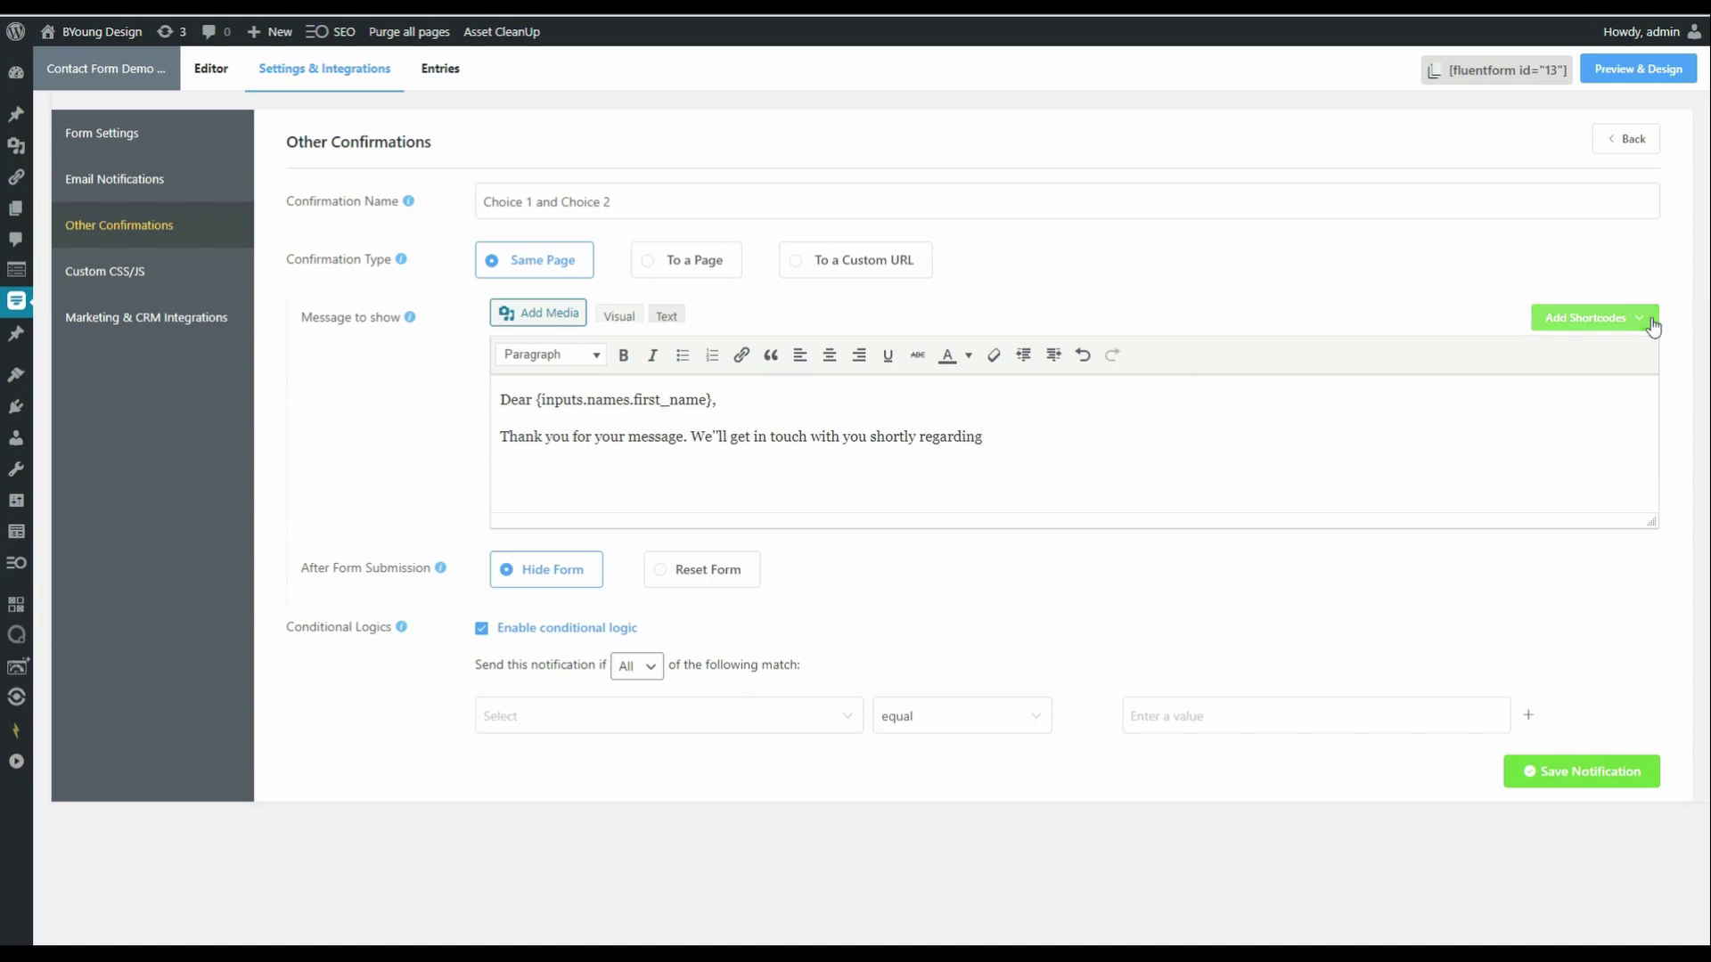
pyautogui.click(1651, 325)
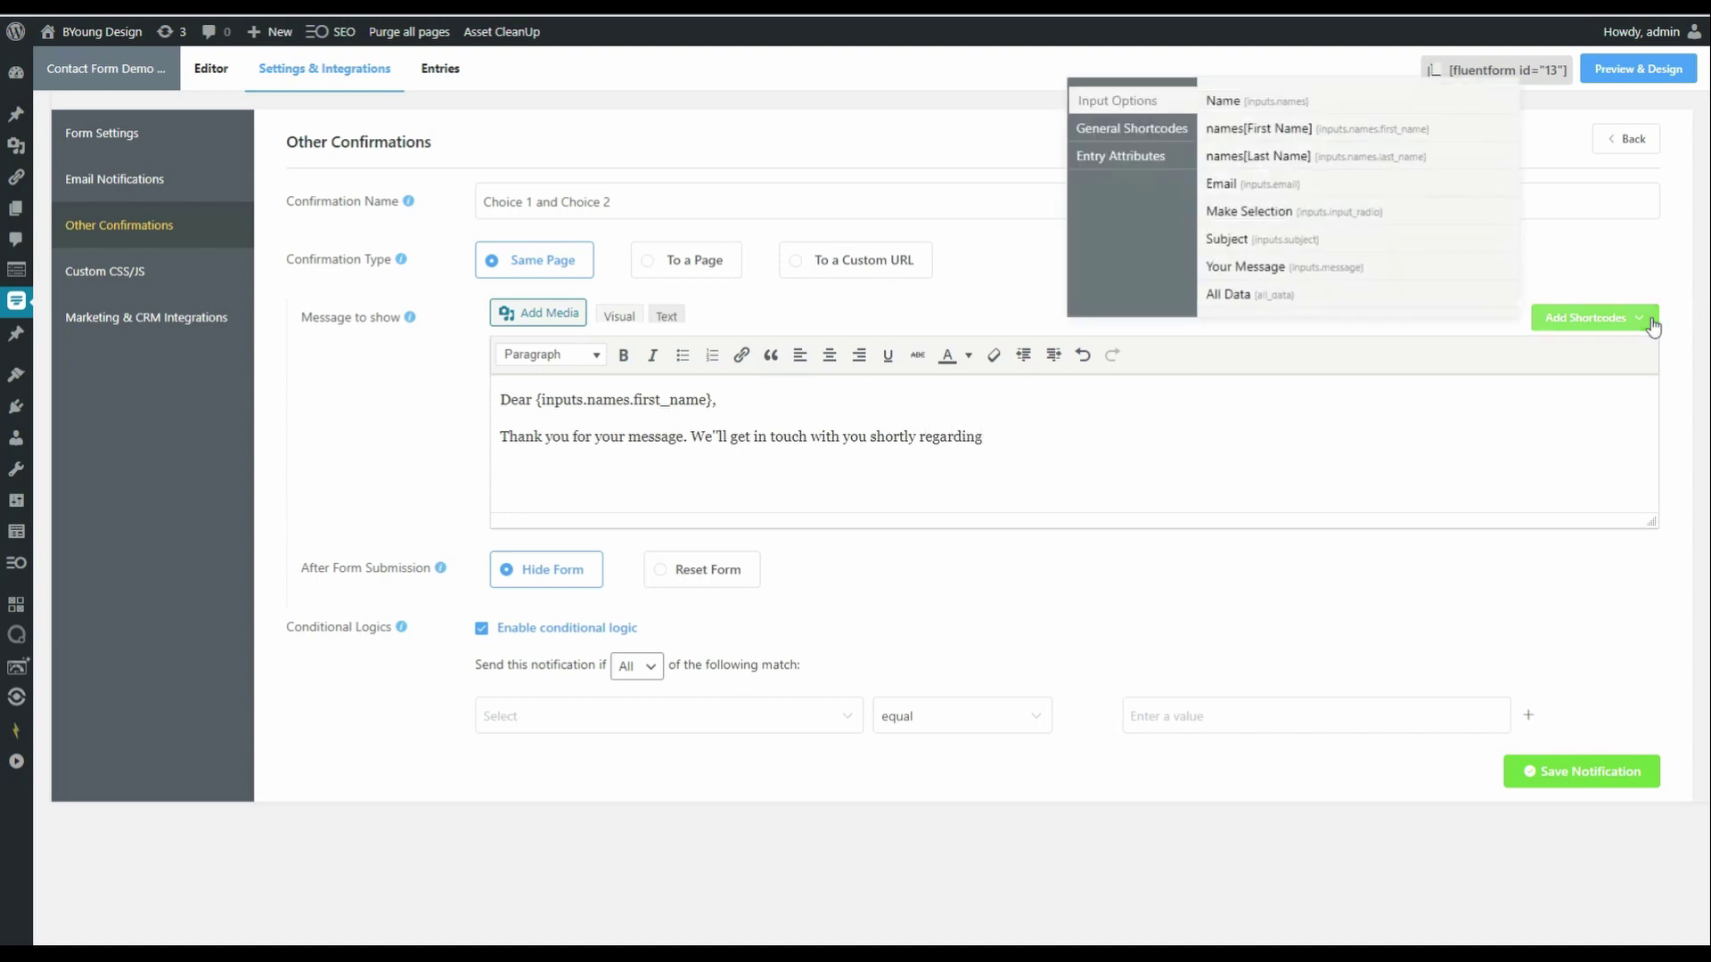
pyautogui.click(1343, 212)
pyautogui.write('.input_radio}.')
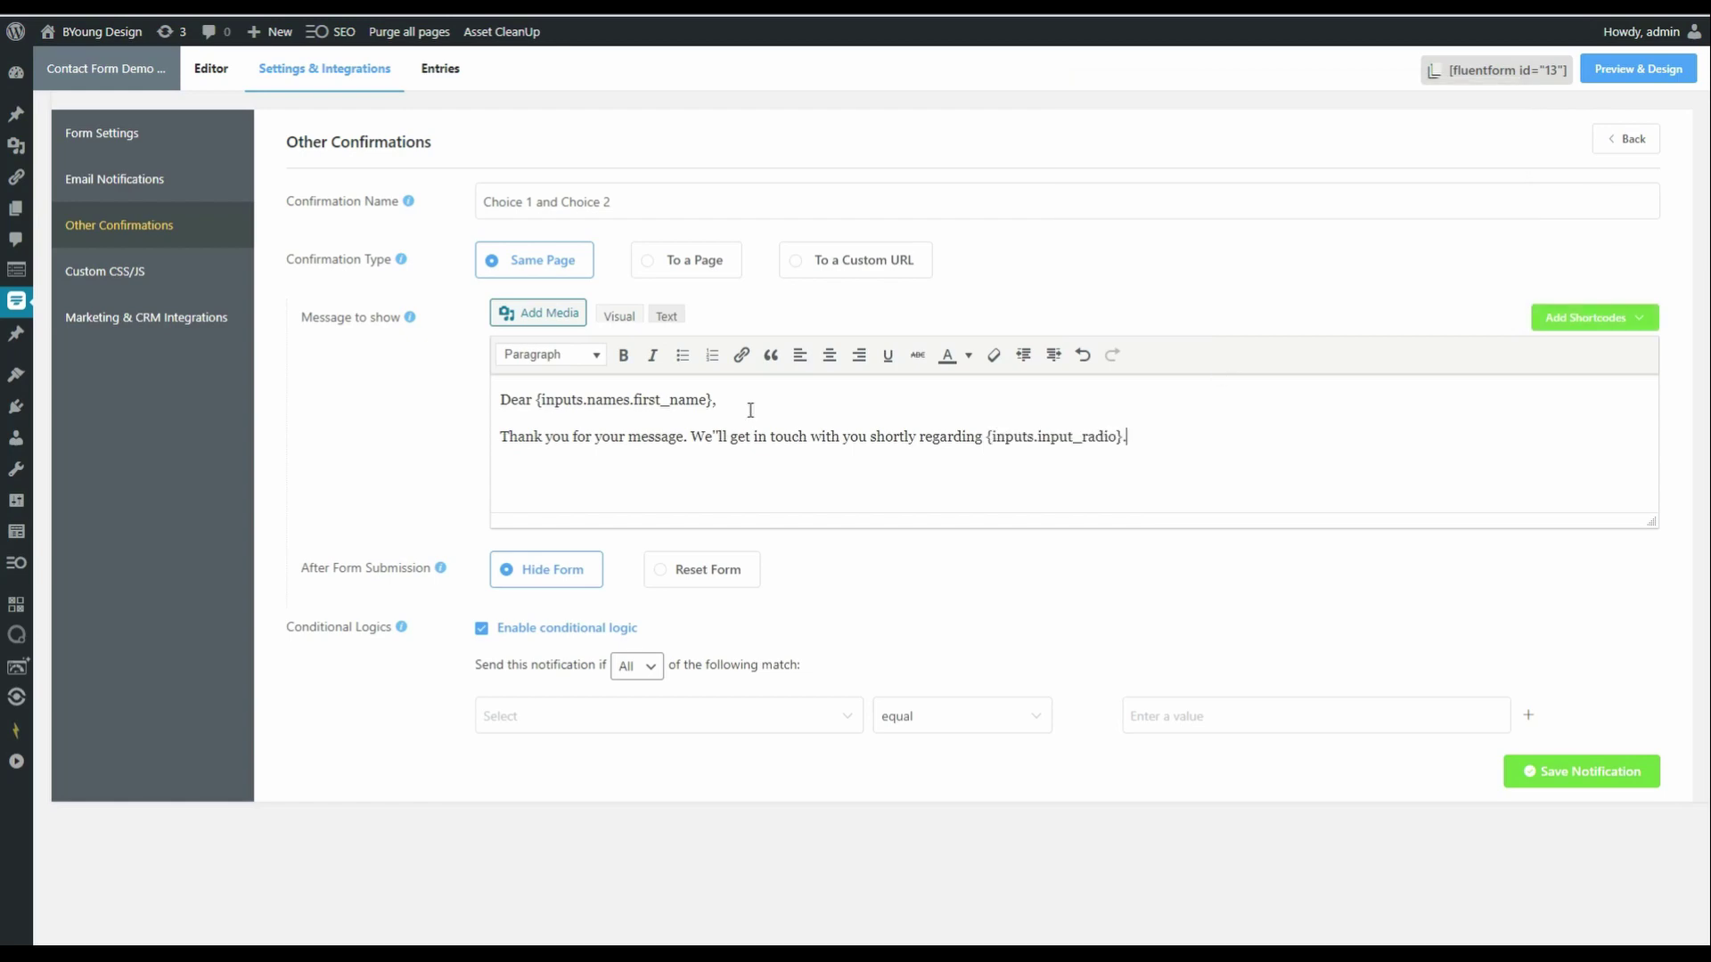
pyautogui.click(689, 437)
pyautogui.press('Return')
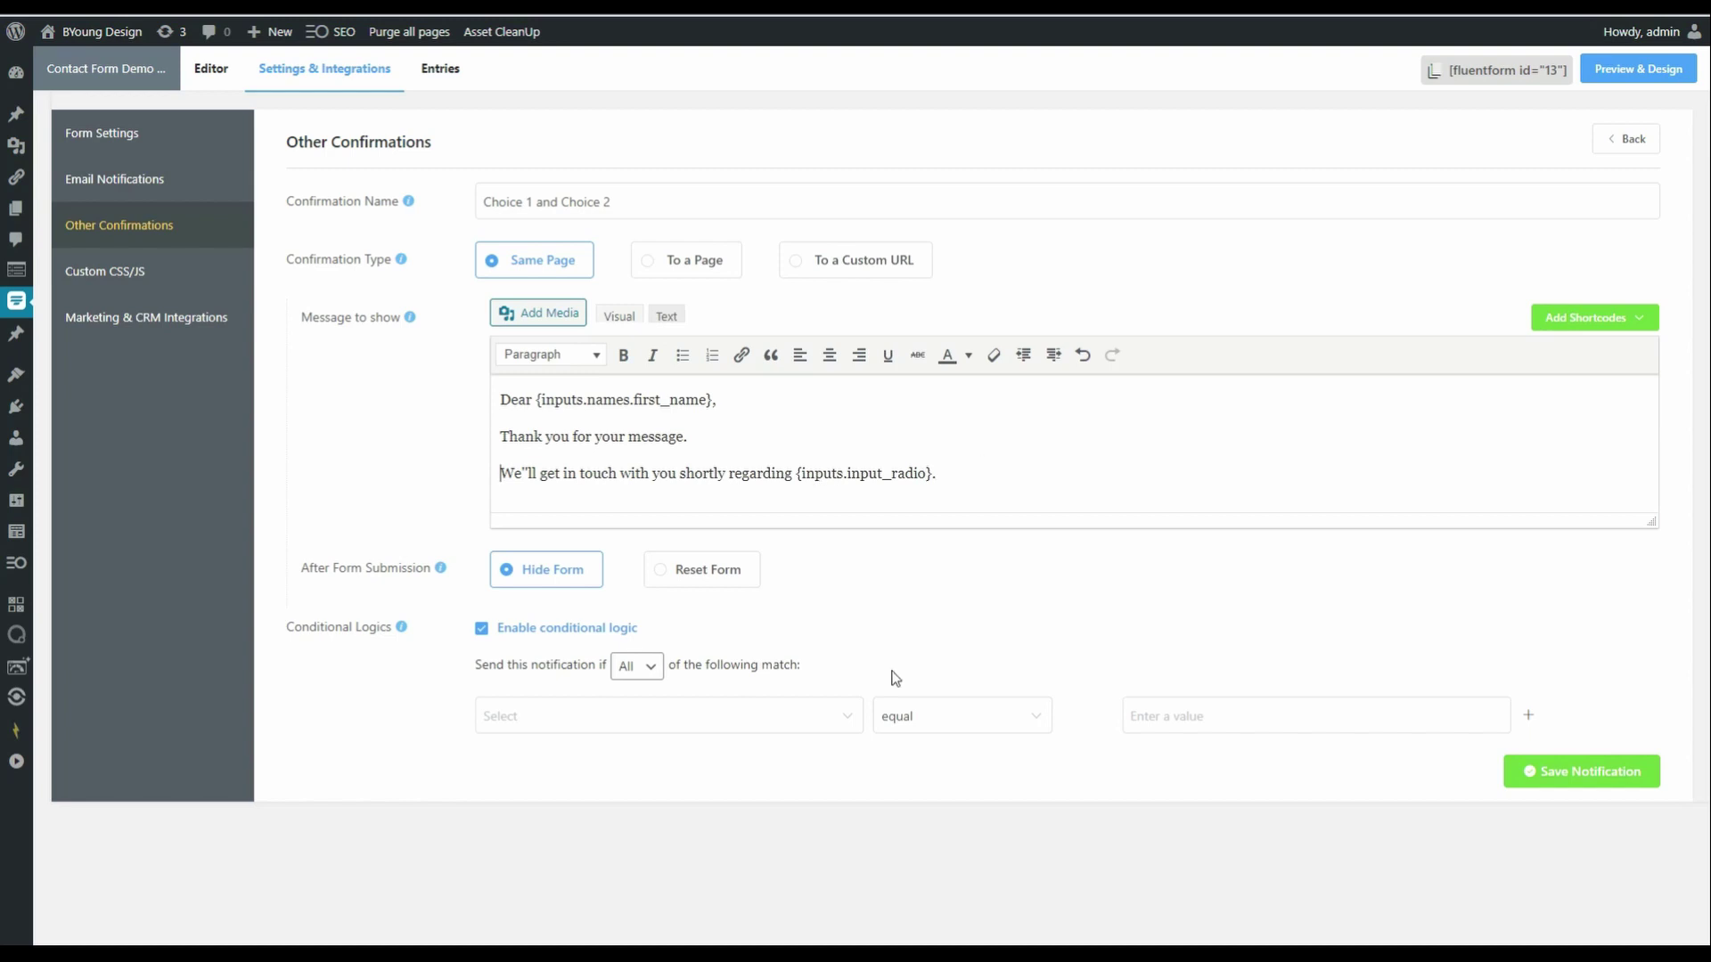
# - Set conditions to match Any: Make Selection equals Choice 1 or Choice 2, then save the confirmation
pyautogui.click(643, 680)
pyautogui.click(840, 718)
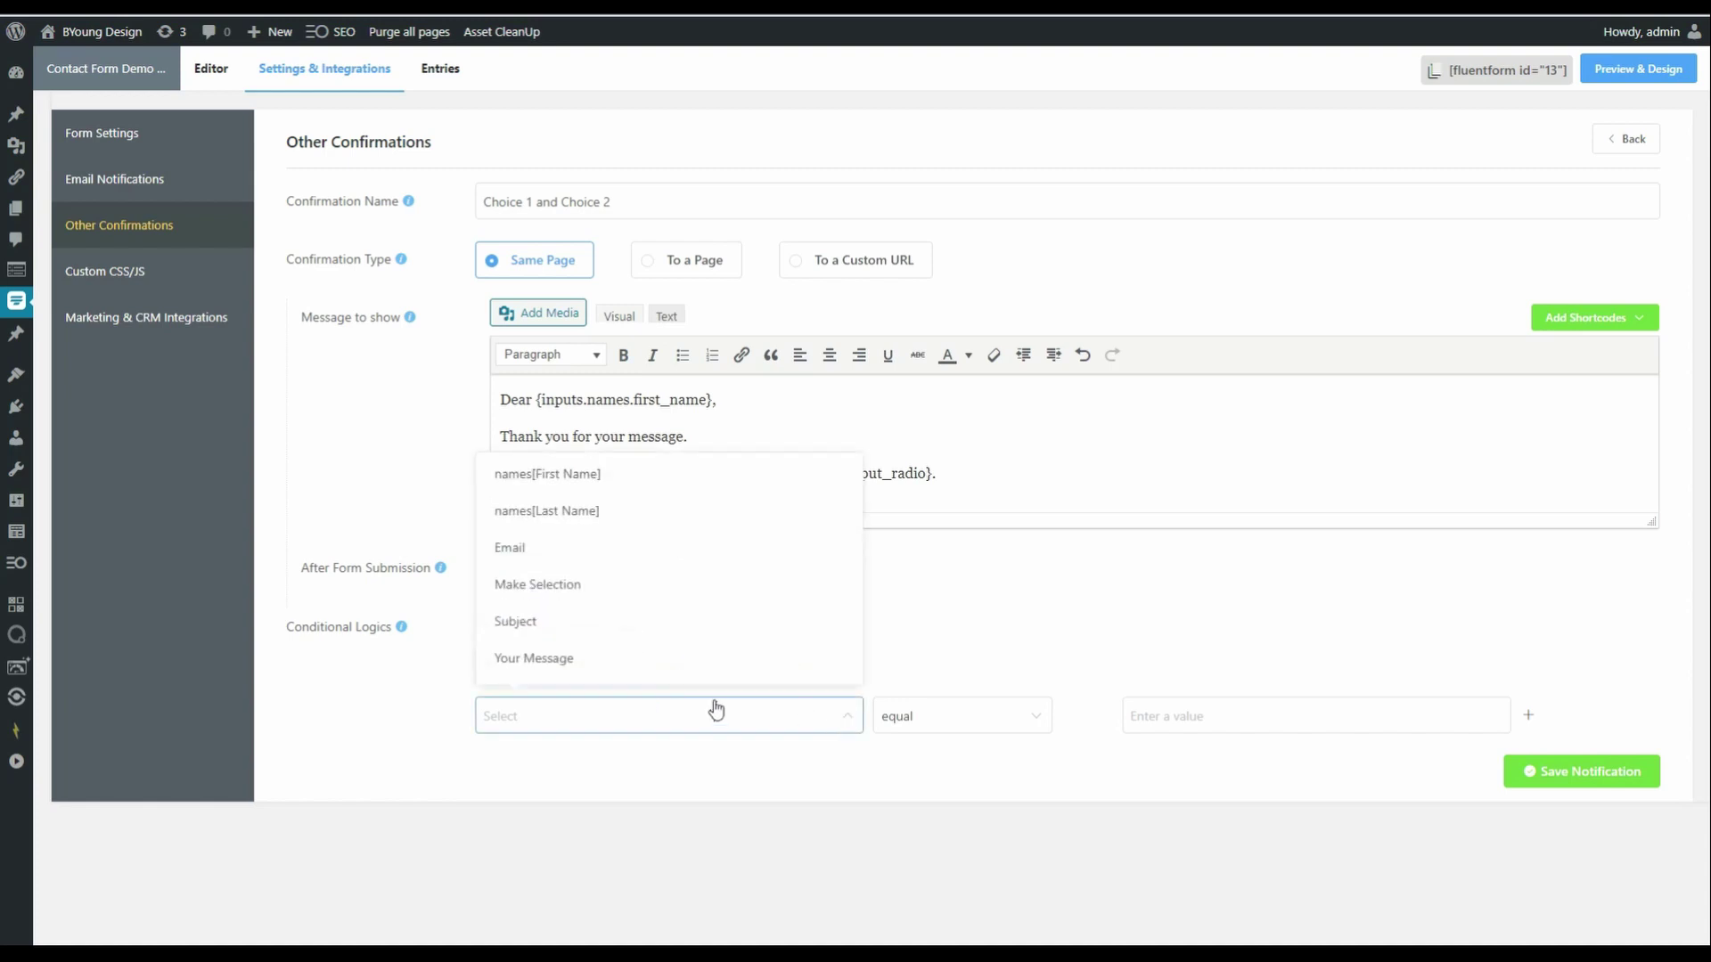
pyautogui.click(542, 586)
pyautogui.click(1176, 715)
pyautogui.click(1187, 781)
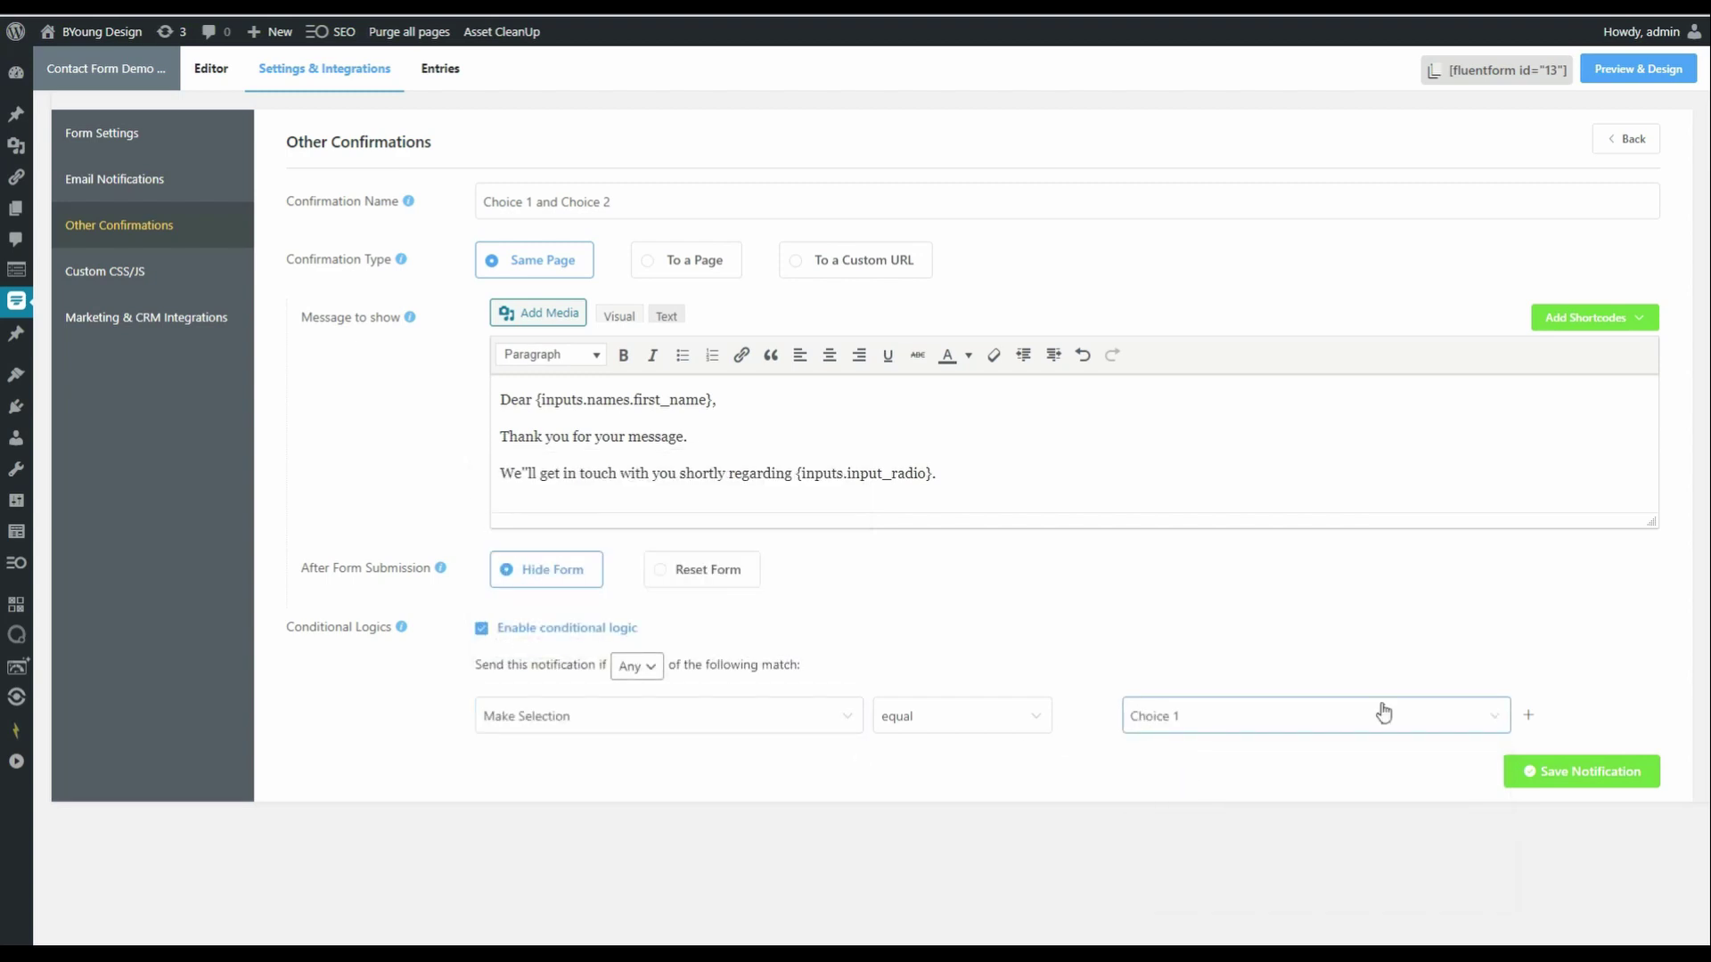
pyautogui.click(1527, 718)
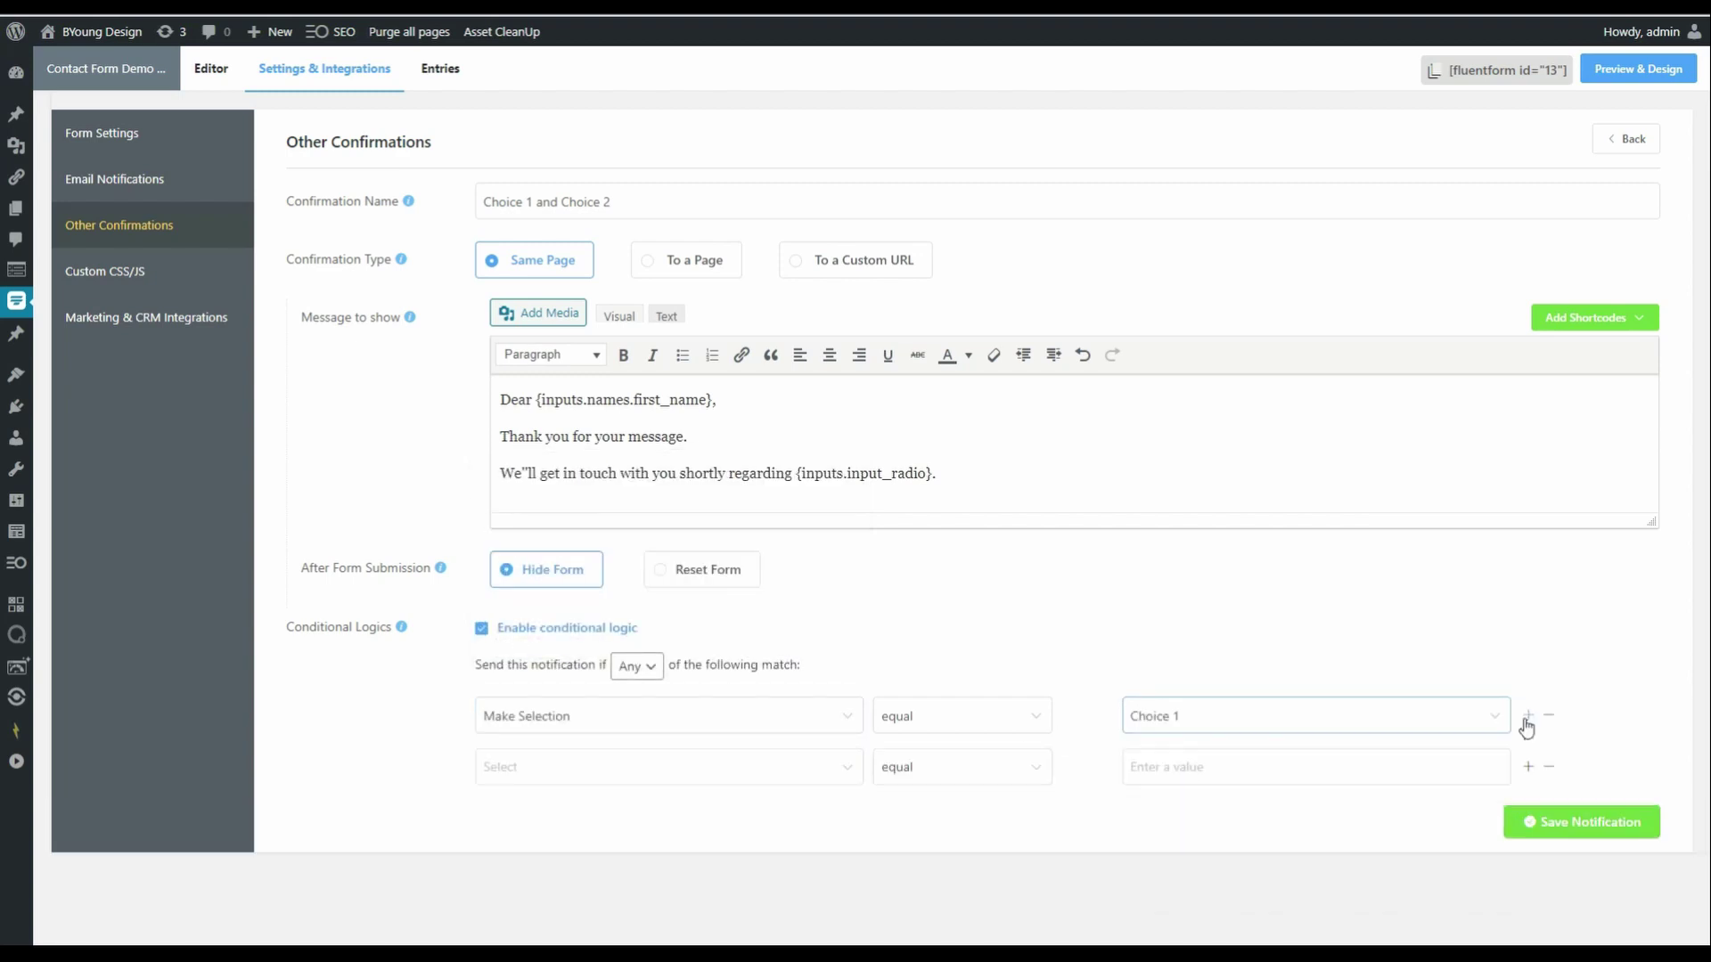
pyautogui.click(583, 764)
pyautogui.click(581, 635)
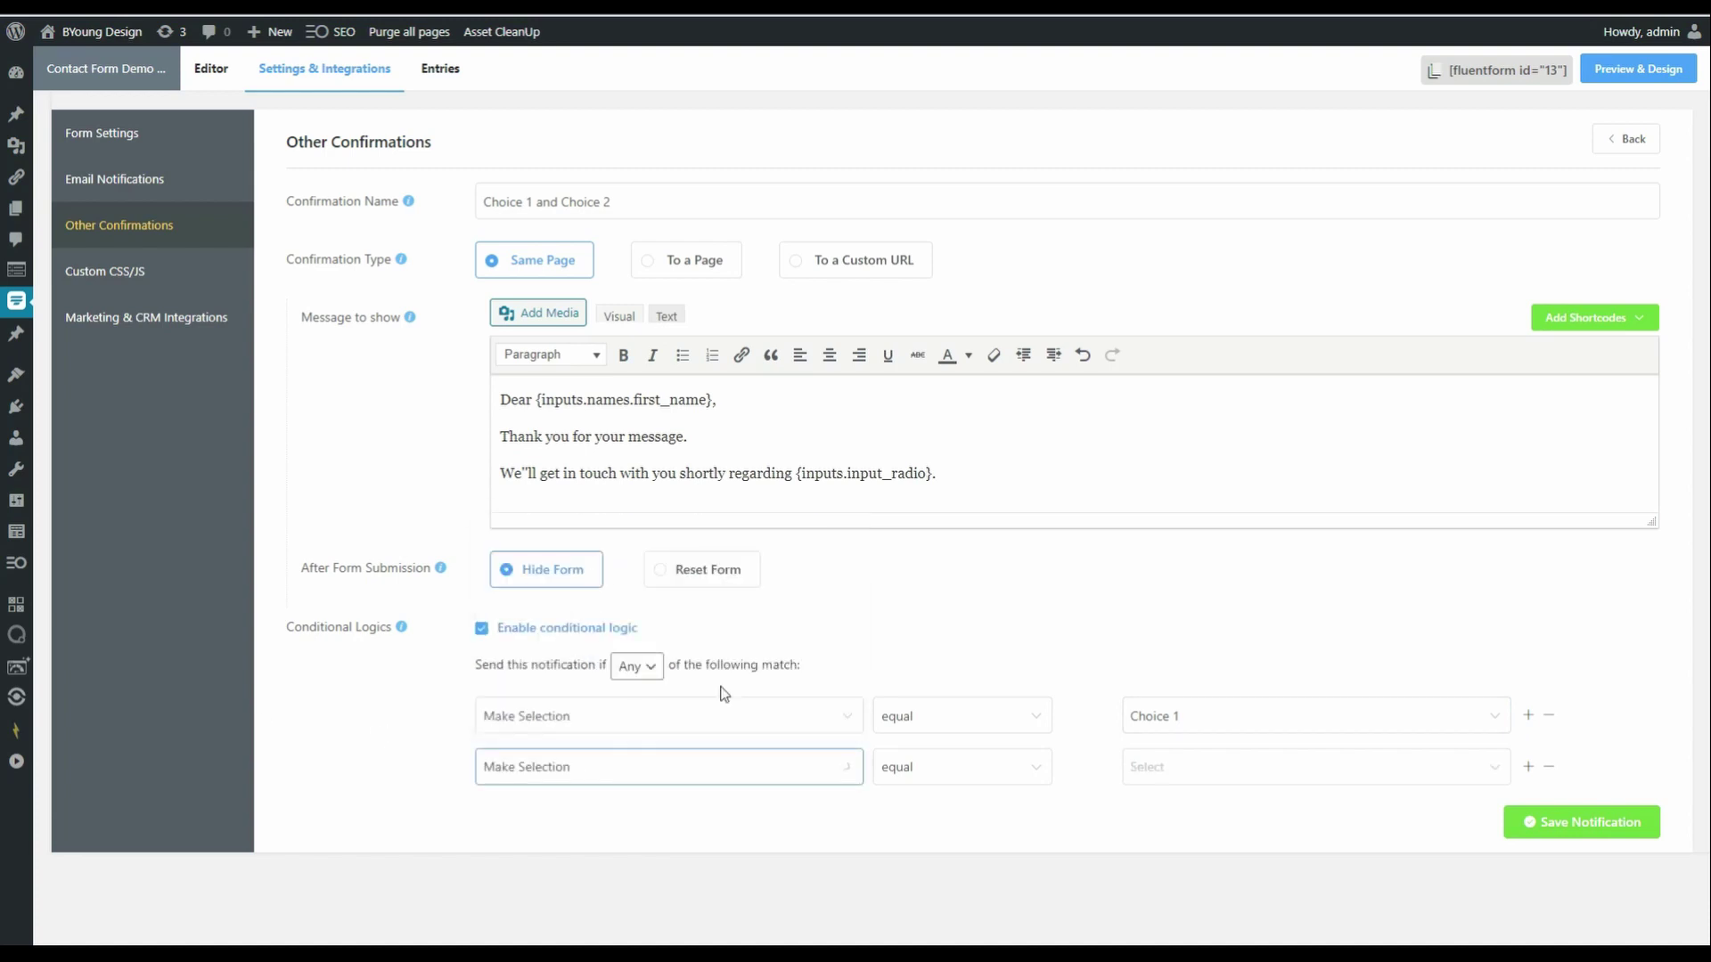
pyautogui.click(1217, 784)
pyautogui.click(1192, 637)
pyautogui.click(1519, 822)
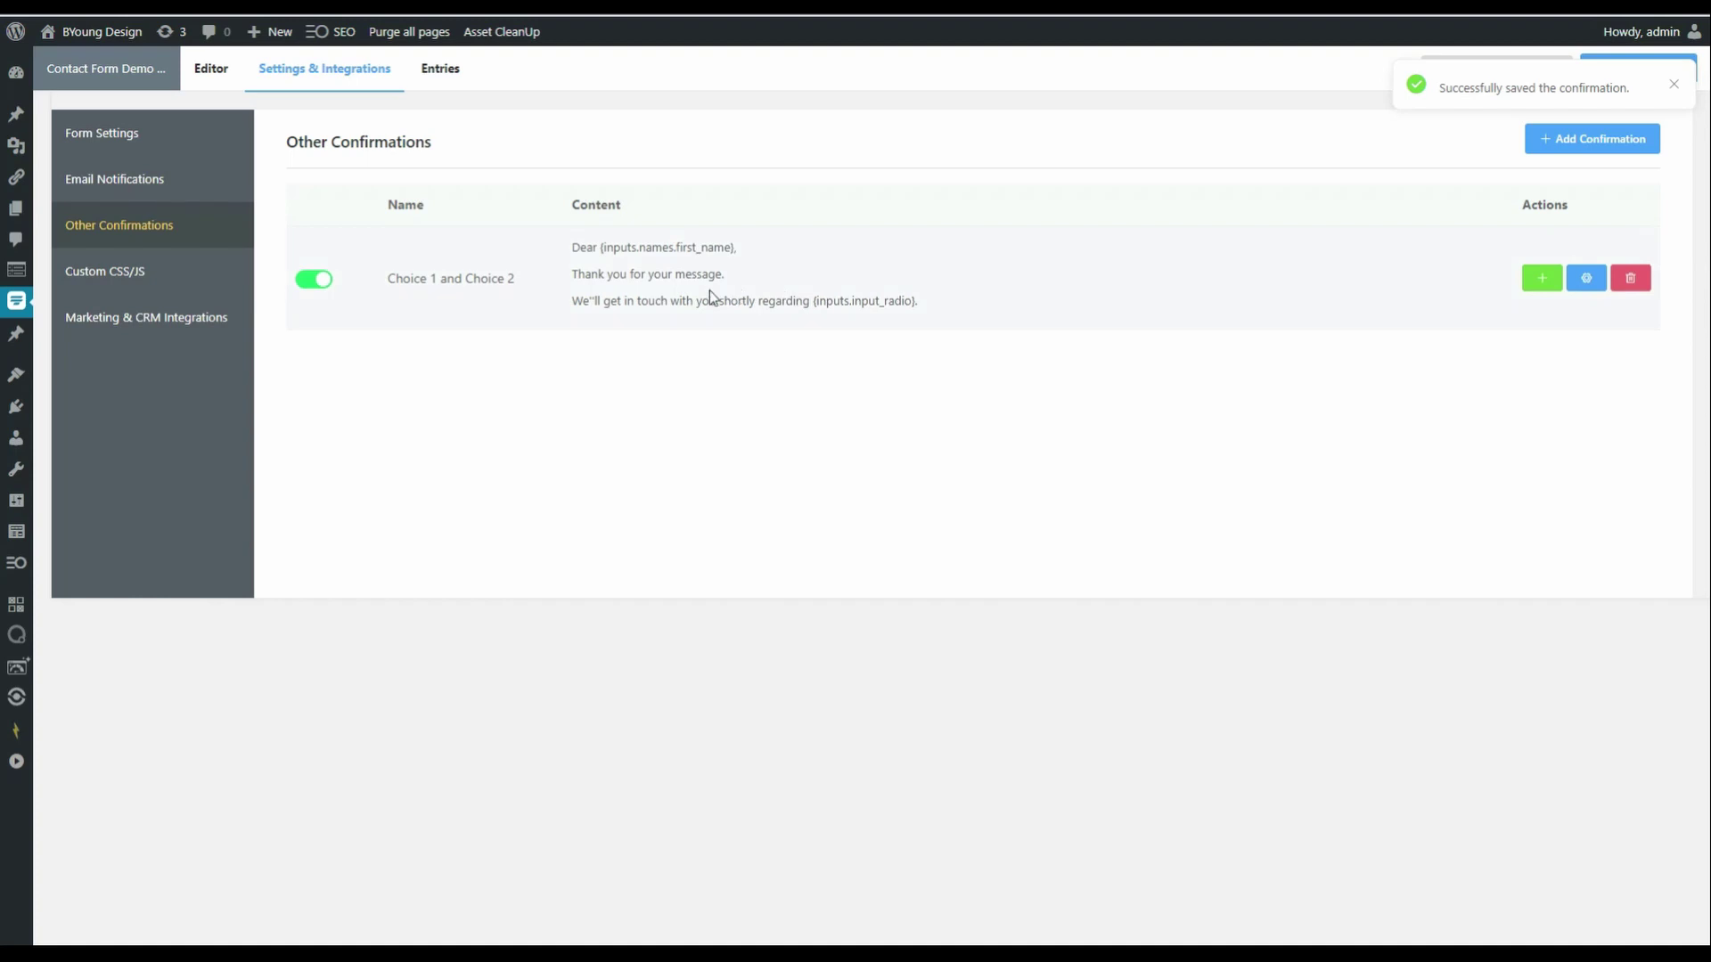
# - Switch on the Admin Notification Email under Email Notifications and open its settings
pyautogui.click(131, 188)
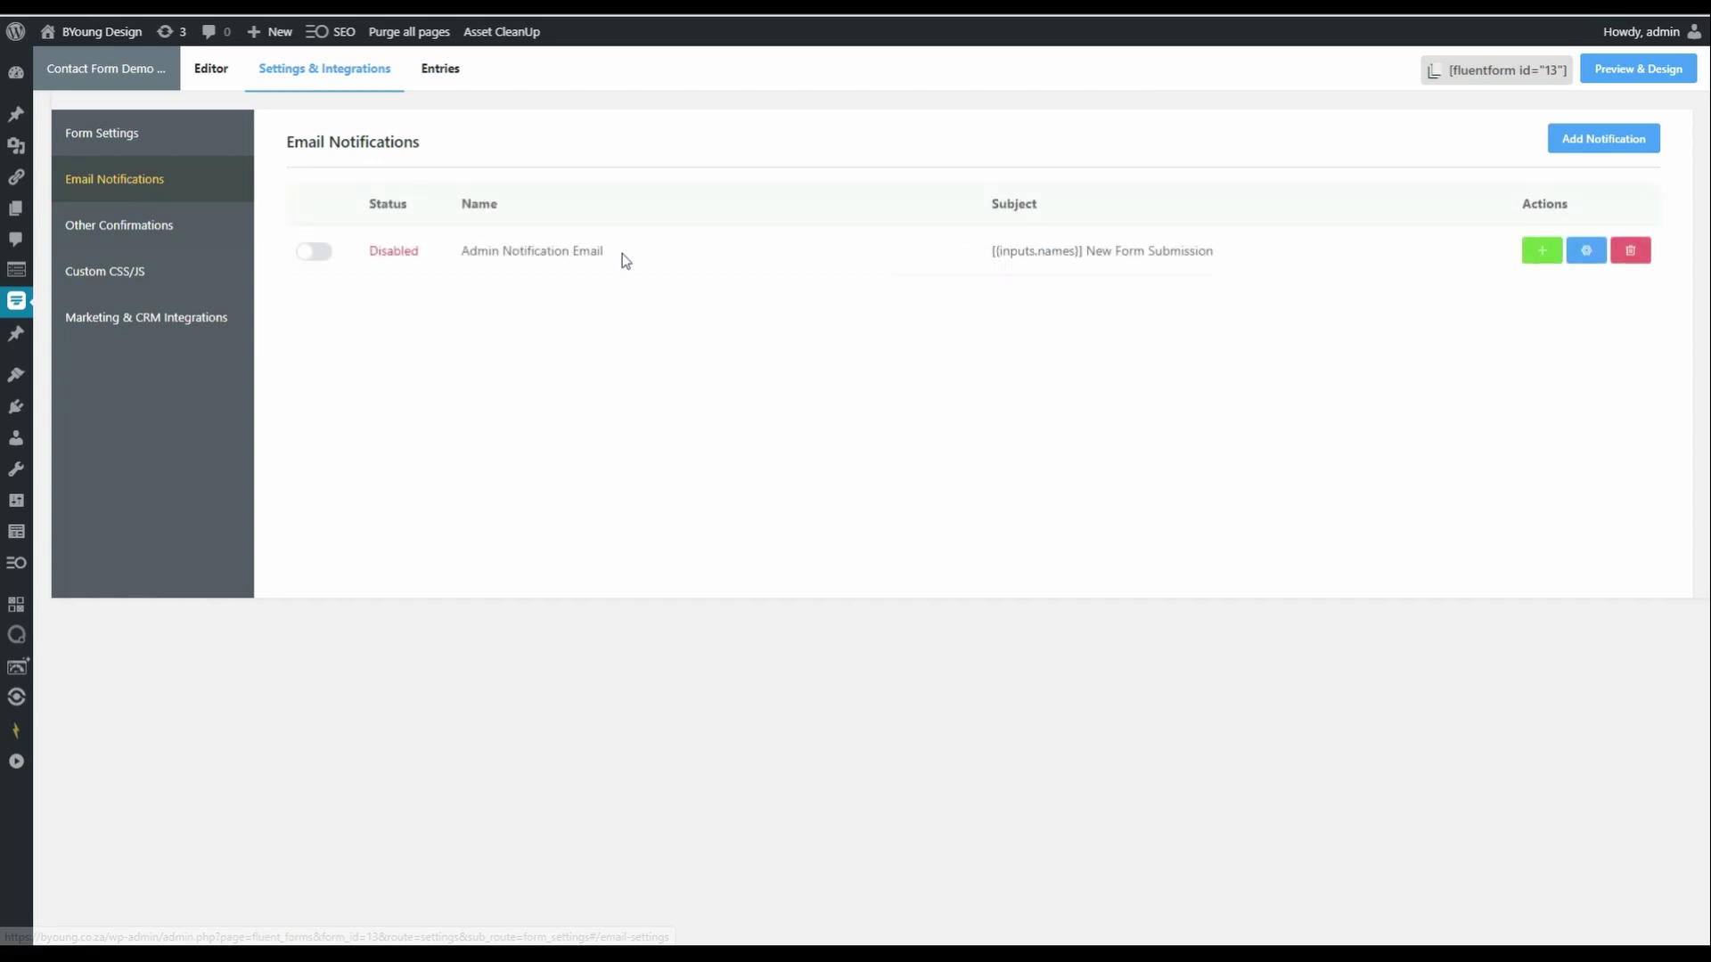
pyautogui.click(312, 255)
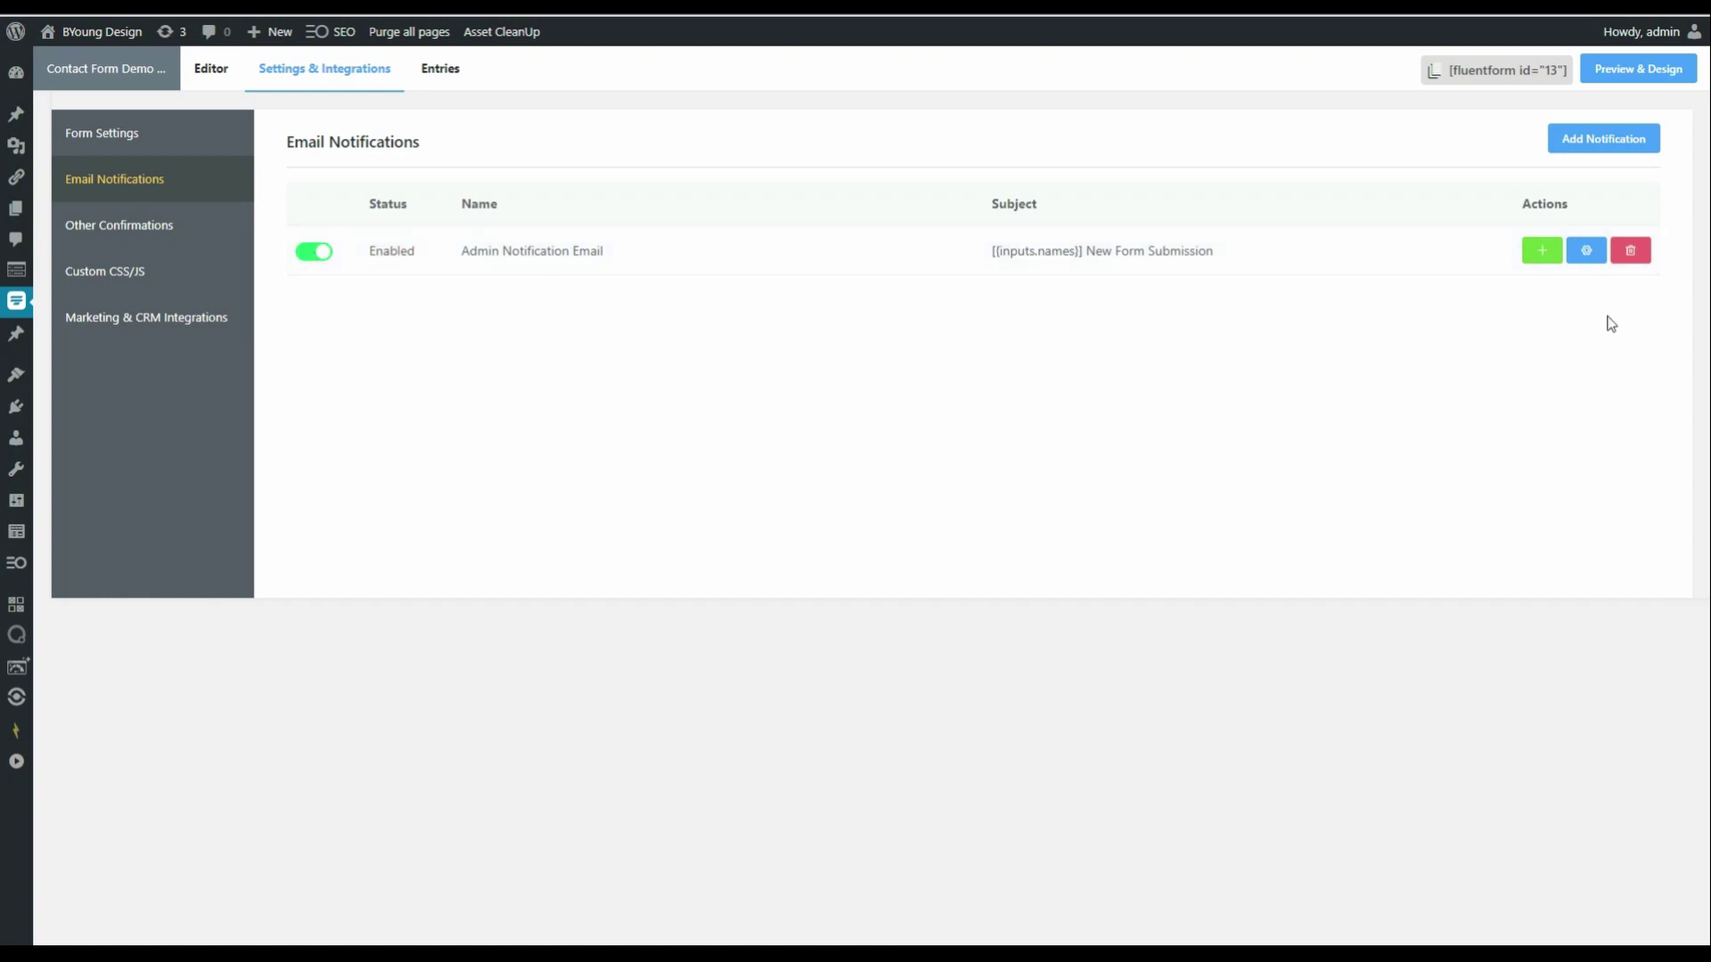
pyautogui.click(1586, 250)
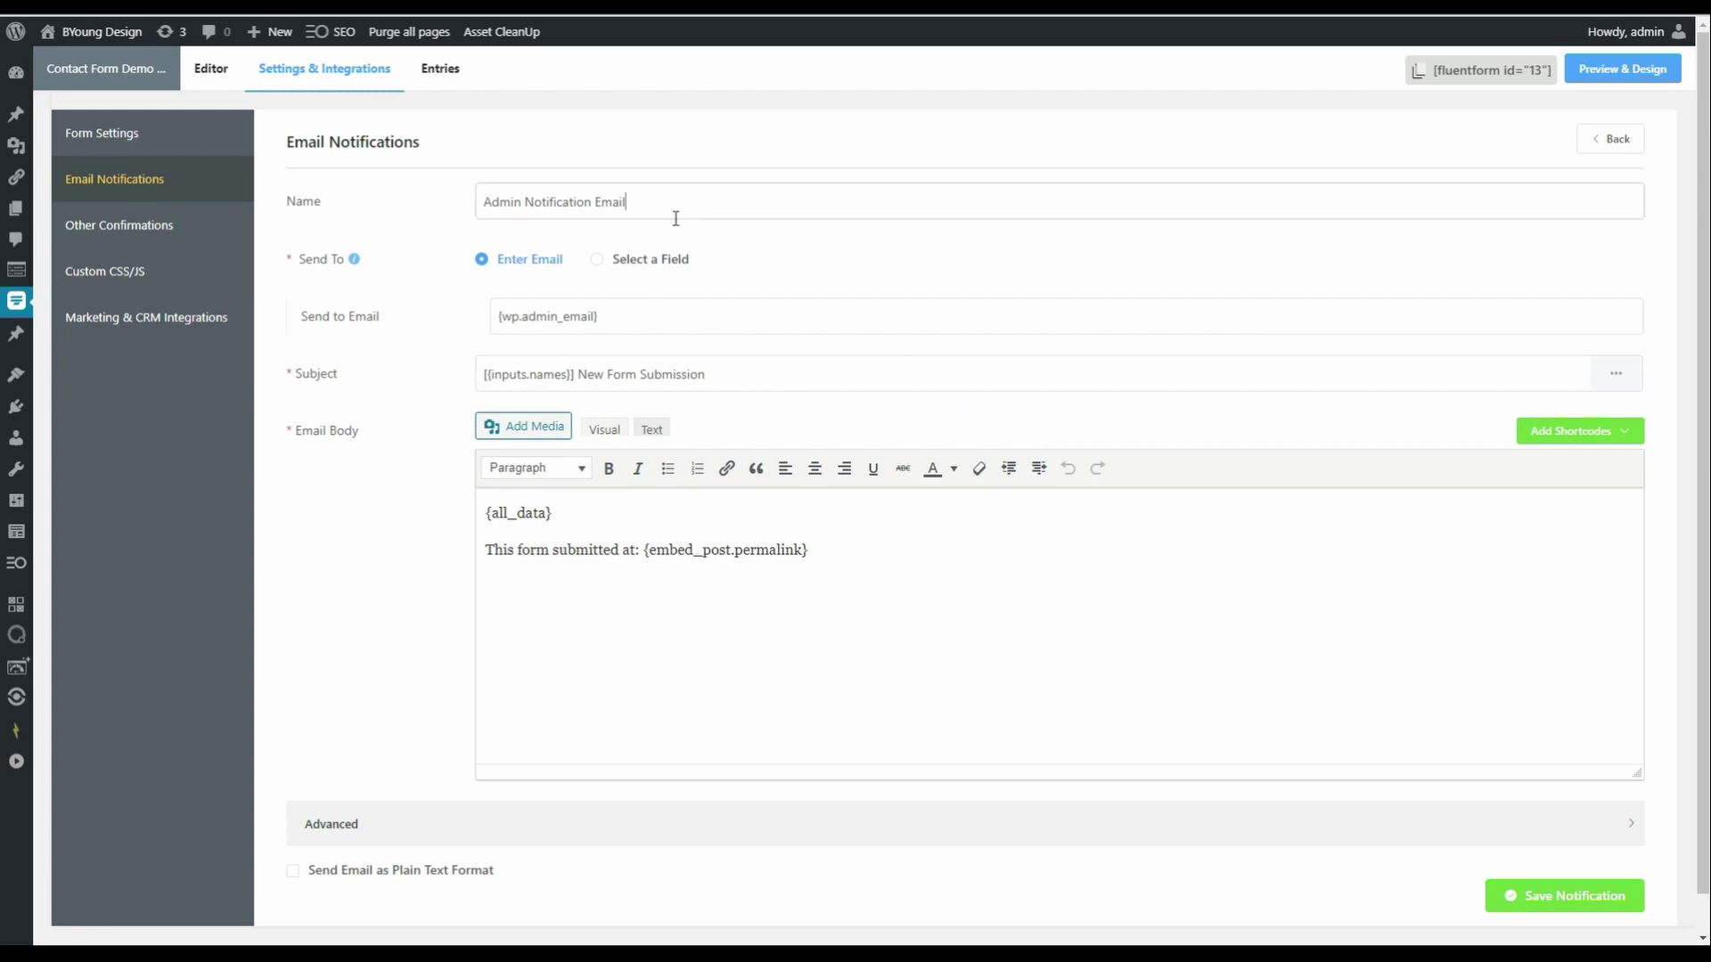
# - Change the admin notification's name to 'Choice 1 and Choice 2'
pyautogui.moveTo(630, 202); pyautogui.dragTo(478, 206)
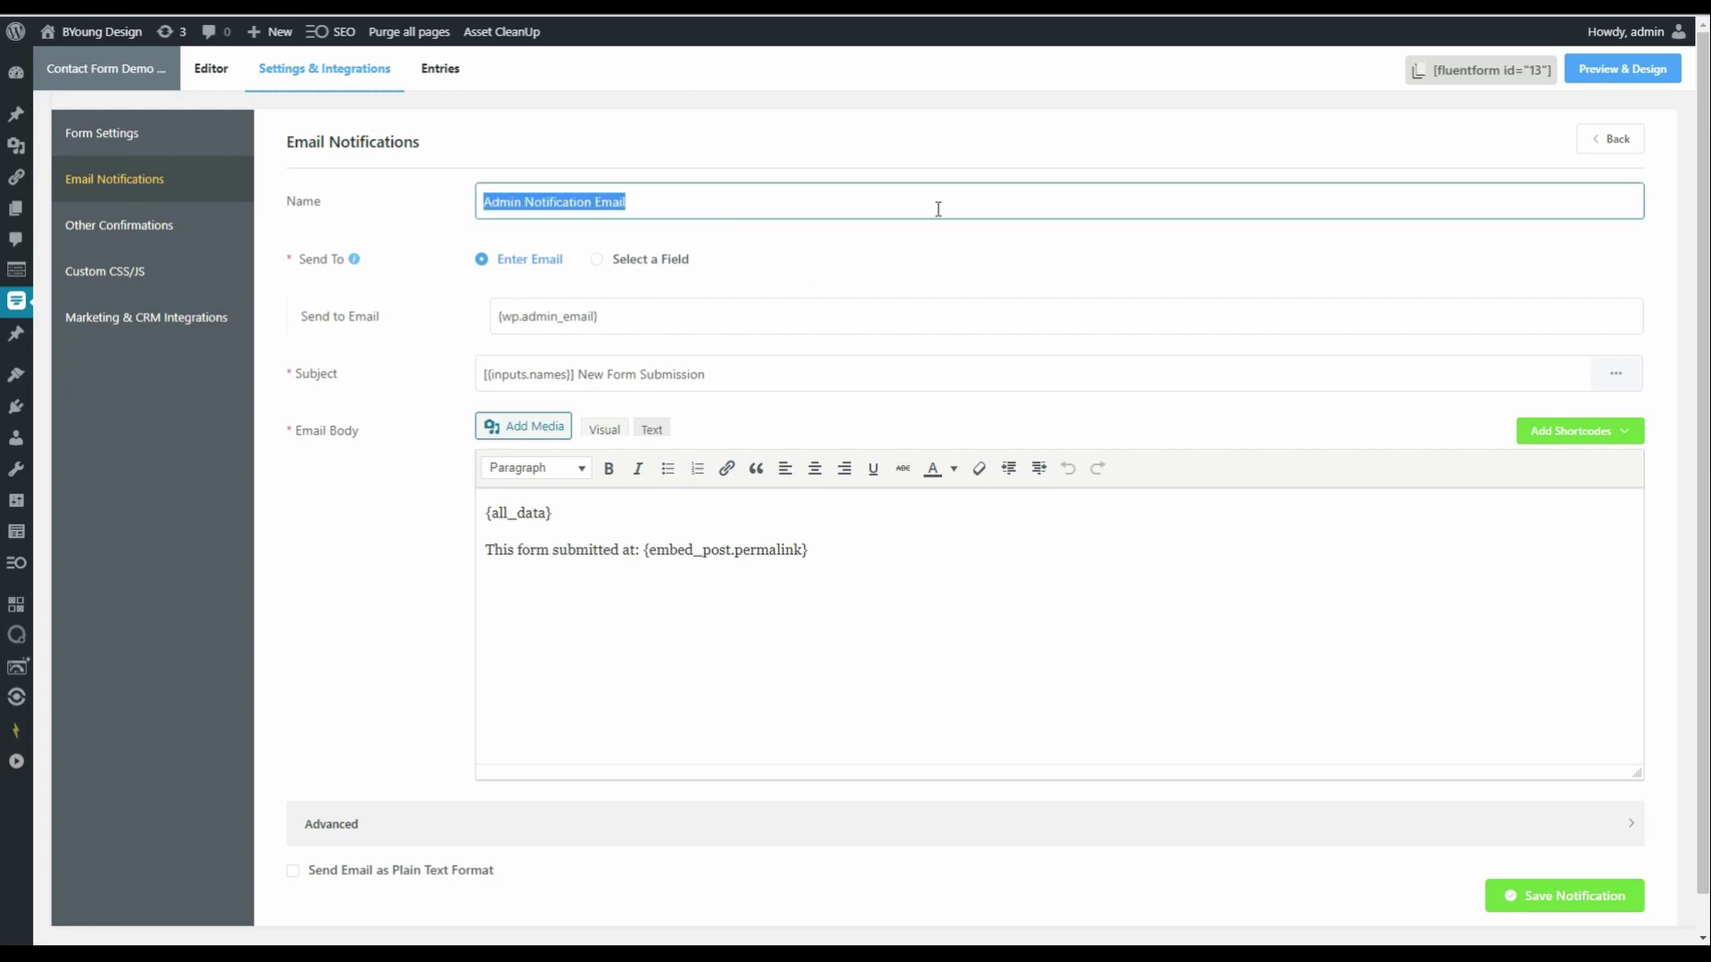
pyautogui.write('Choice 1 an')
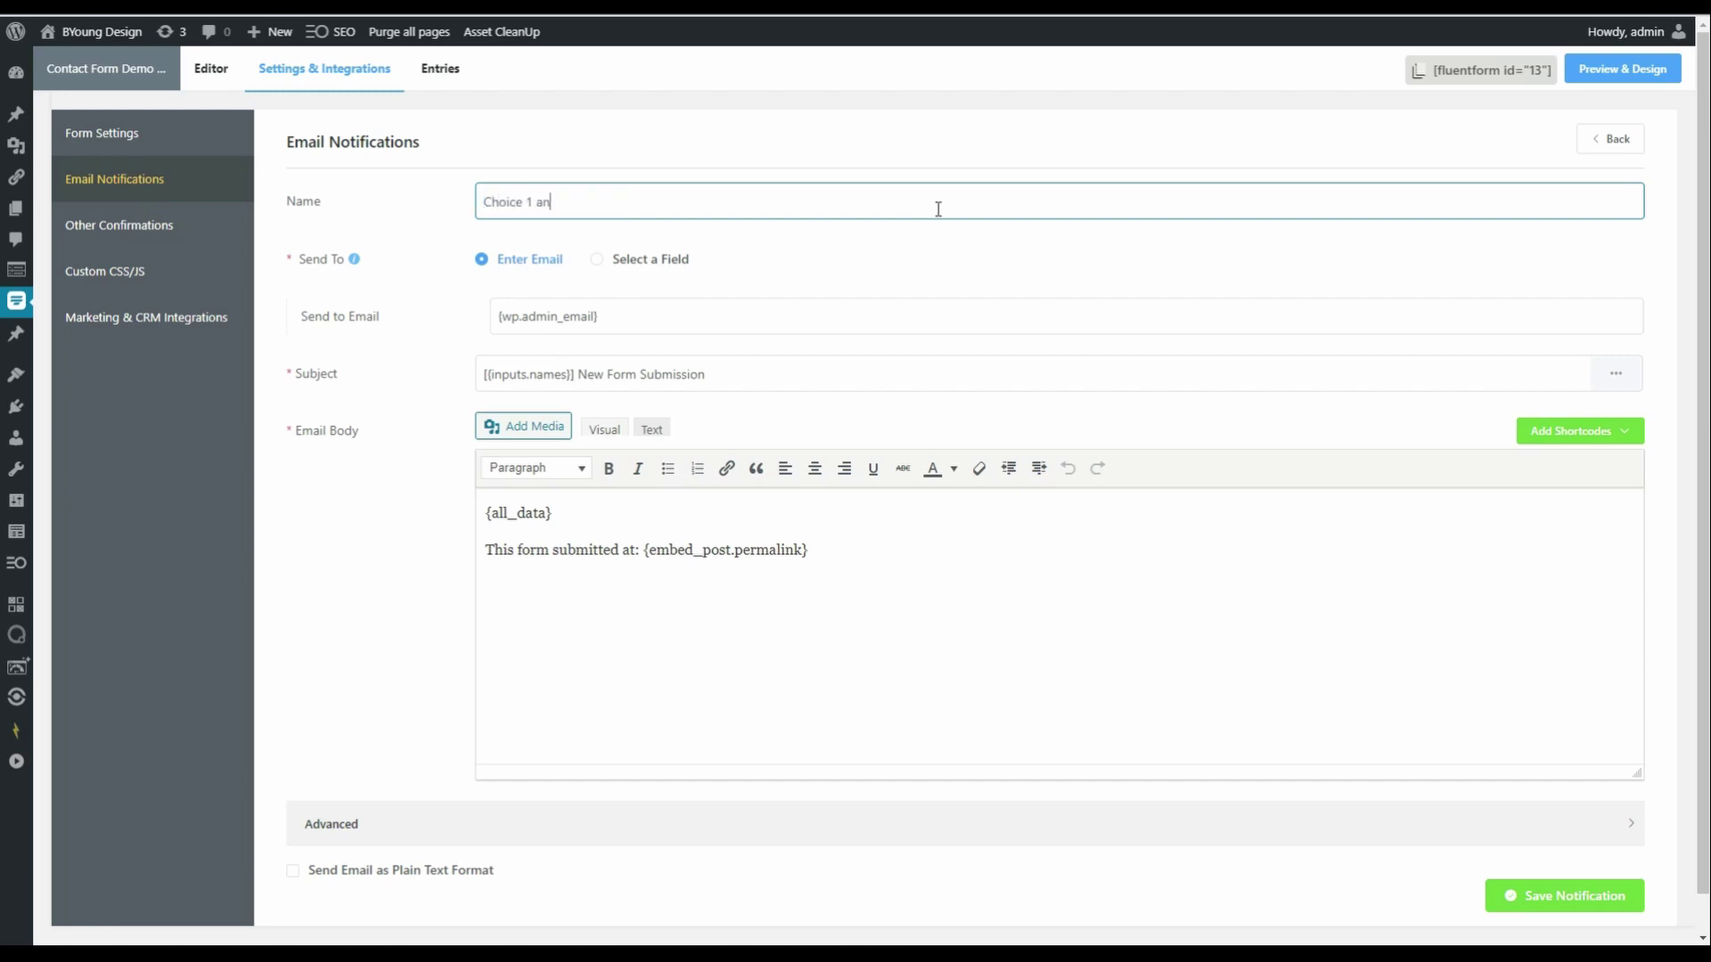
pyautogui.write('d Choice 2')
pyautogui.click(690, 327)
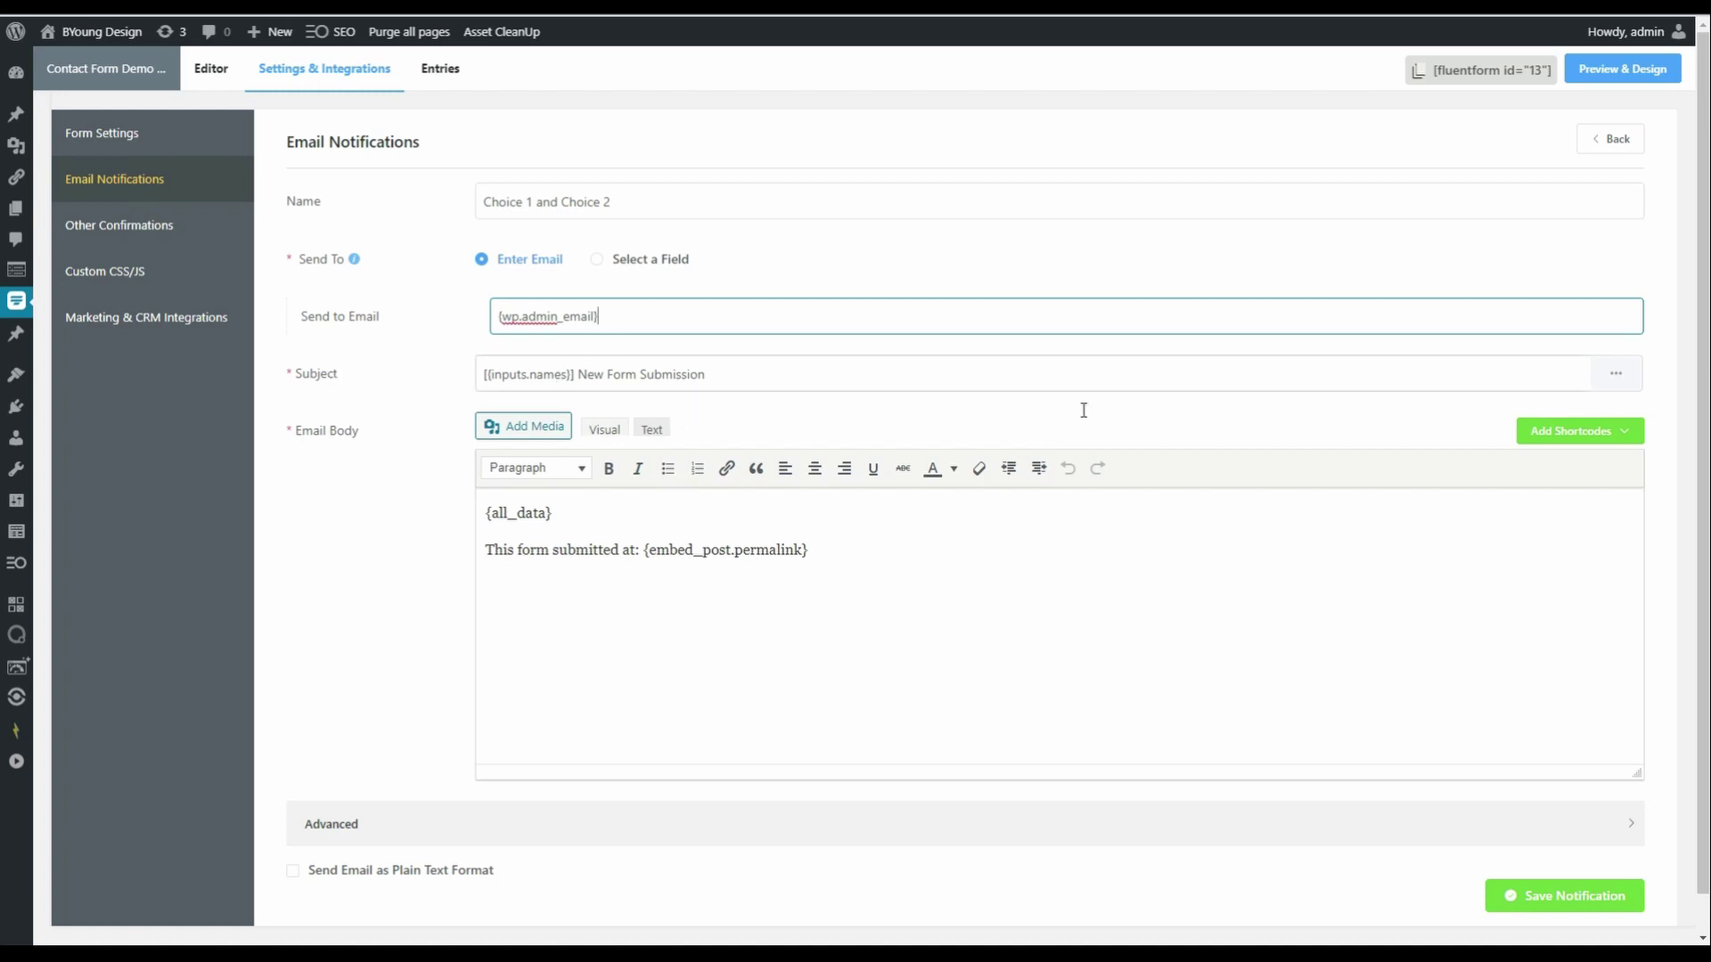
# - Set the subject to 'New Form Submission - {inputs.names} - {inputs.input_radio}'
pyautogui.click(1627, 383)
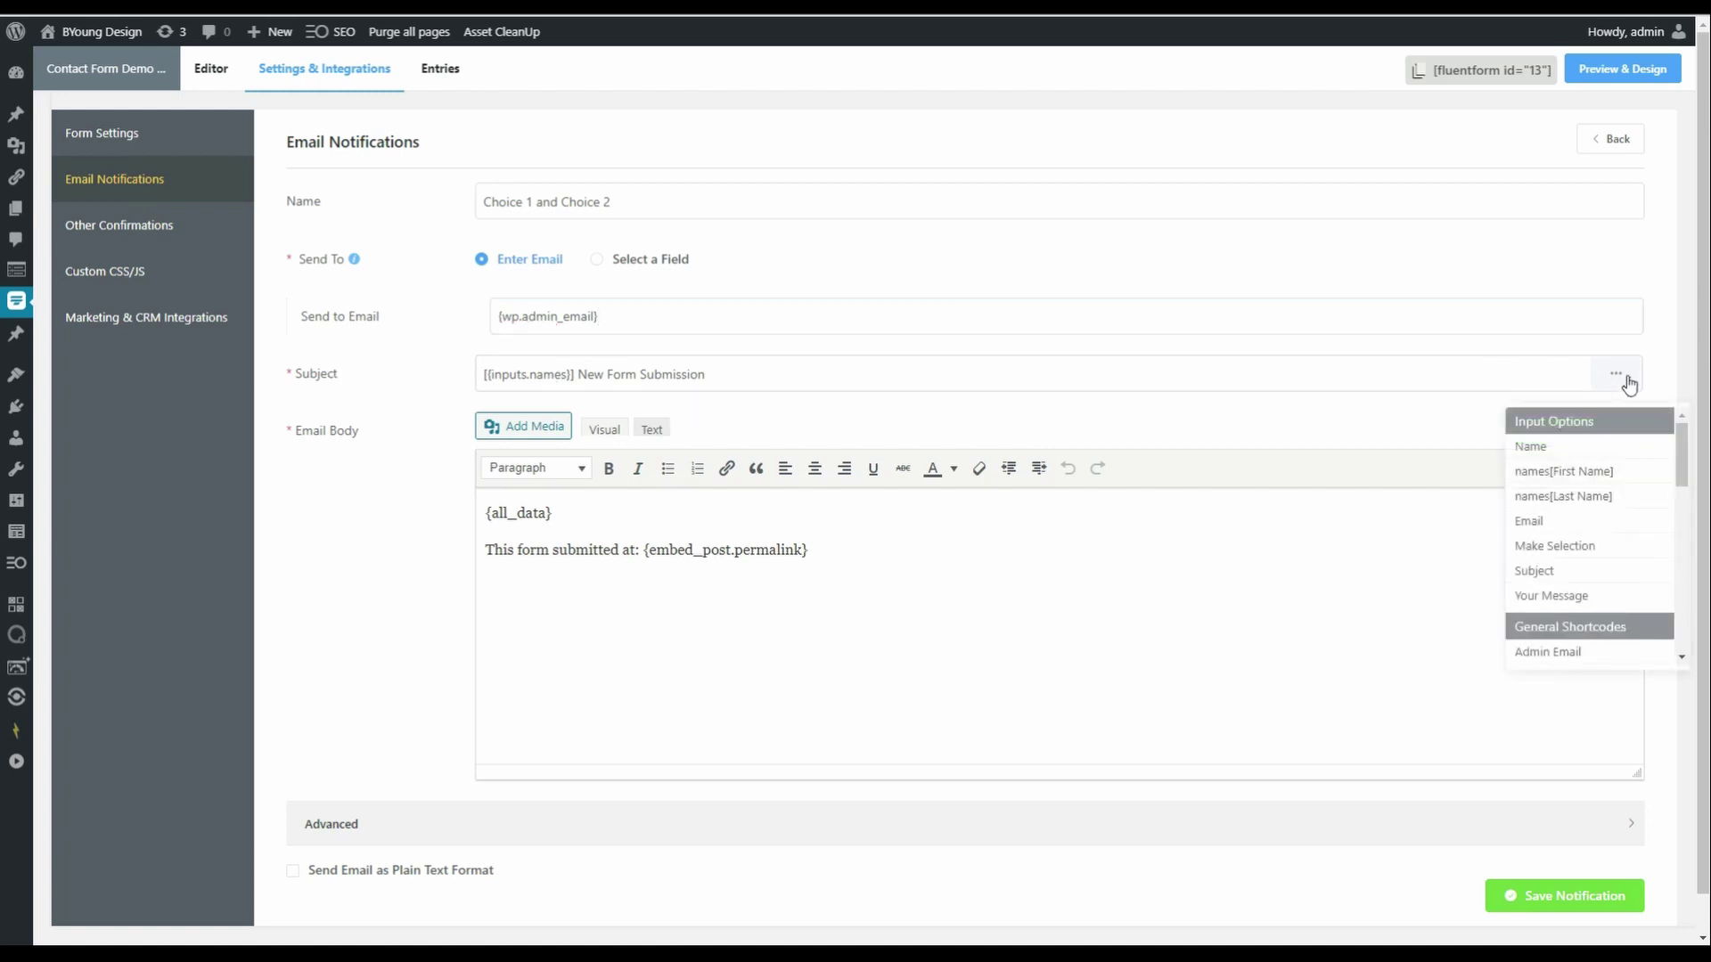
pyautogui.click(1623, 546)
pyautogui.moveTo(578, 374); pyautogui.dragTo(710, 368)
pyautogui.hotkey('ctrl', 'c')
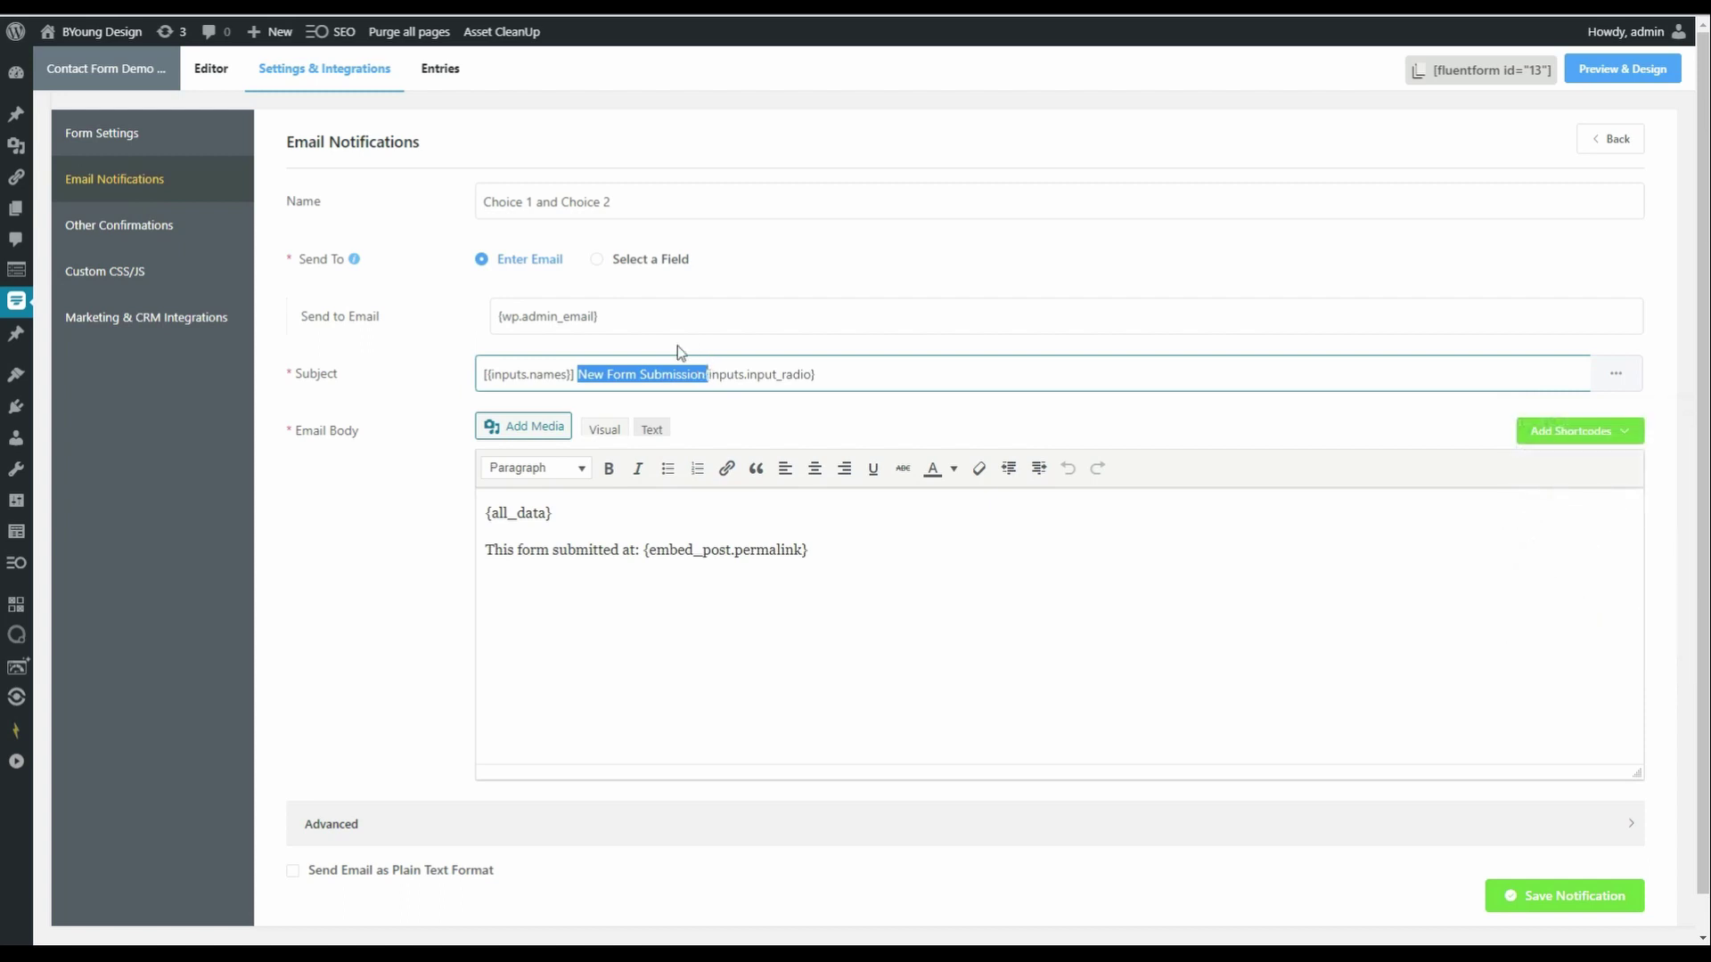
pyautogui.press('BackSpace')
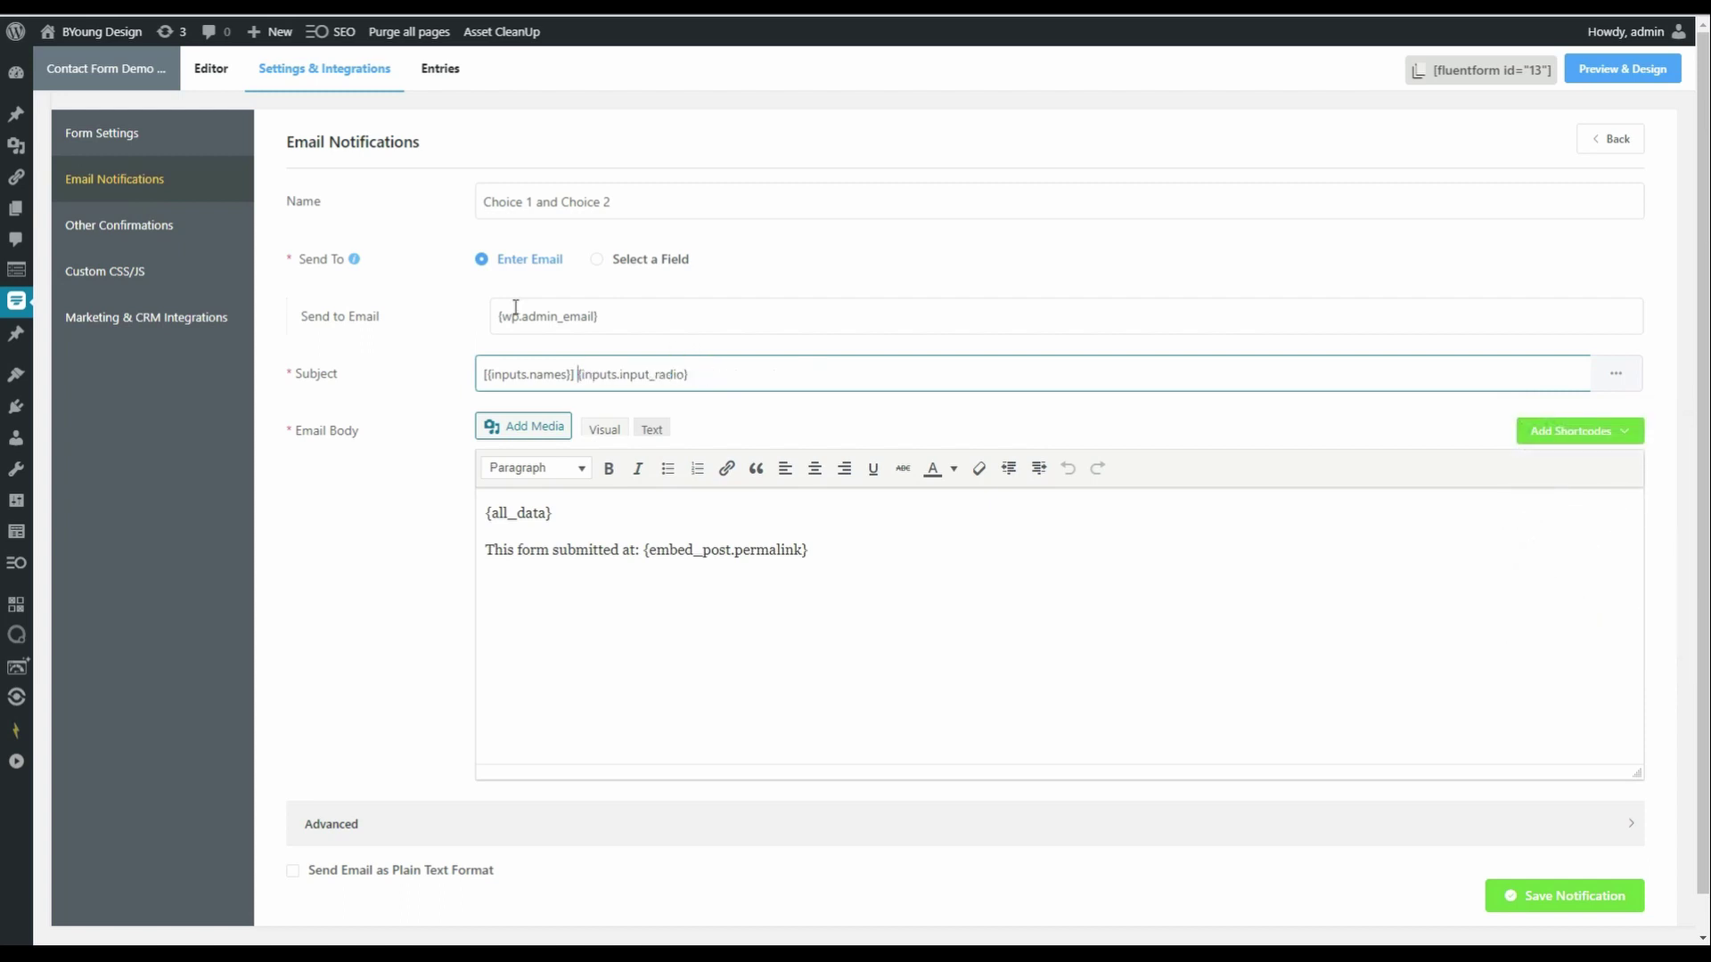
pyautogui.click(484, 375)
pyautogui.hotkey('ctrl', 'v')
pyautogui.write('-')
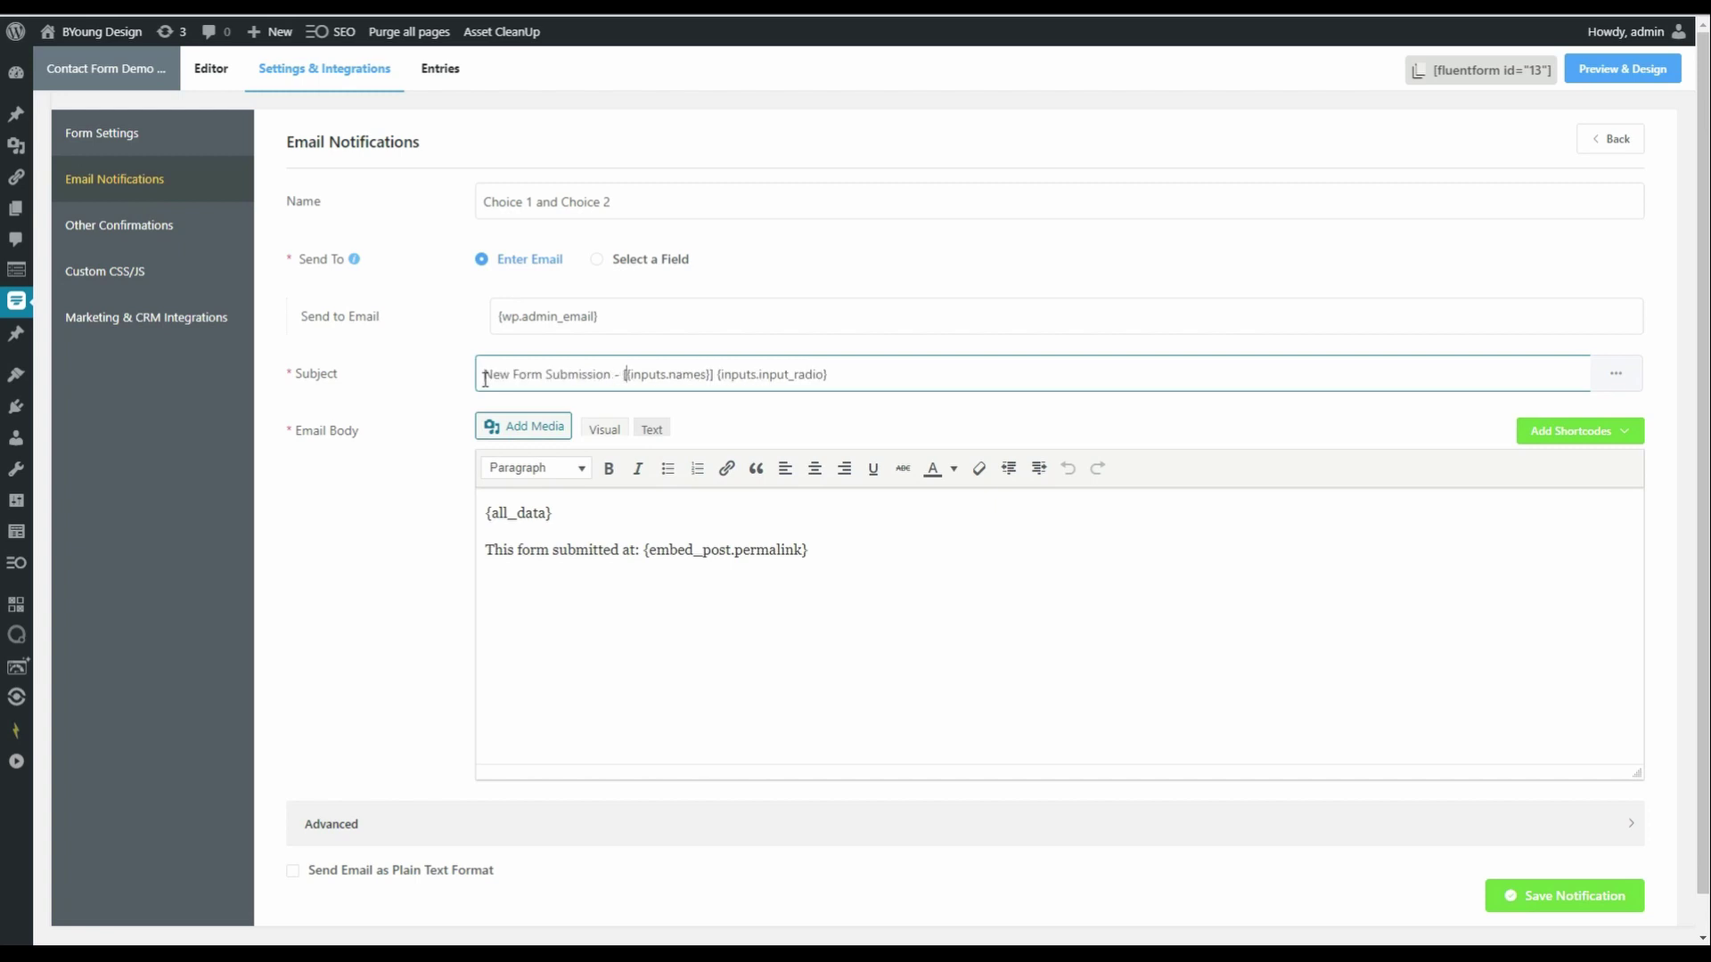
pyautogui.press('Delete')
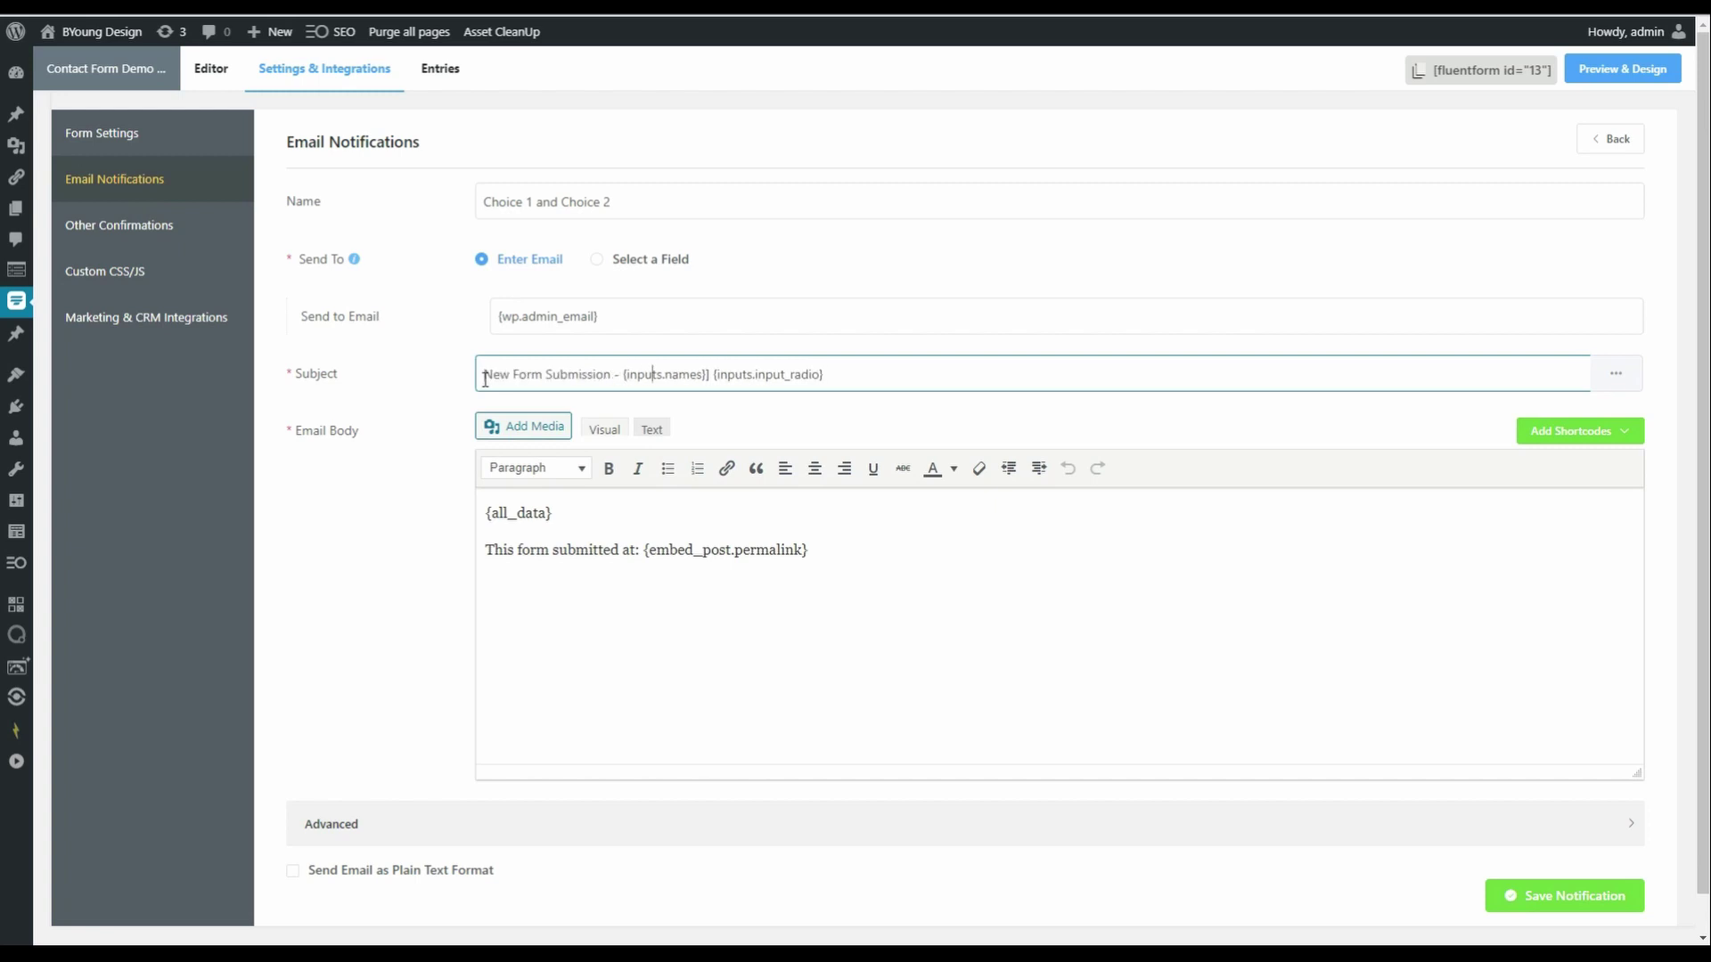
pyautogui.write('-')
pyautogui.click(851, 378)
# - Mark the permalink shortcode in the email body and set From Name to 'Company A'
pyautogui.scroll(-1, 855, 530)
pyautogui.moveTo(490, 474); pyautogui.dragTo(591, 463)
pyautogui.moveTo(696, 510); pyautogui.dragTo(807, 510)
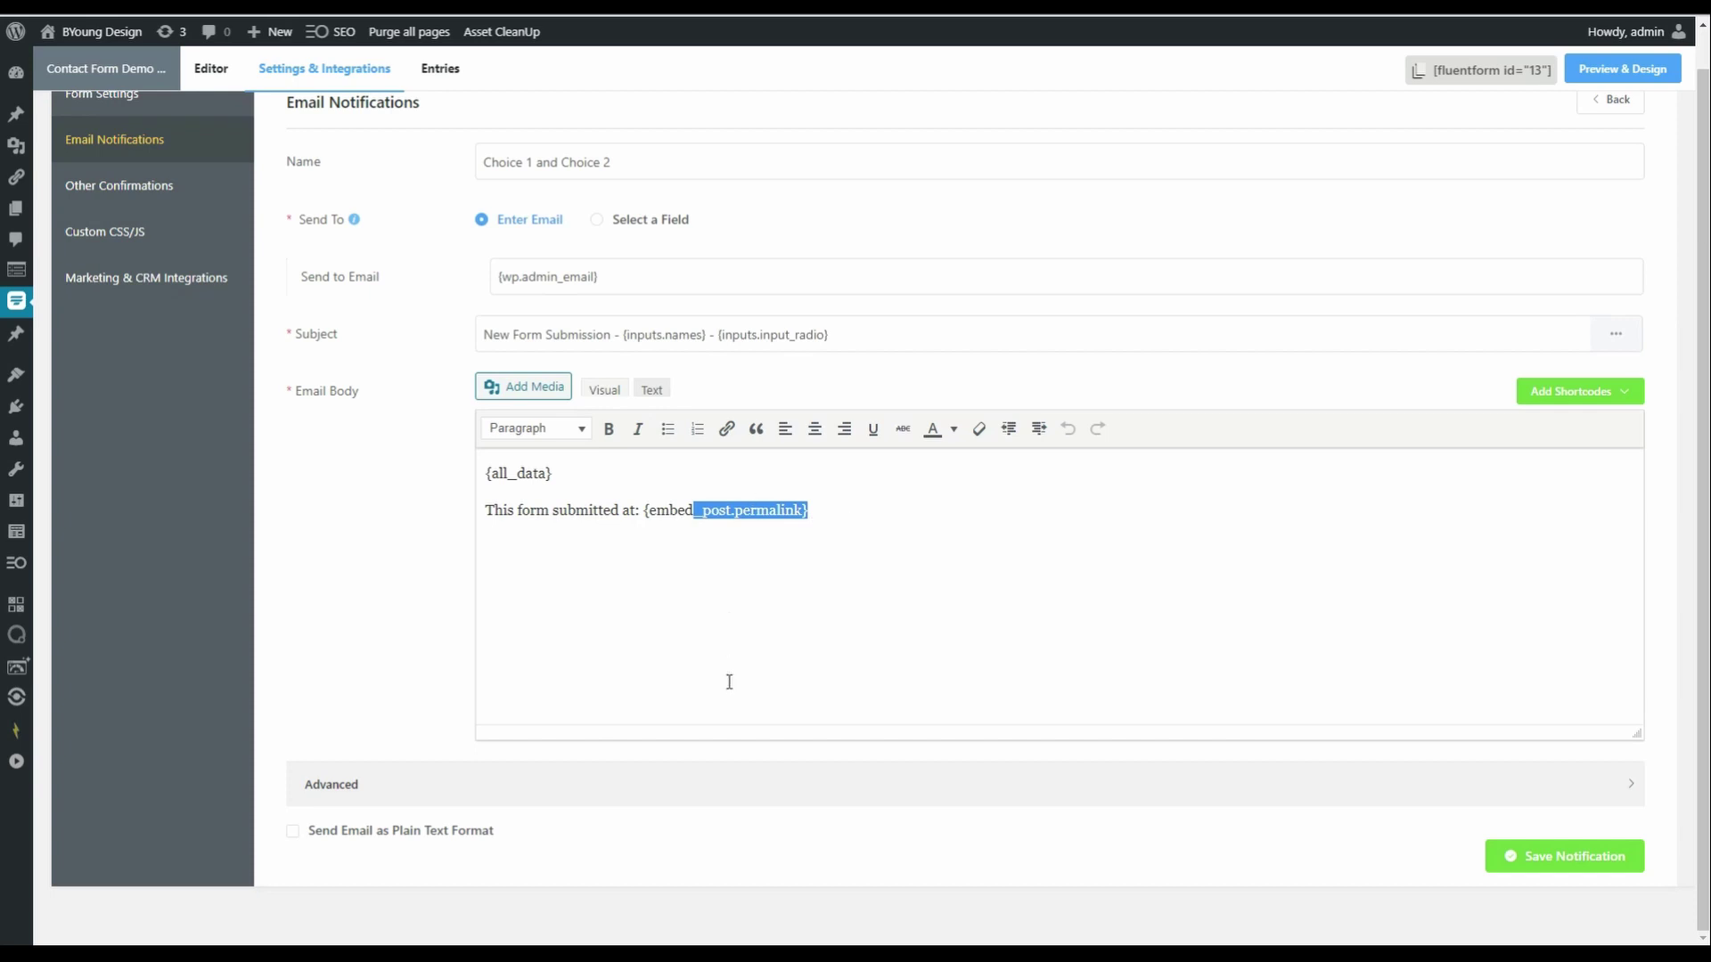
pyautogui.click(370, 788)
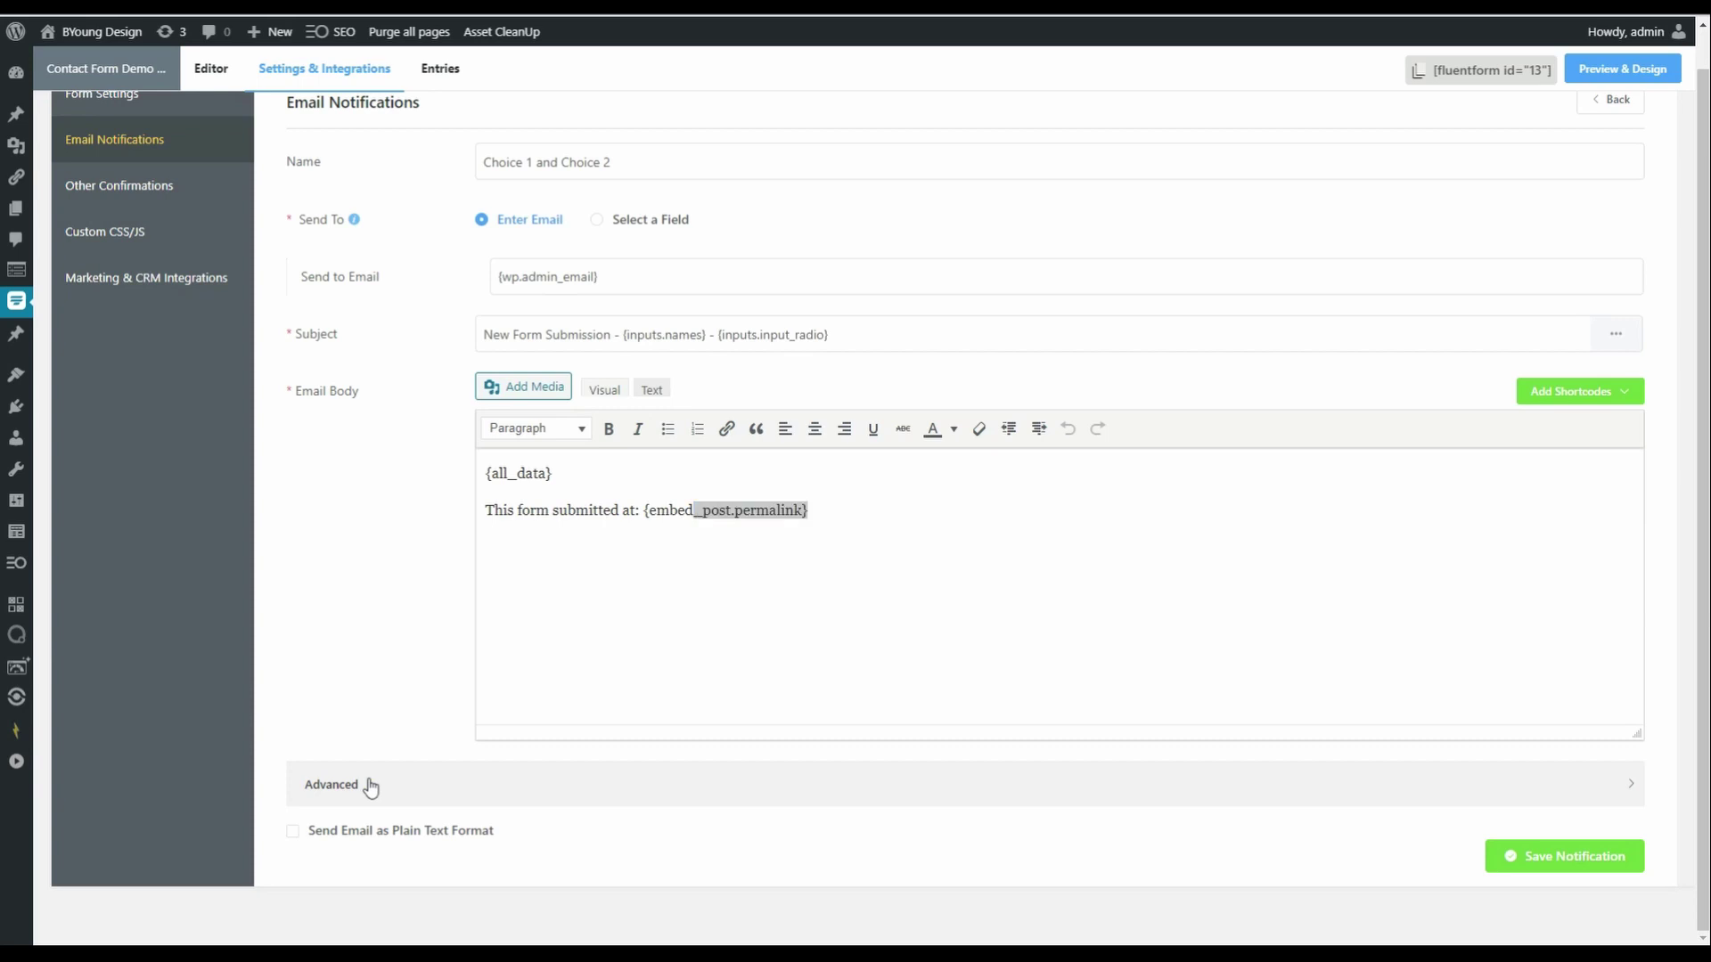
pyautogui.scroll(-3, 350, 639)
pyautogui.scroll(-1, 350, 640)
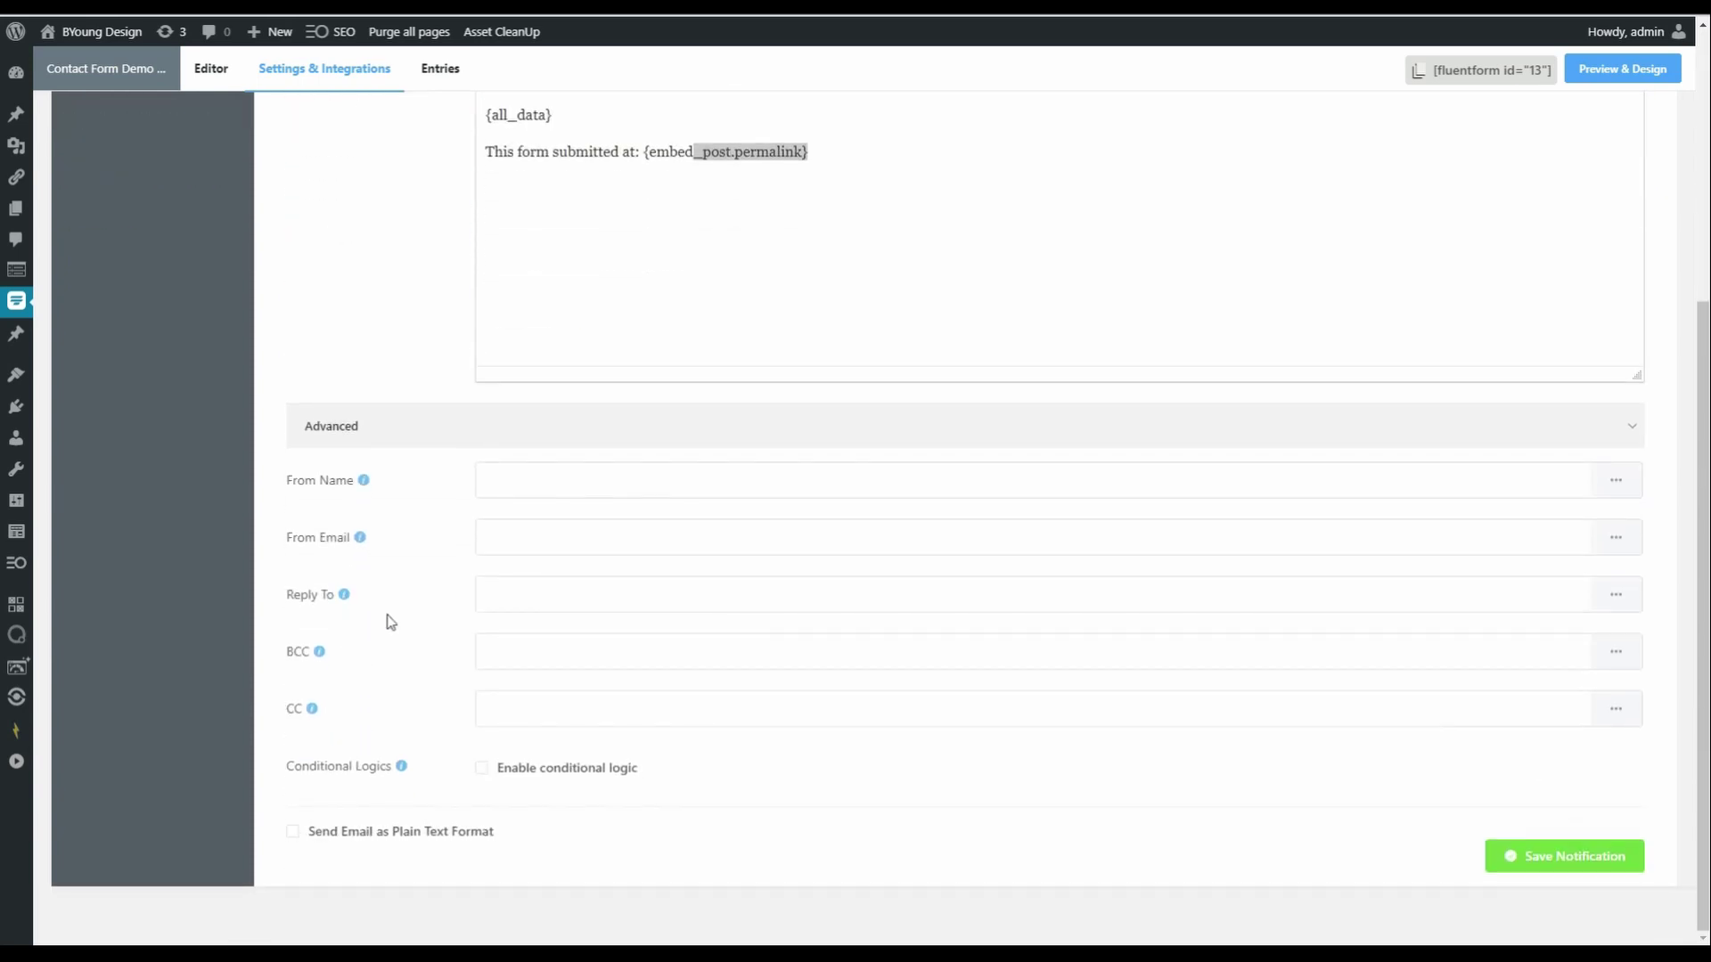
pyautogui.click(535, 479)
pyautogui.write('Company A')
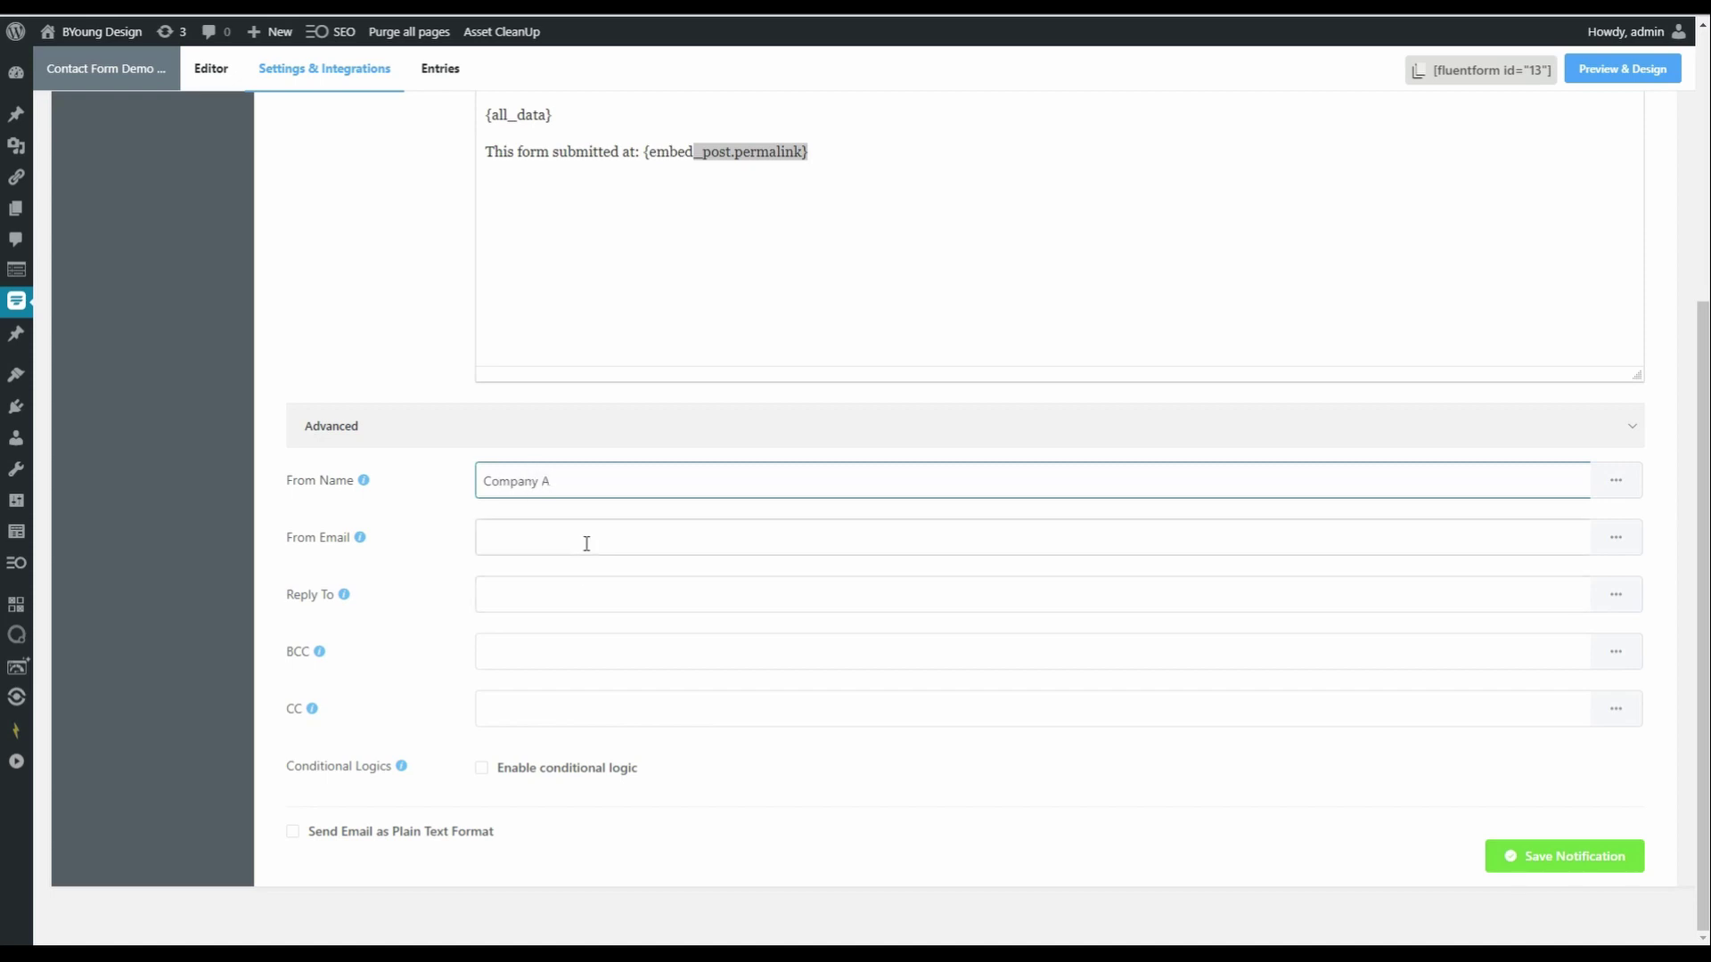
# - Set From Email to {admin_email} and Reply To to {inputs.email} from the shortcode lists
pyautogui.click(585, 542)
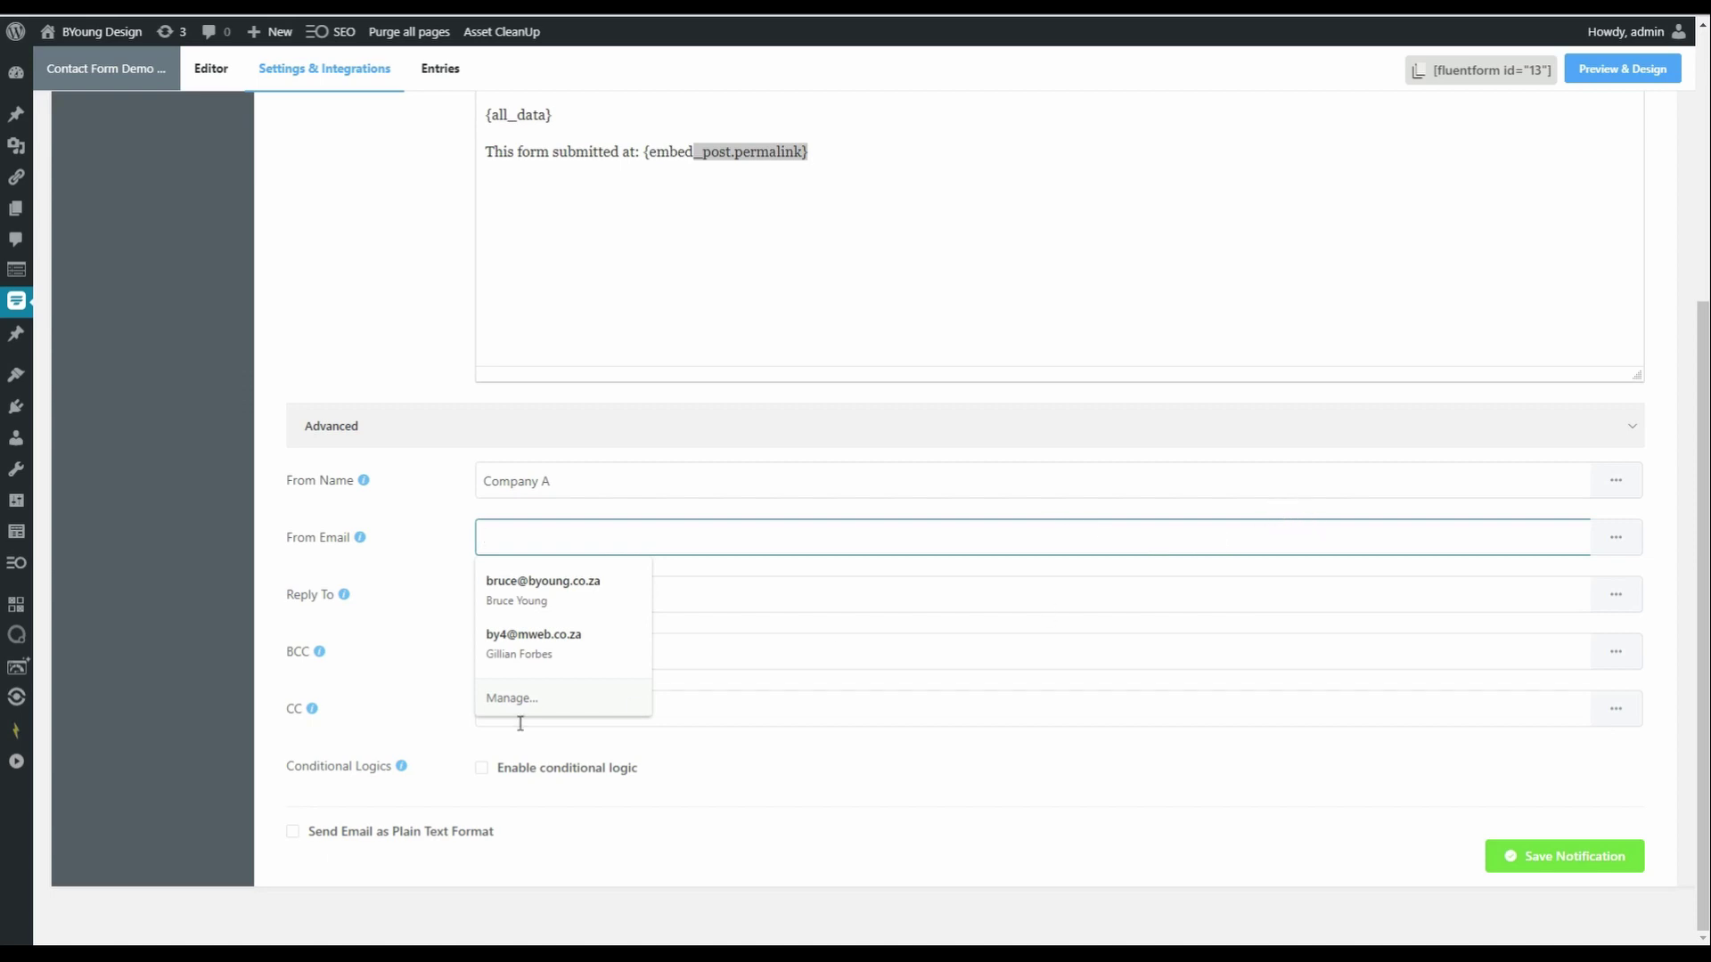
pyautogui.click(1612, 538)
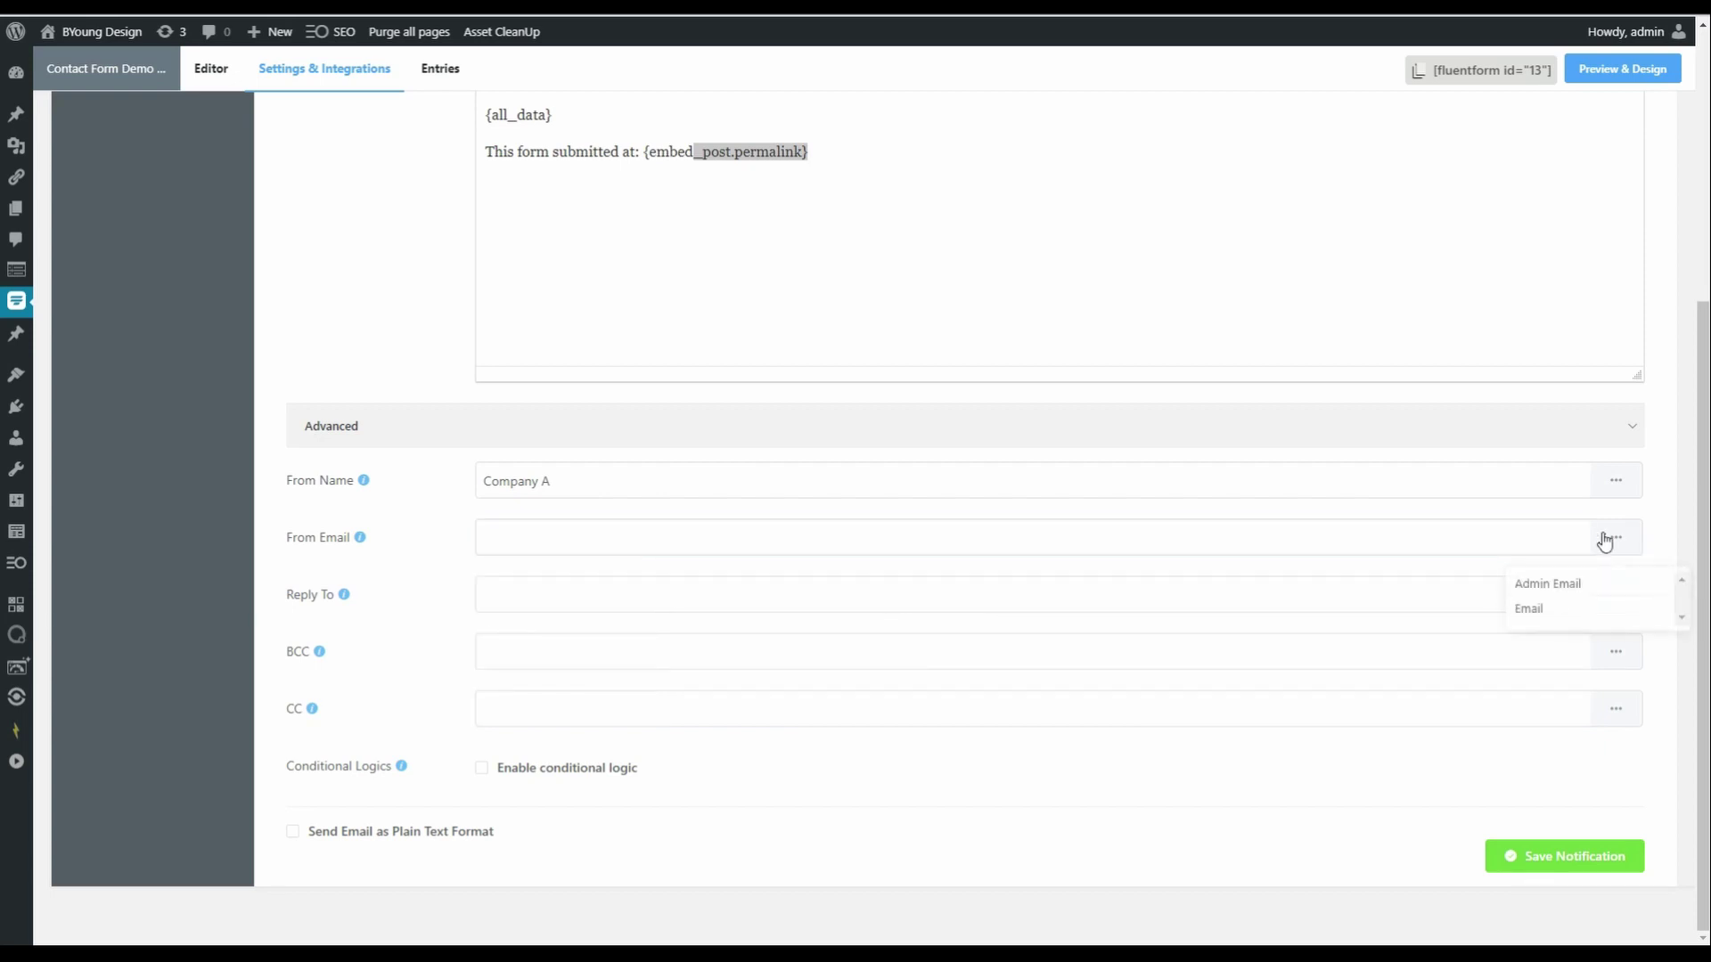
pyautogui.click(1549, 584)
pyautogui.click(1434, 590)
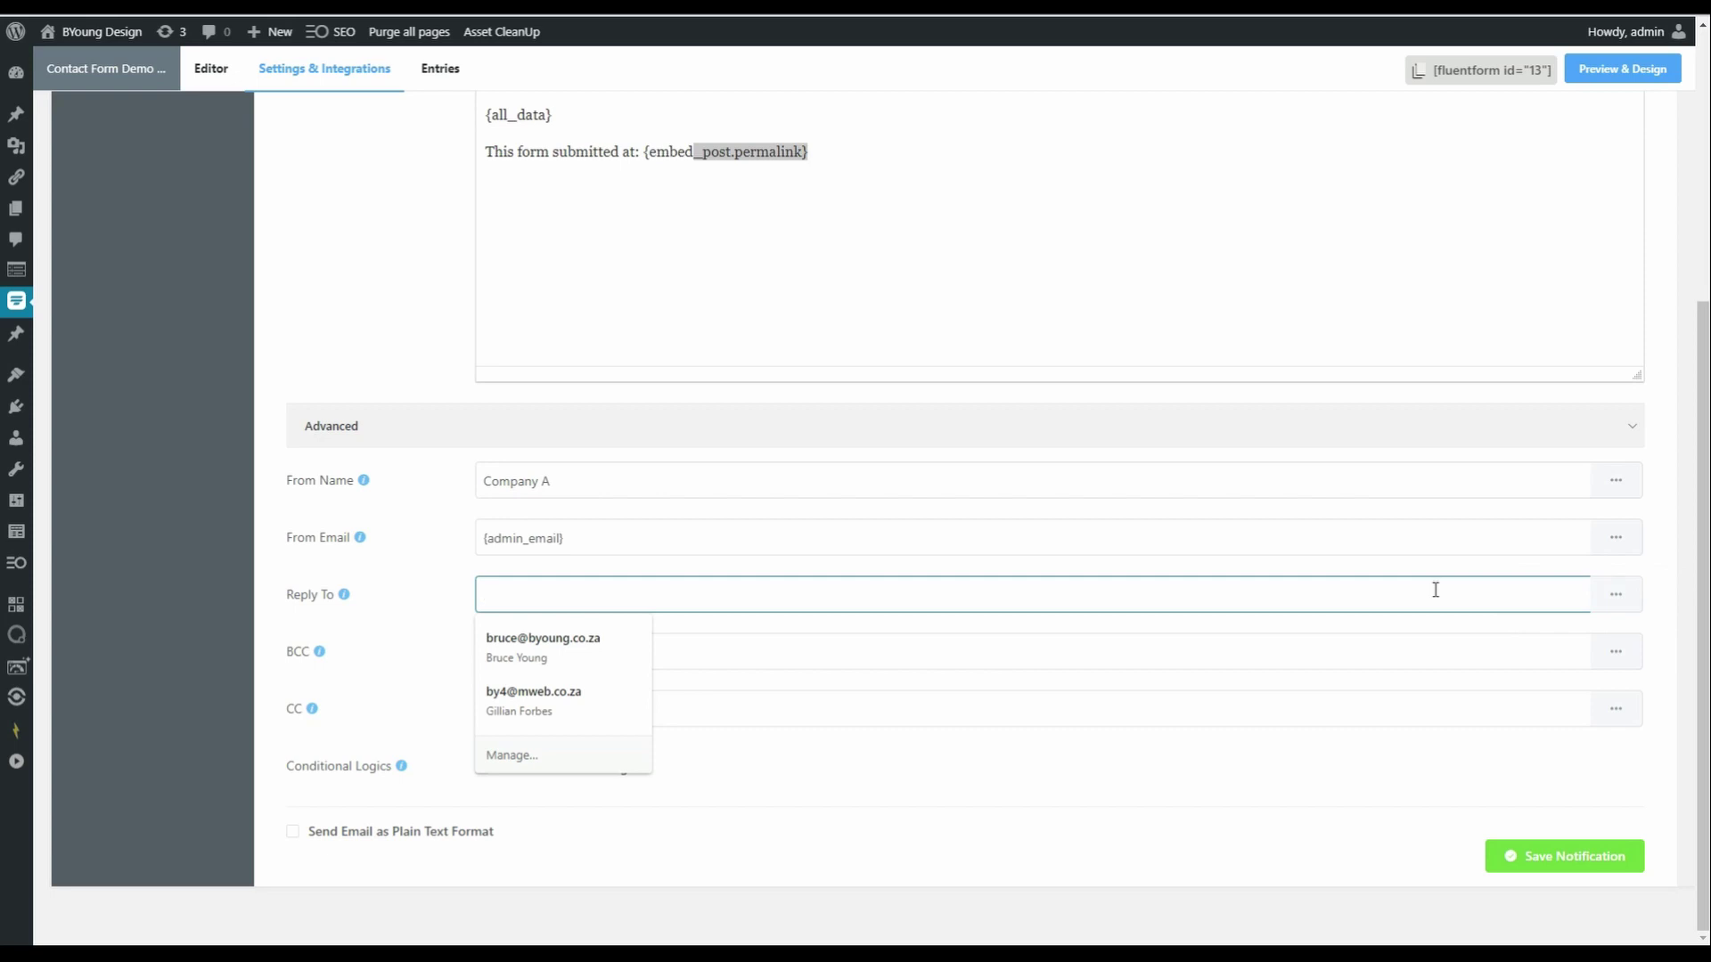
pyautogui.click(1615, 594)
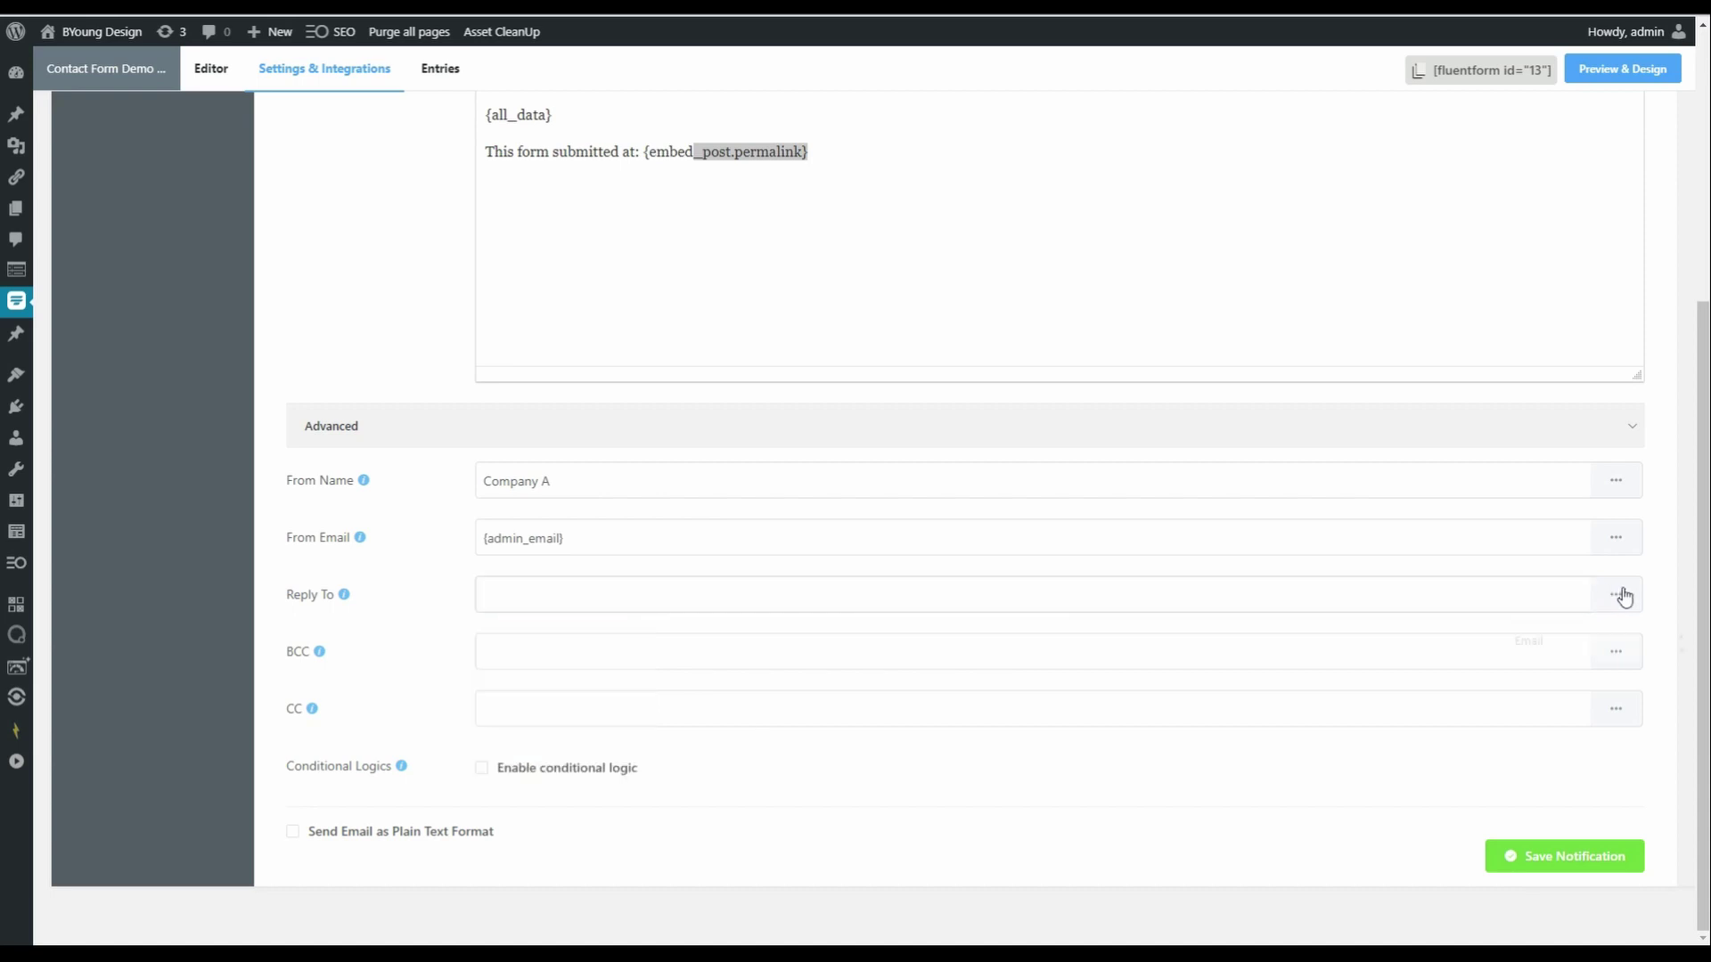
pyautogui.click(1548, 640)
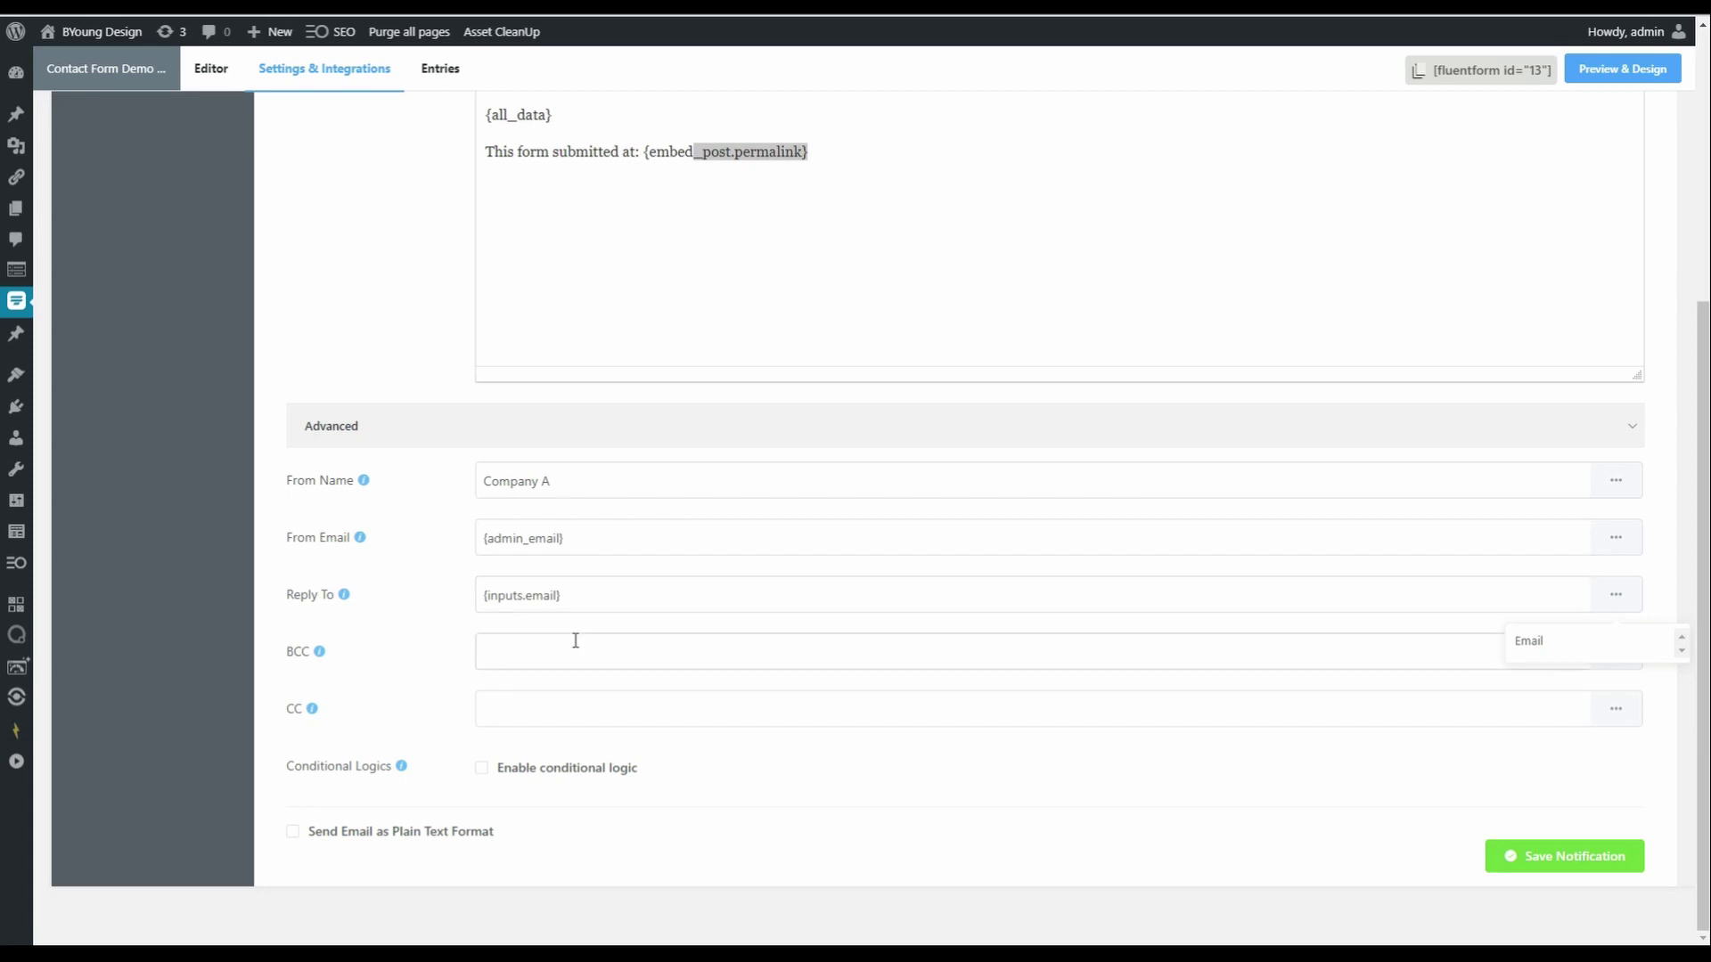
# - Enable conditional logic matching any condition, with Make Selection equal to Choice 1
pyautogui.click(482, 768)
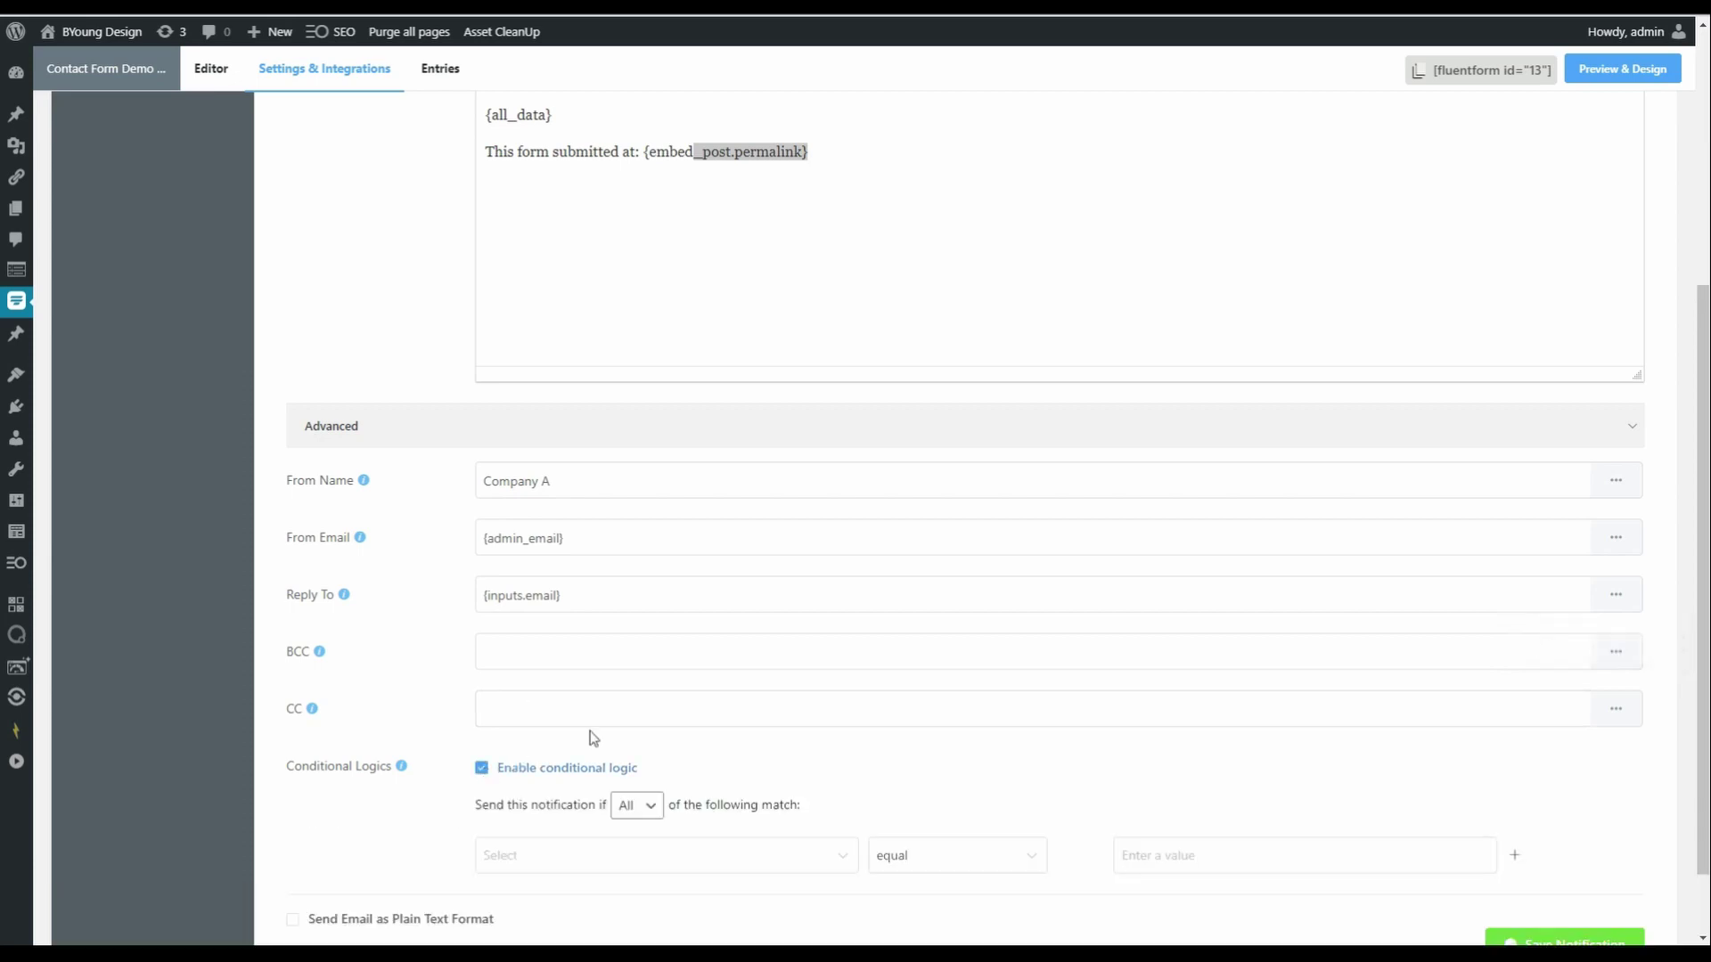
pyautogui.scroll(-1, 739, 731)
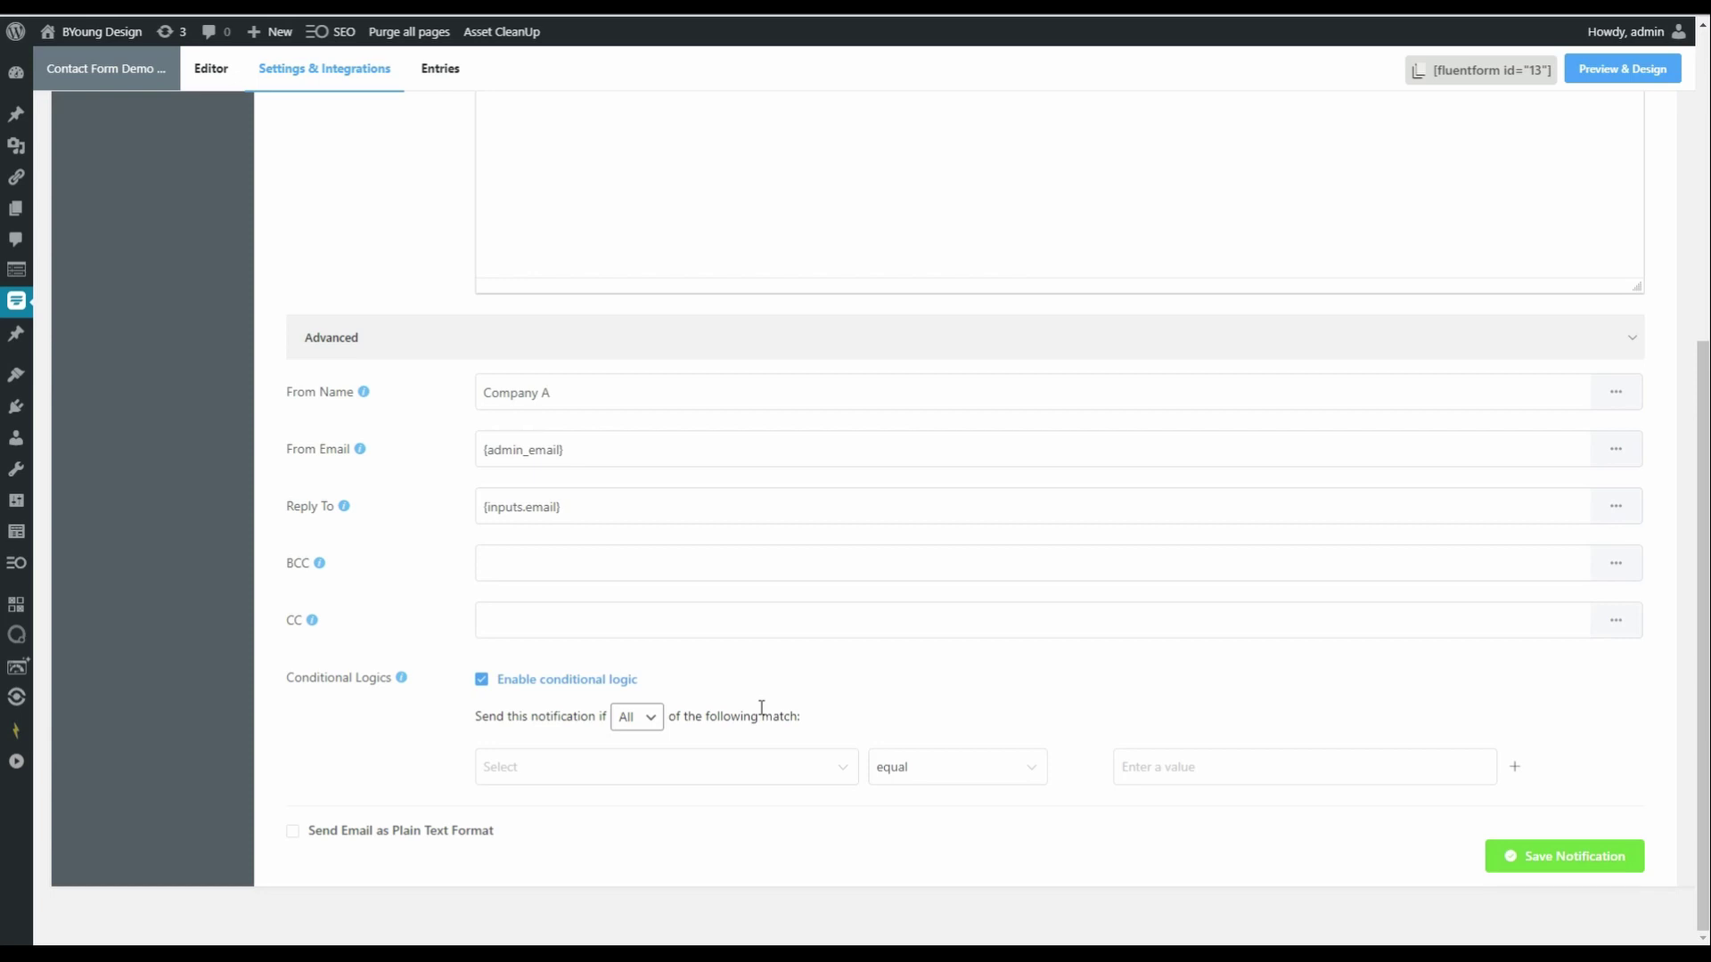
pyautogui.click(645, 726)
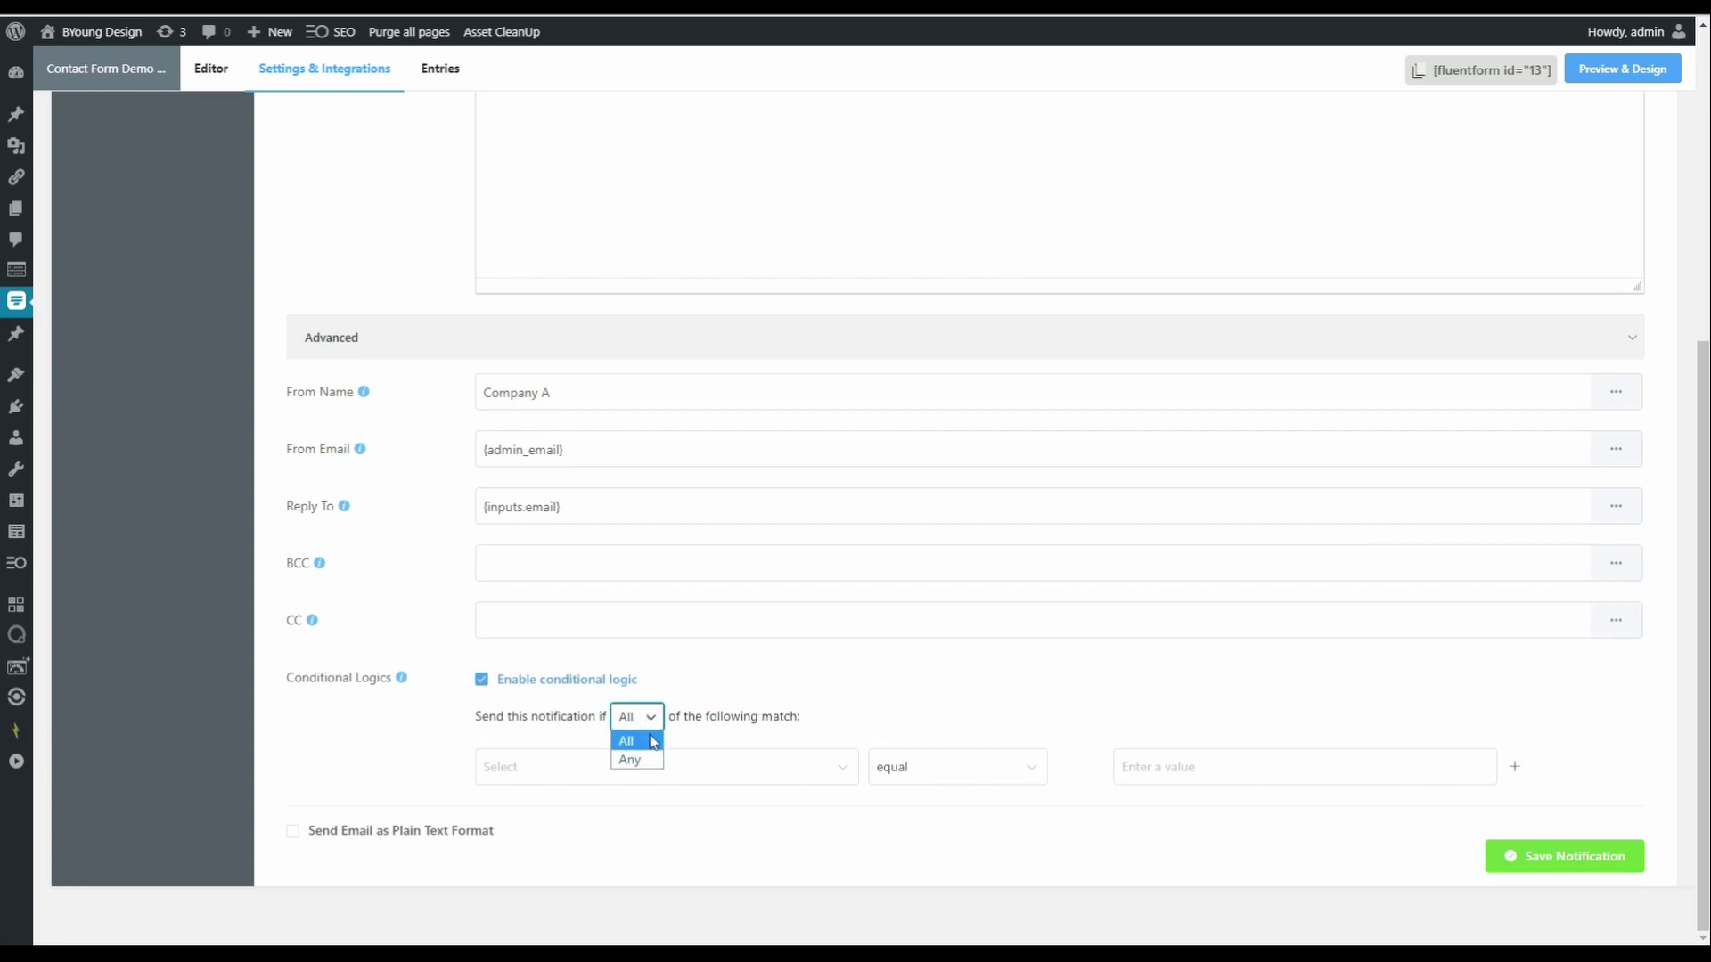
pyautogui.click(645, 760)
pyautogui.click(811, 783)
pyautogui.click(558, 602)
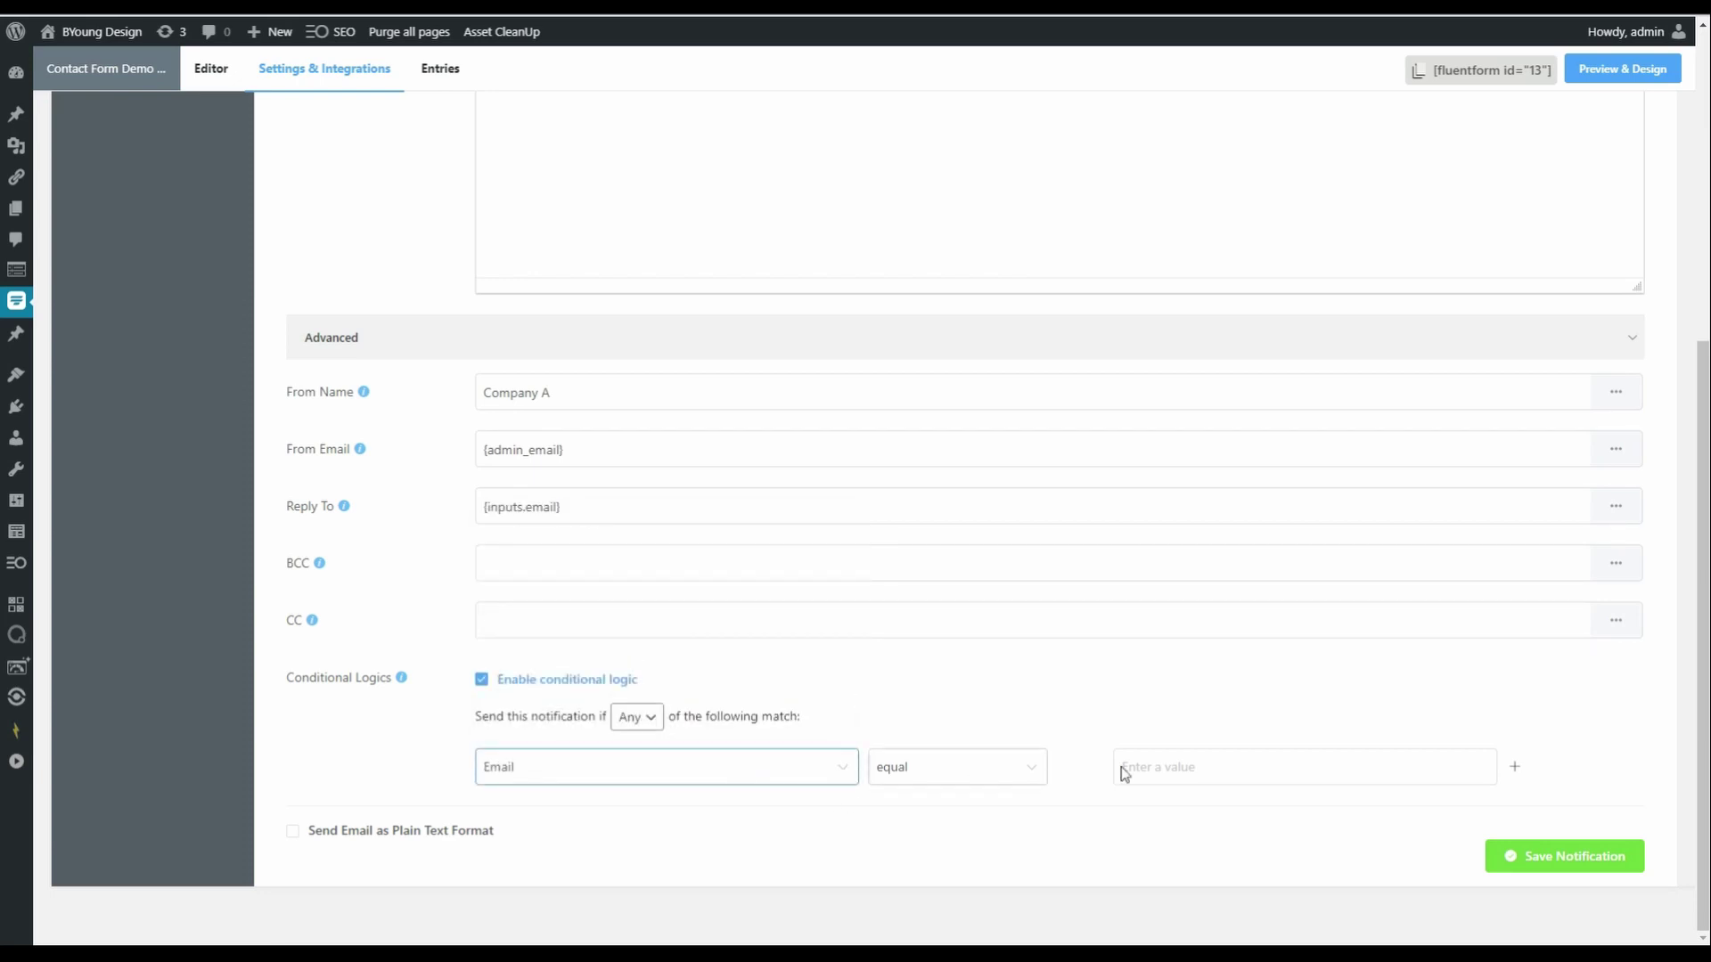
pyautogui.click(1219, 762)
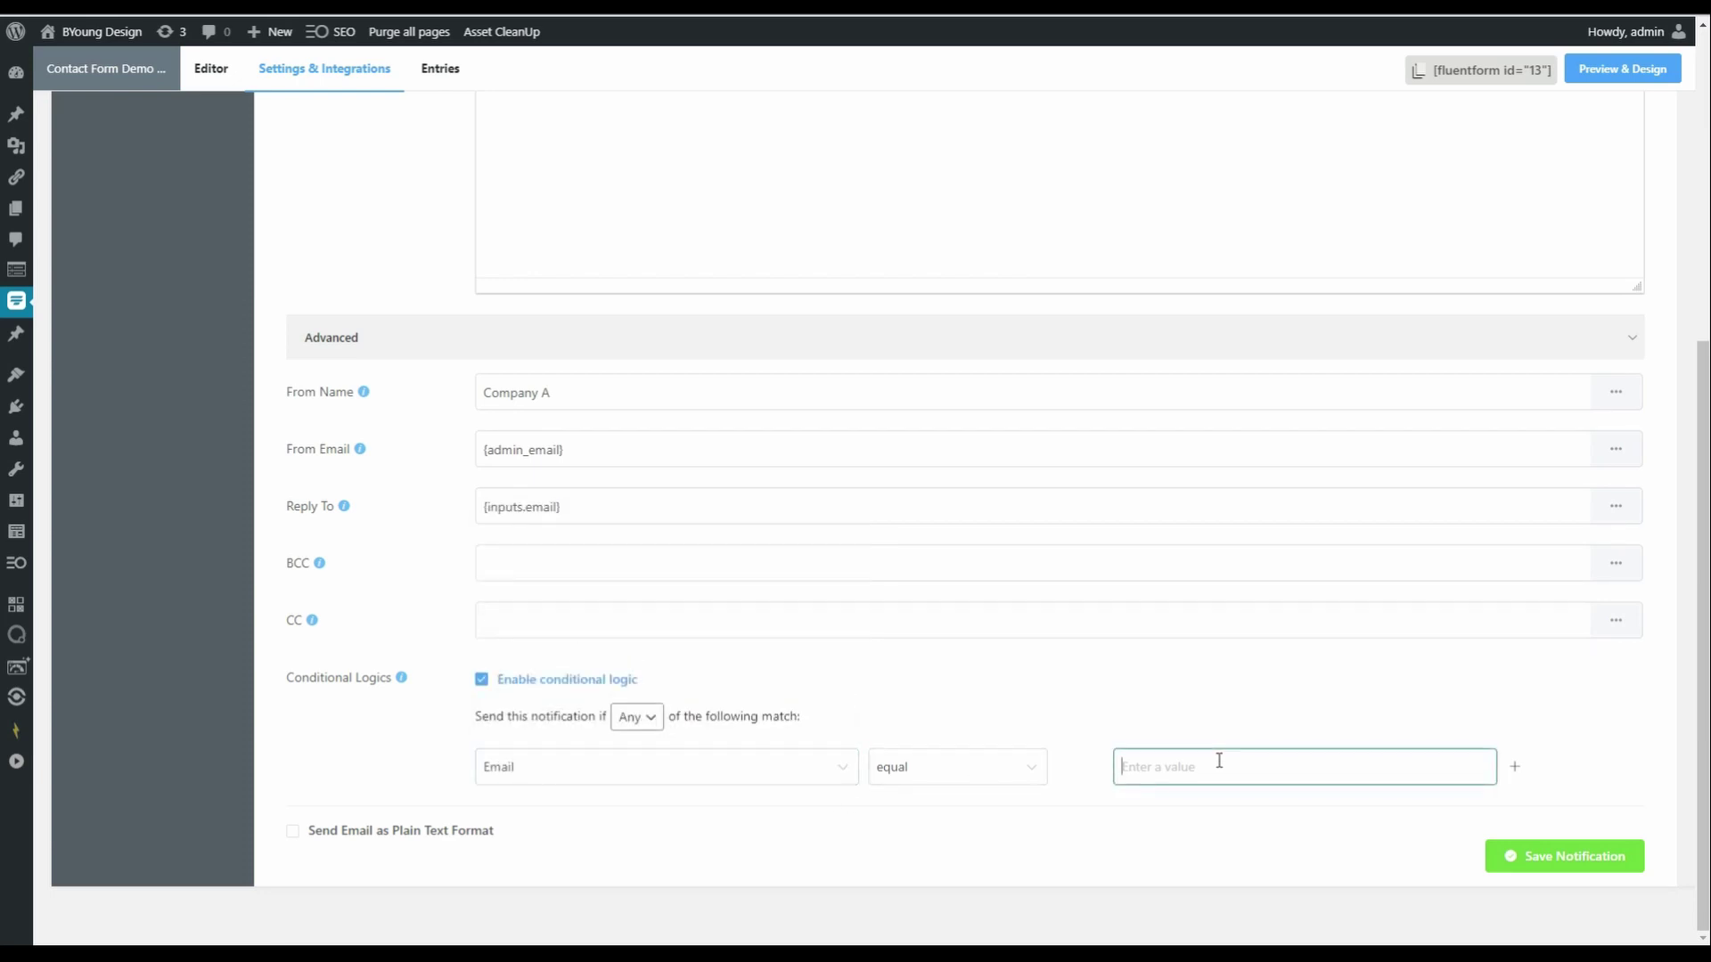
pyautogui.click(954, 777)
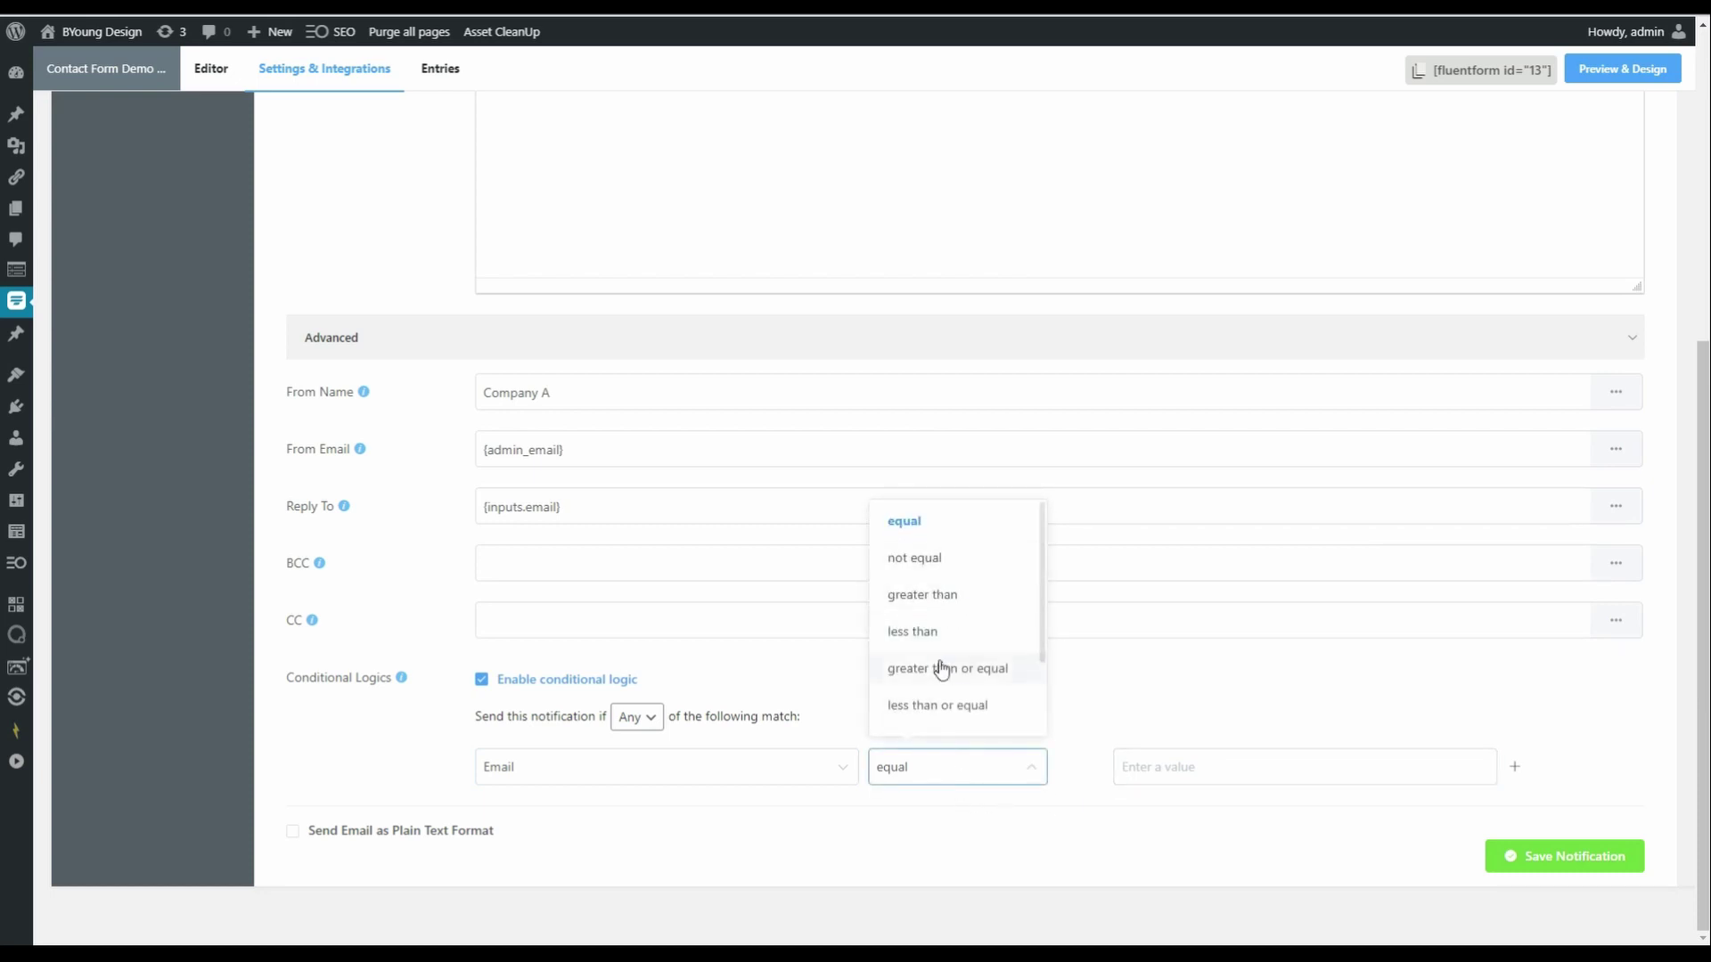
pyautogui.click(708, 770)
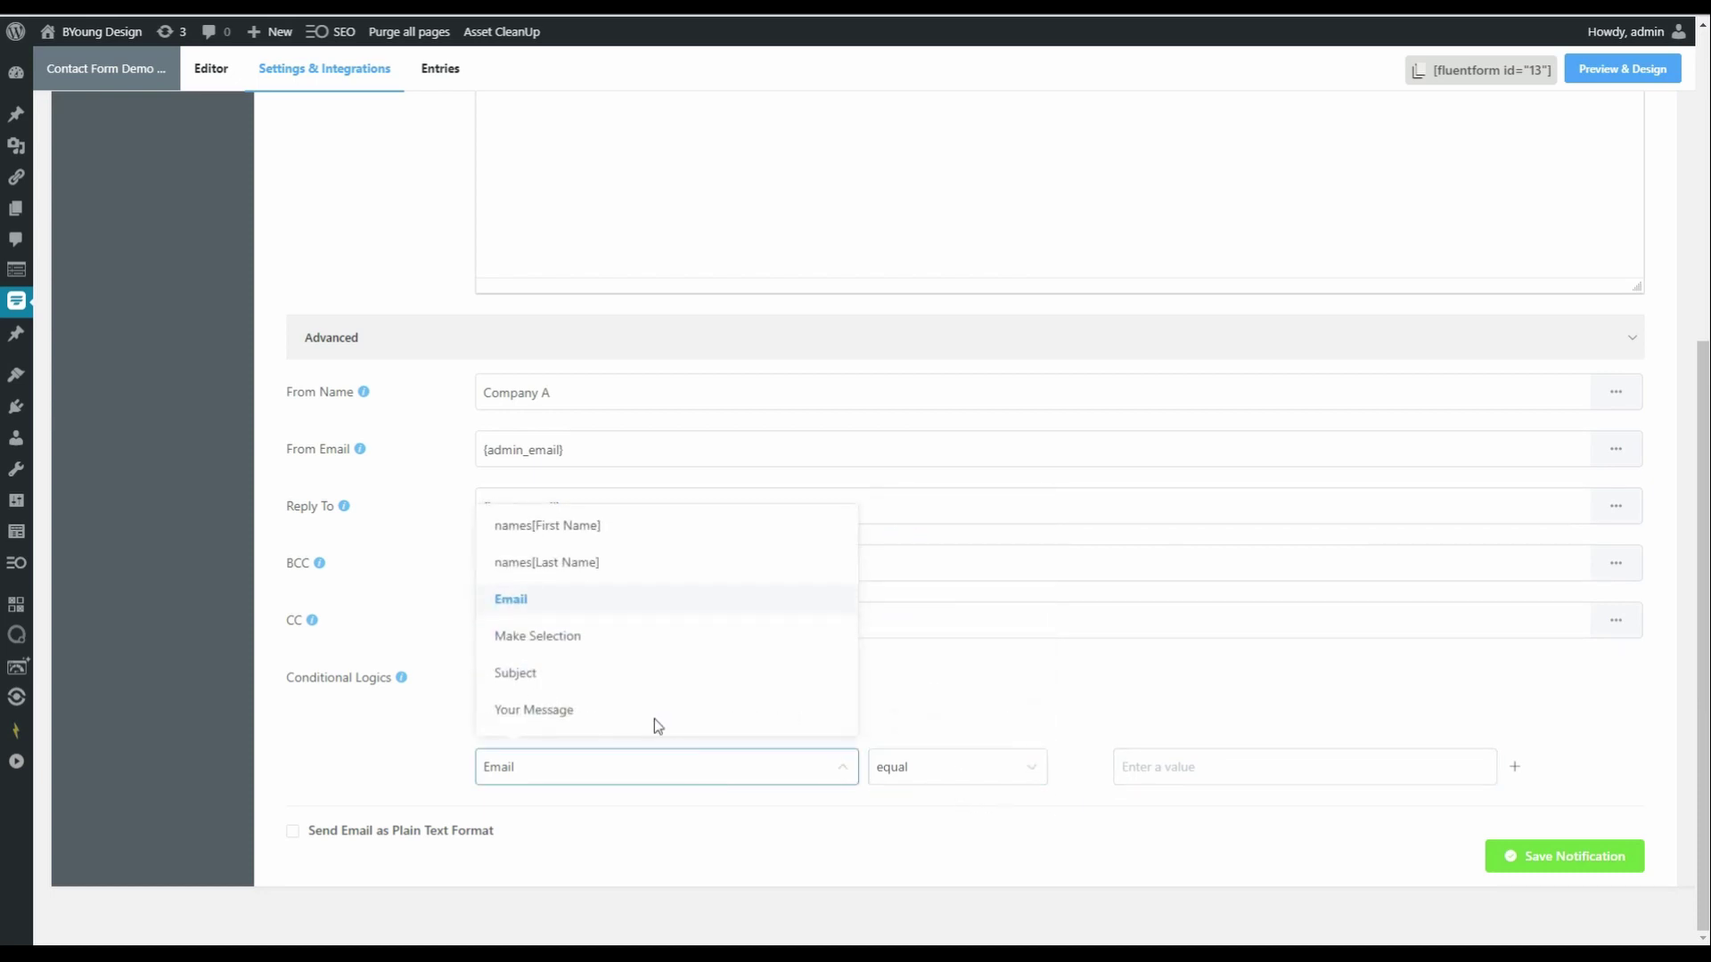
pyautogui.click(570, 647)
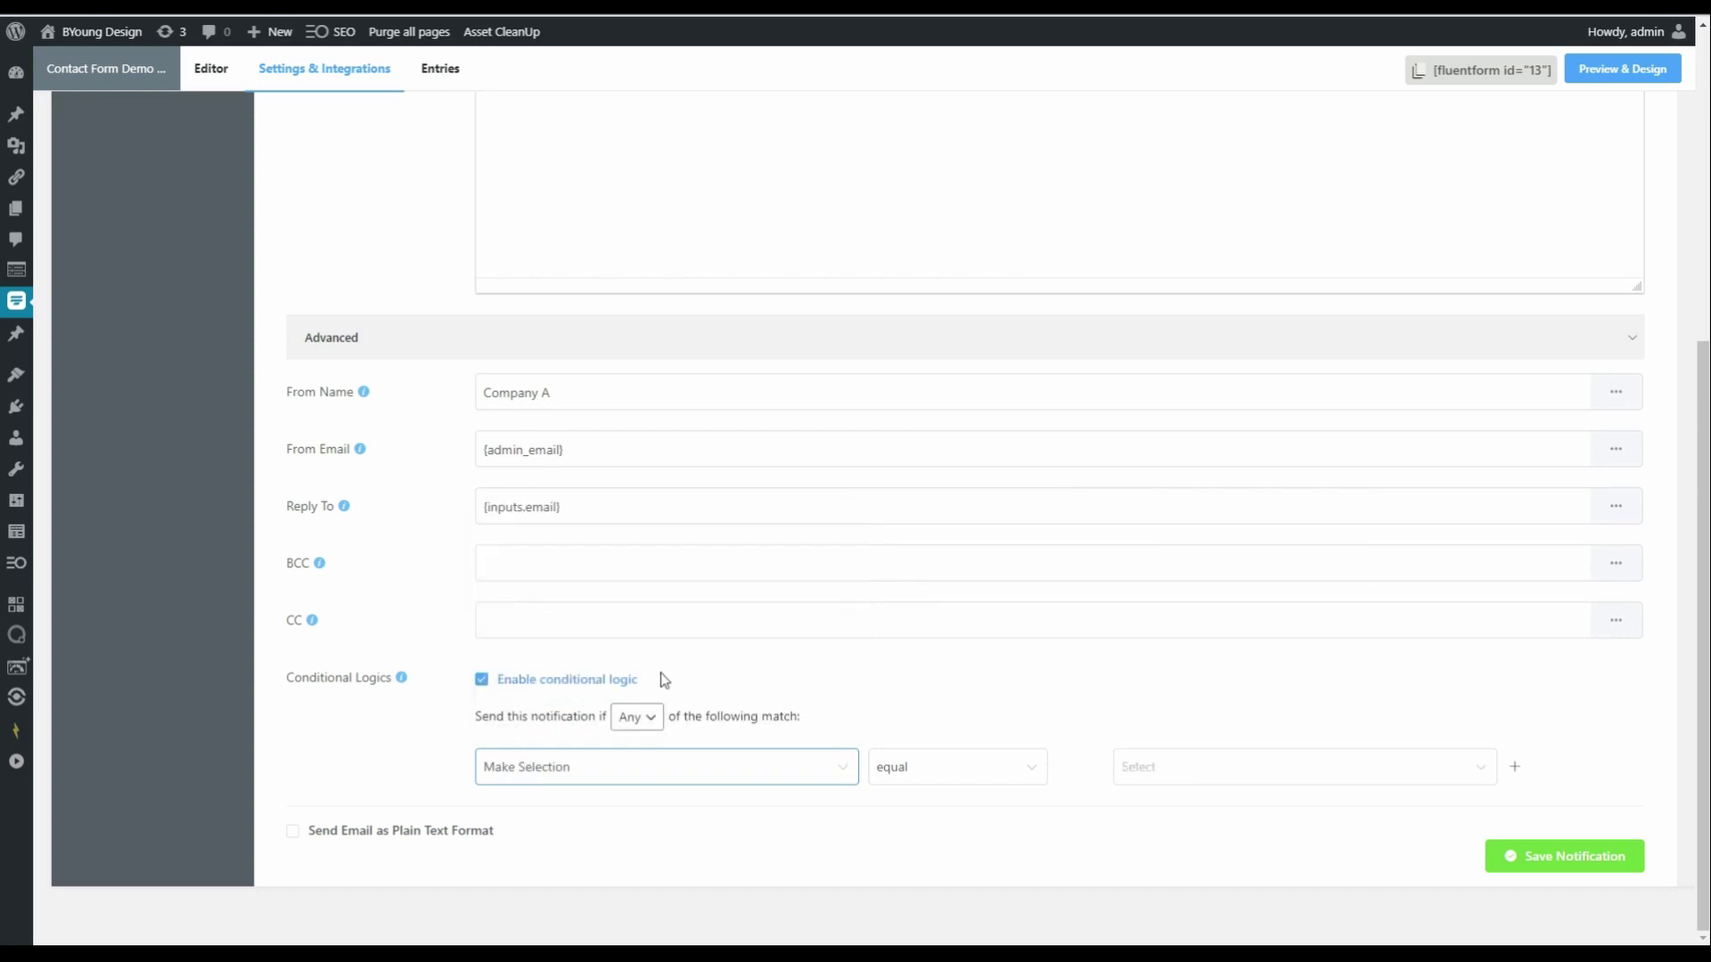
pyautogui.click(991, 790)
pyautogui.click(1197, 766)
pyautogui.click(1151, 602)
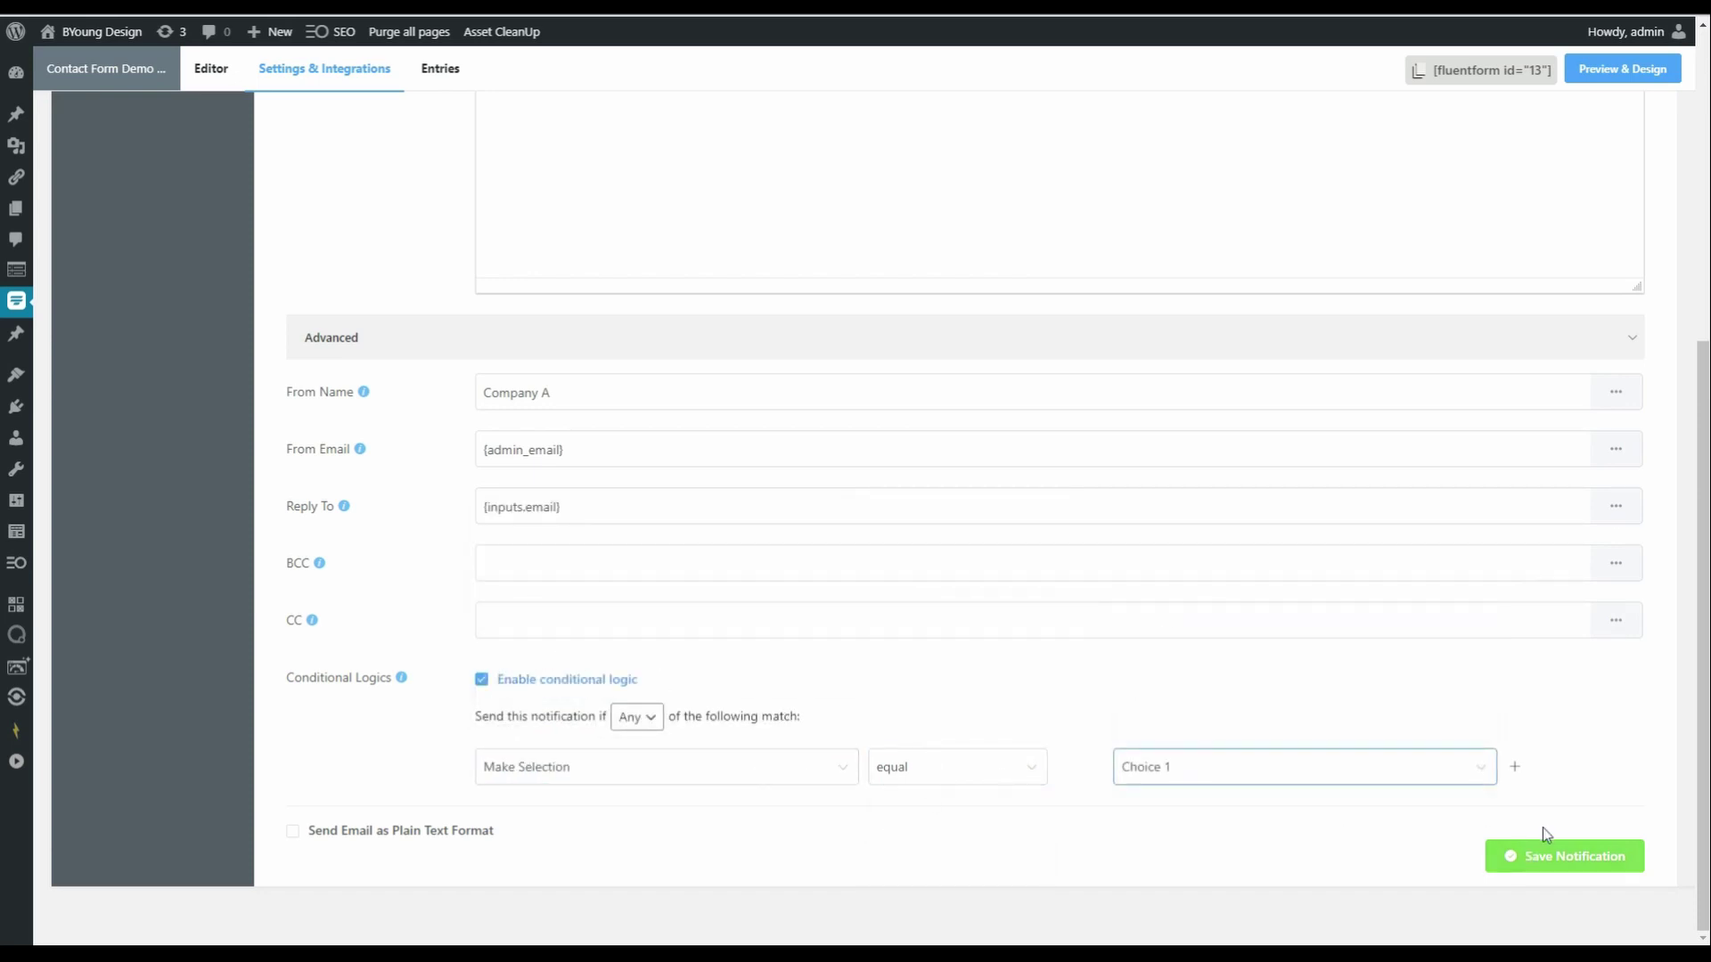
# - Add a second condition: Make Selection equal to Choice 2
pyautogui.click(1515, 767)
pyautogui.click(679, 816)
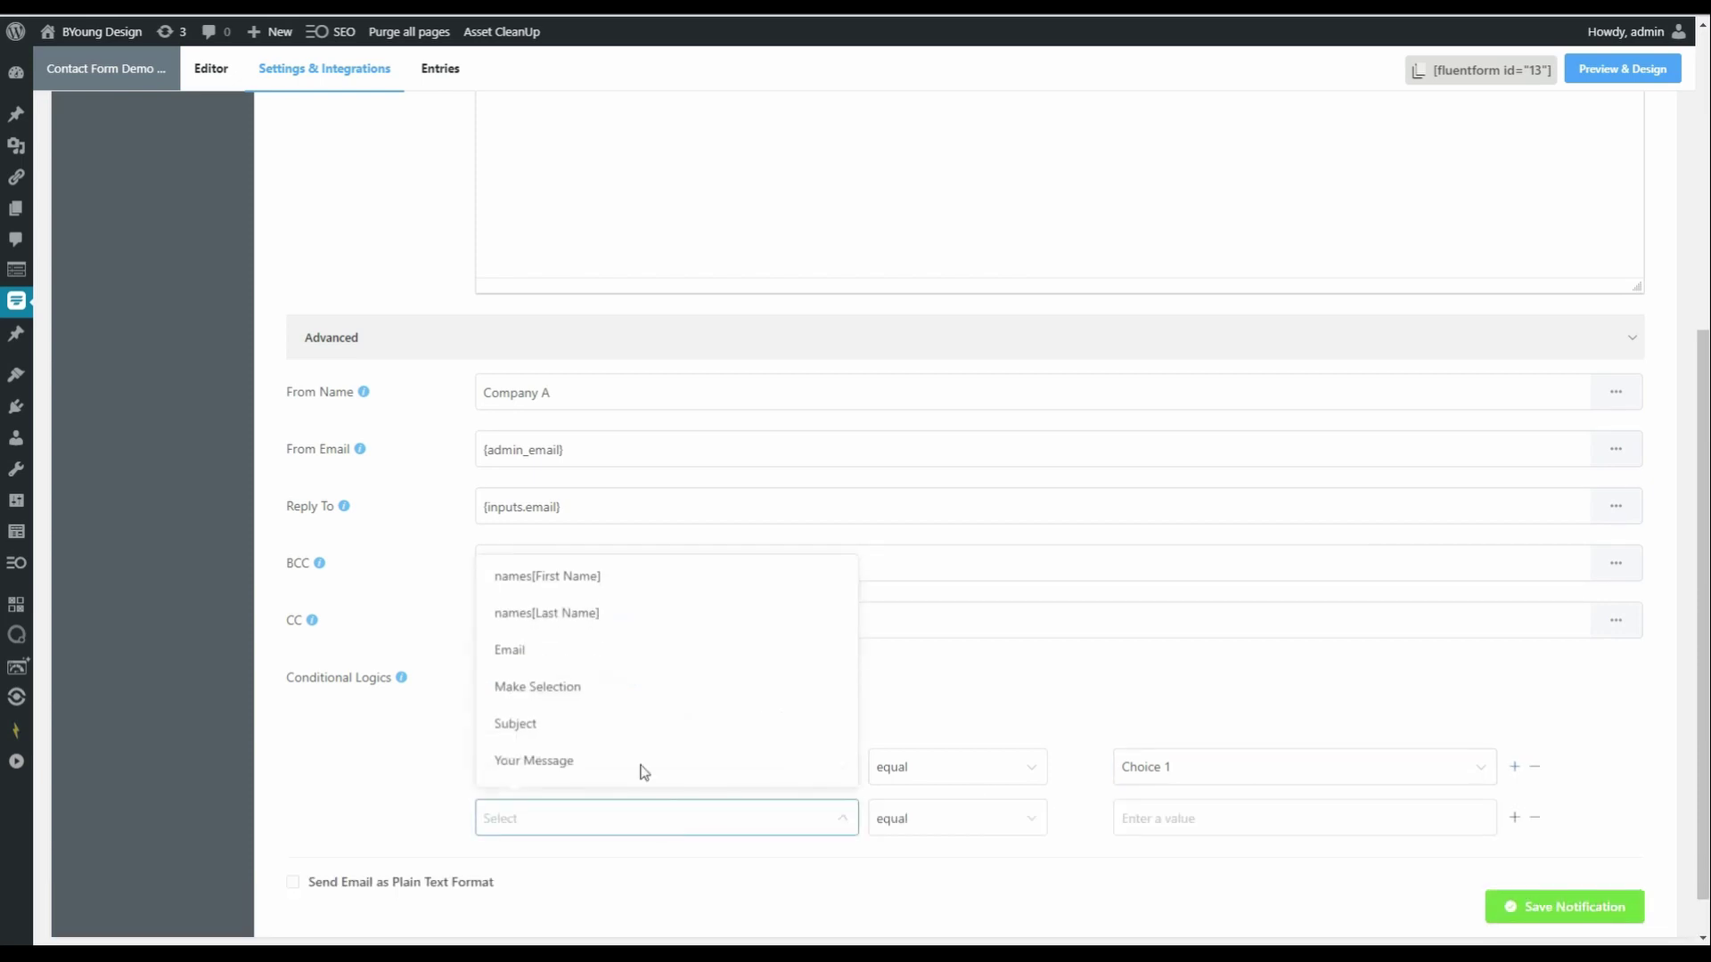
pyautogui.click(597, 699)
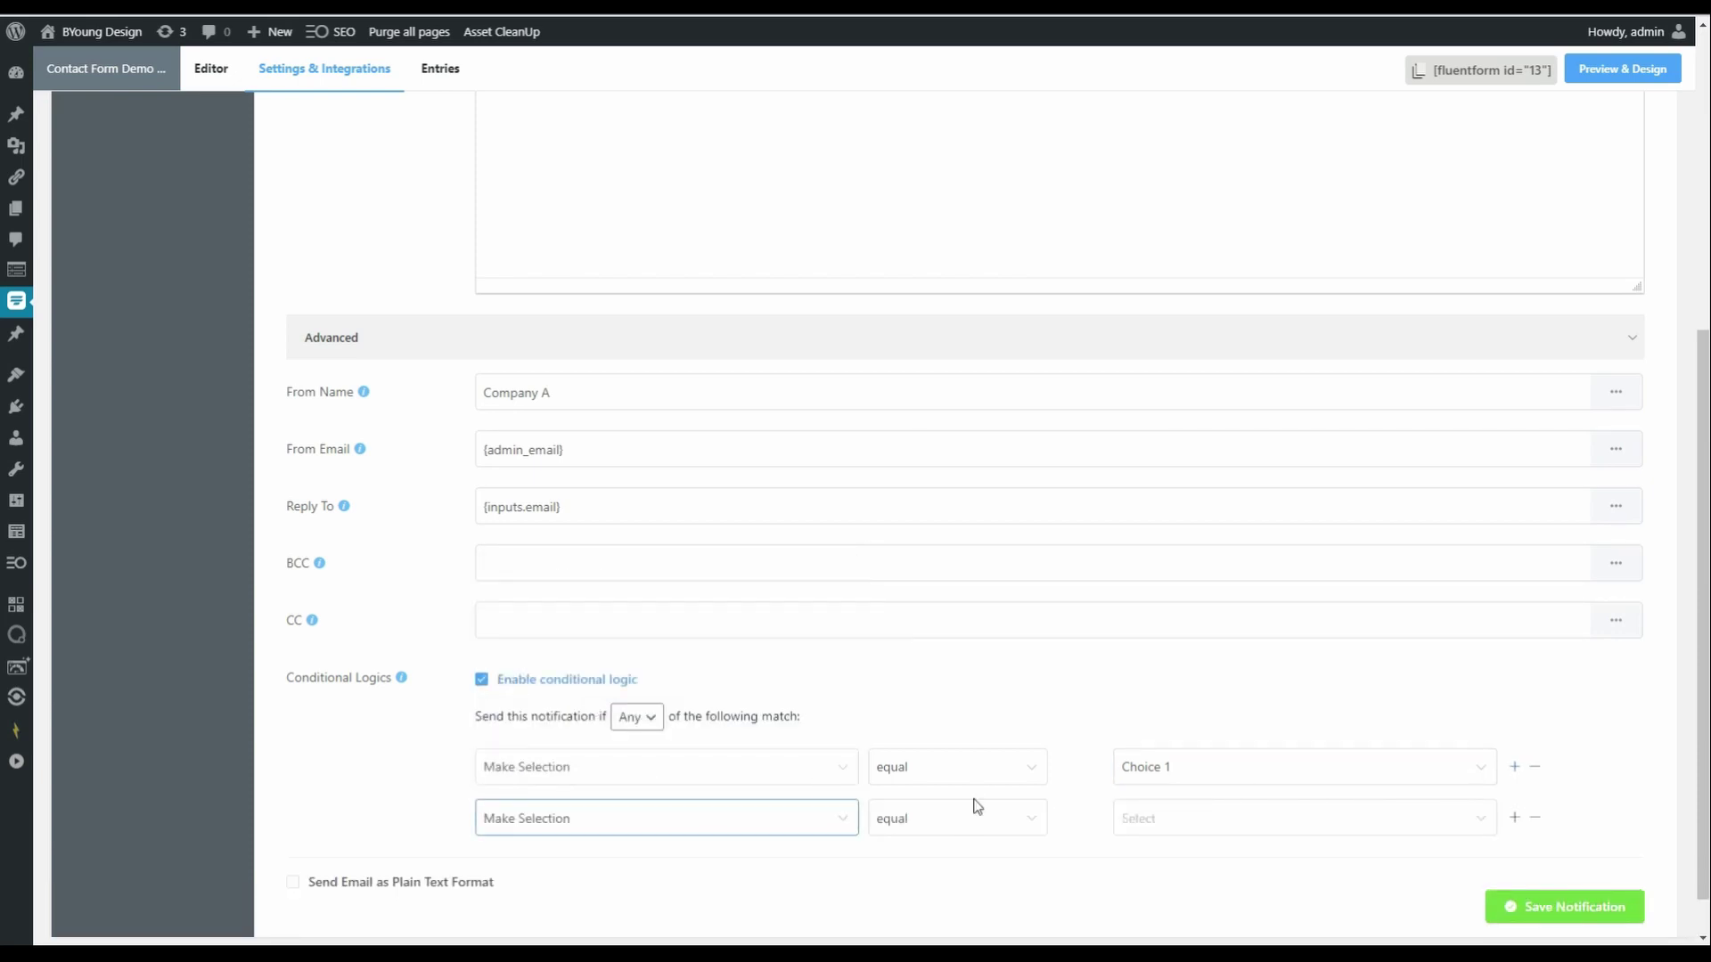
pyautogui.click(1201, 828)
pyautogui.click(1170, 691)
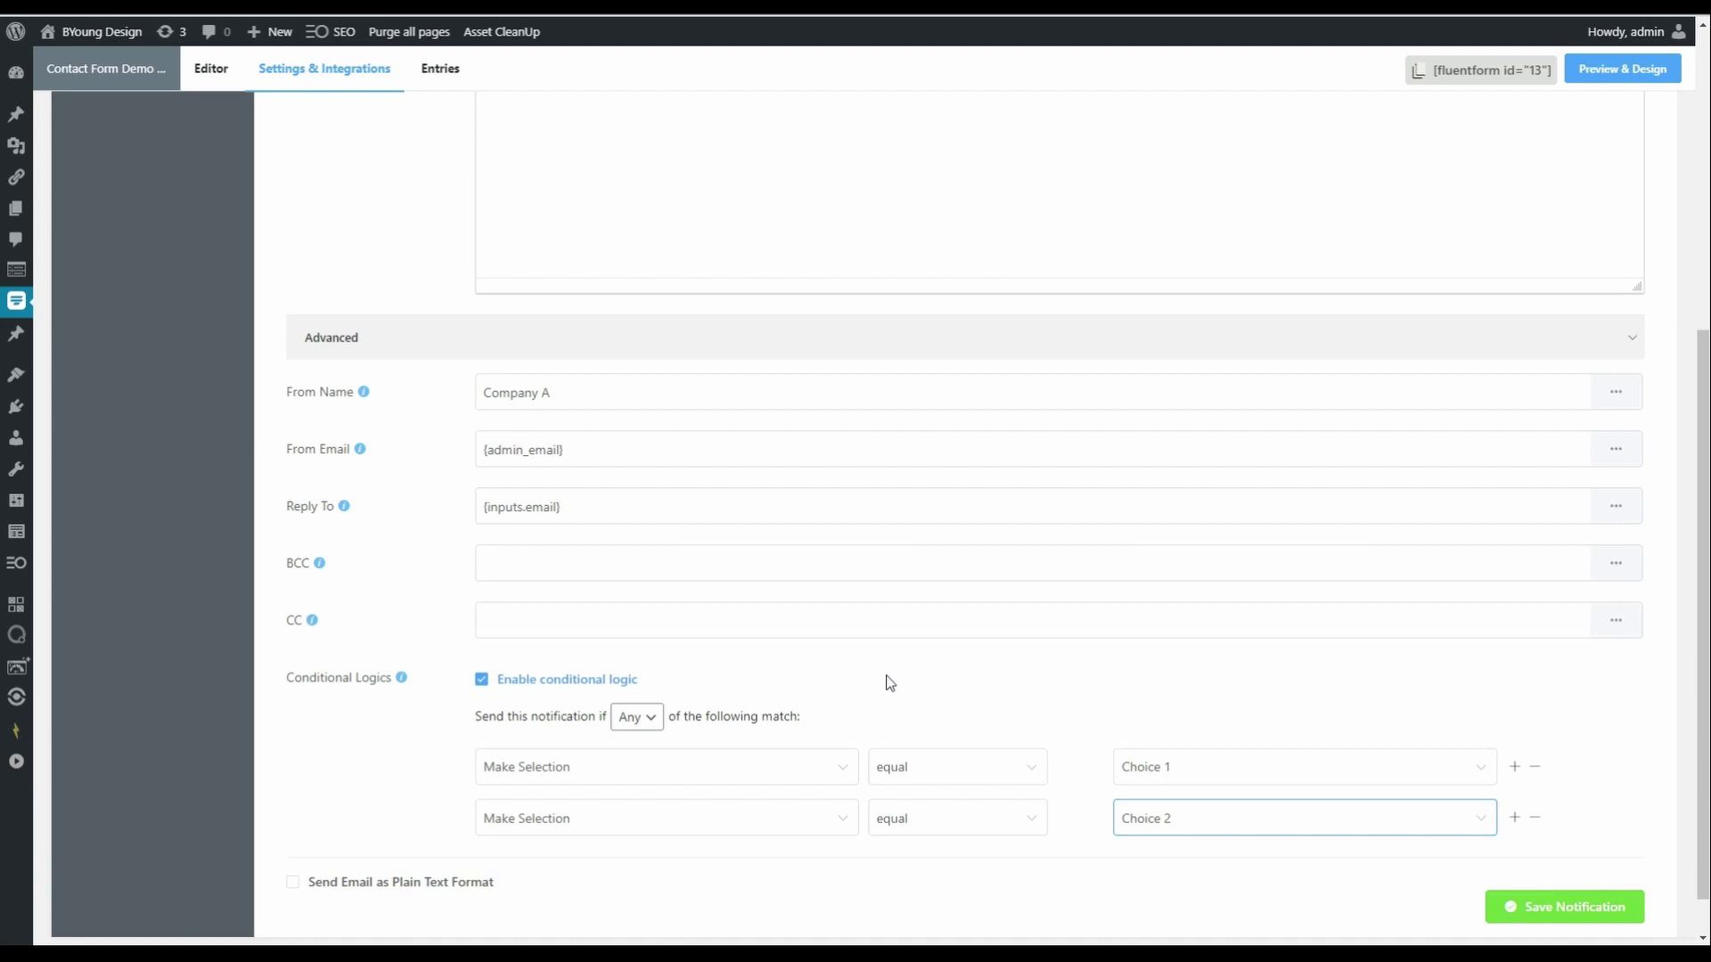
# - Replace the Send to Email recipient with the marketing email address
pyautogui.scroll(5, 890, 682)
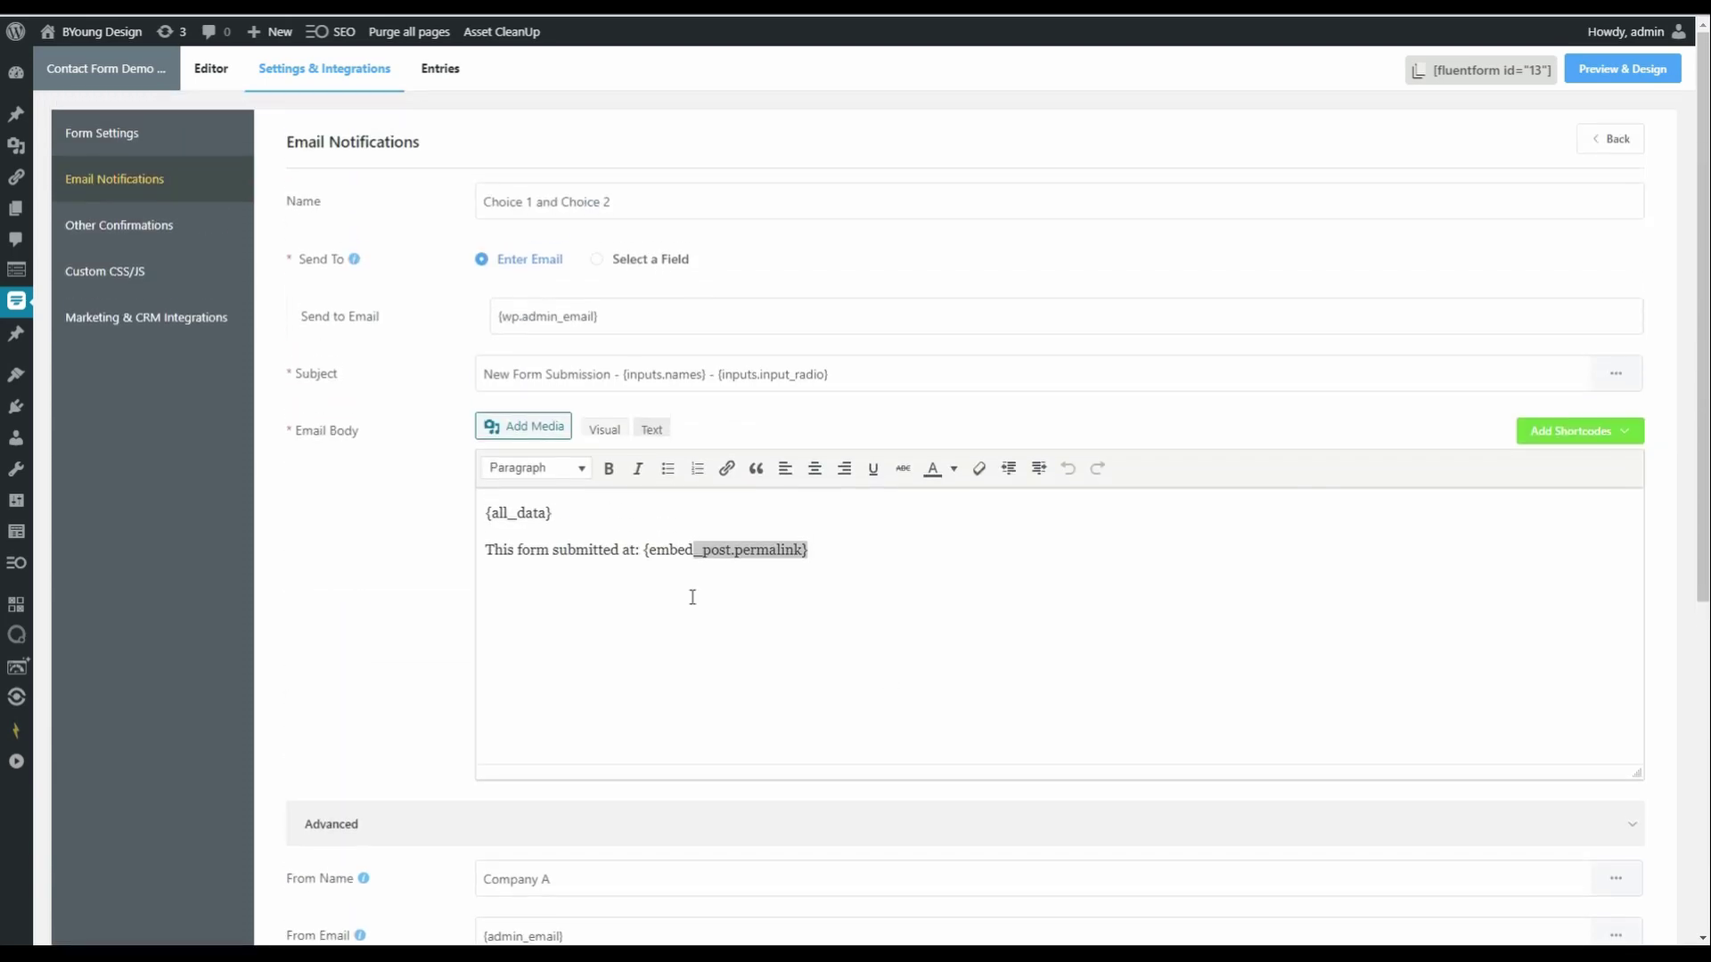
pyautogui.moveTo(627, 311); pyautogui.dragTo(399, 323)
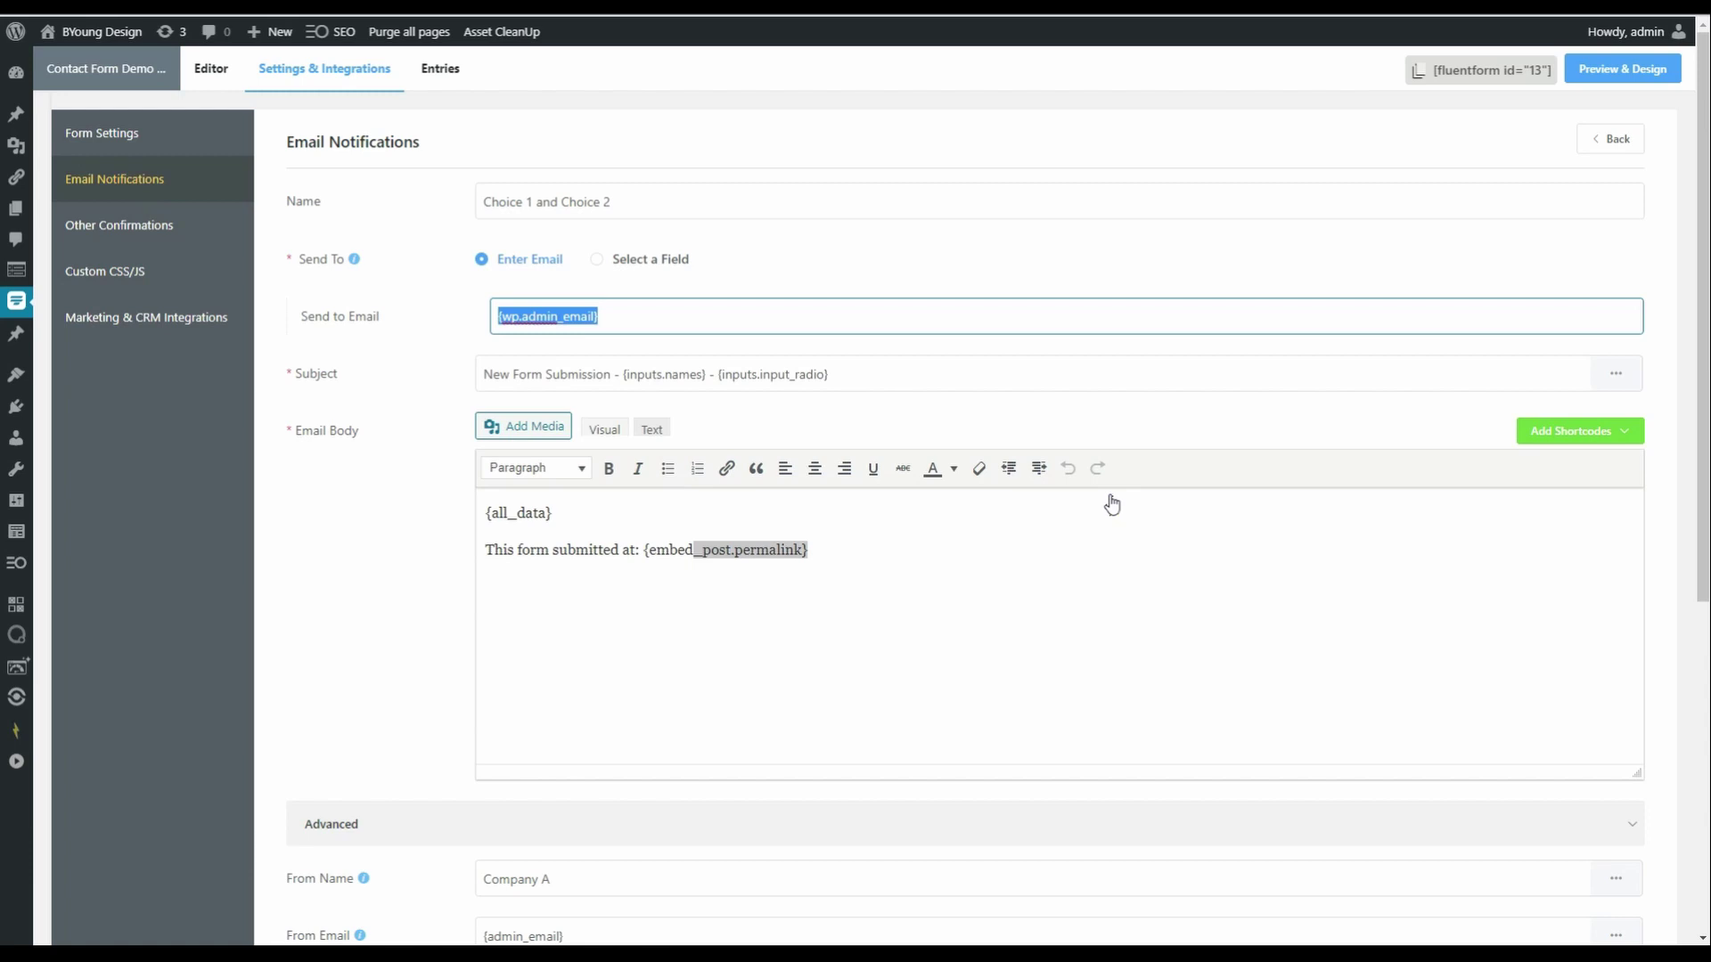
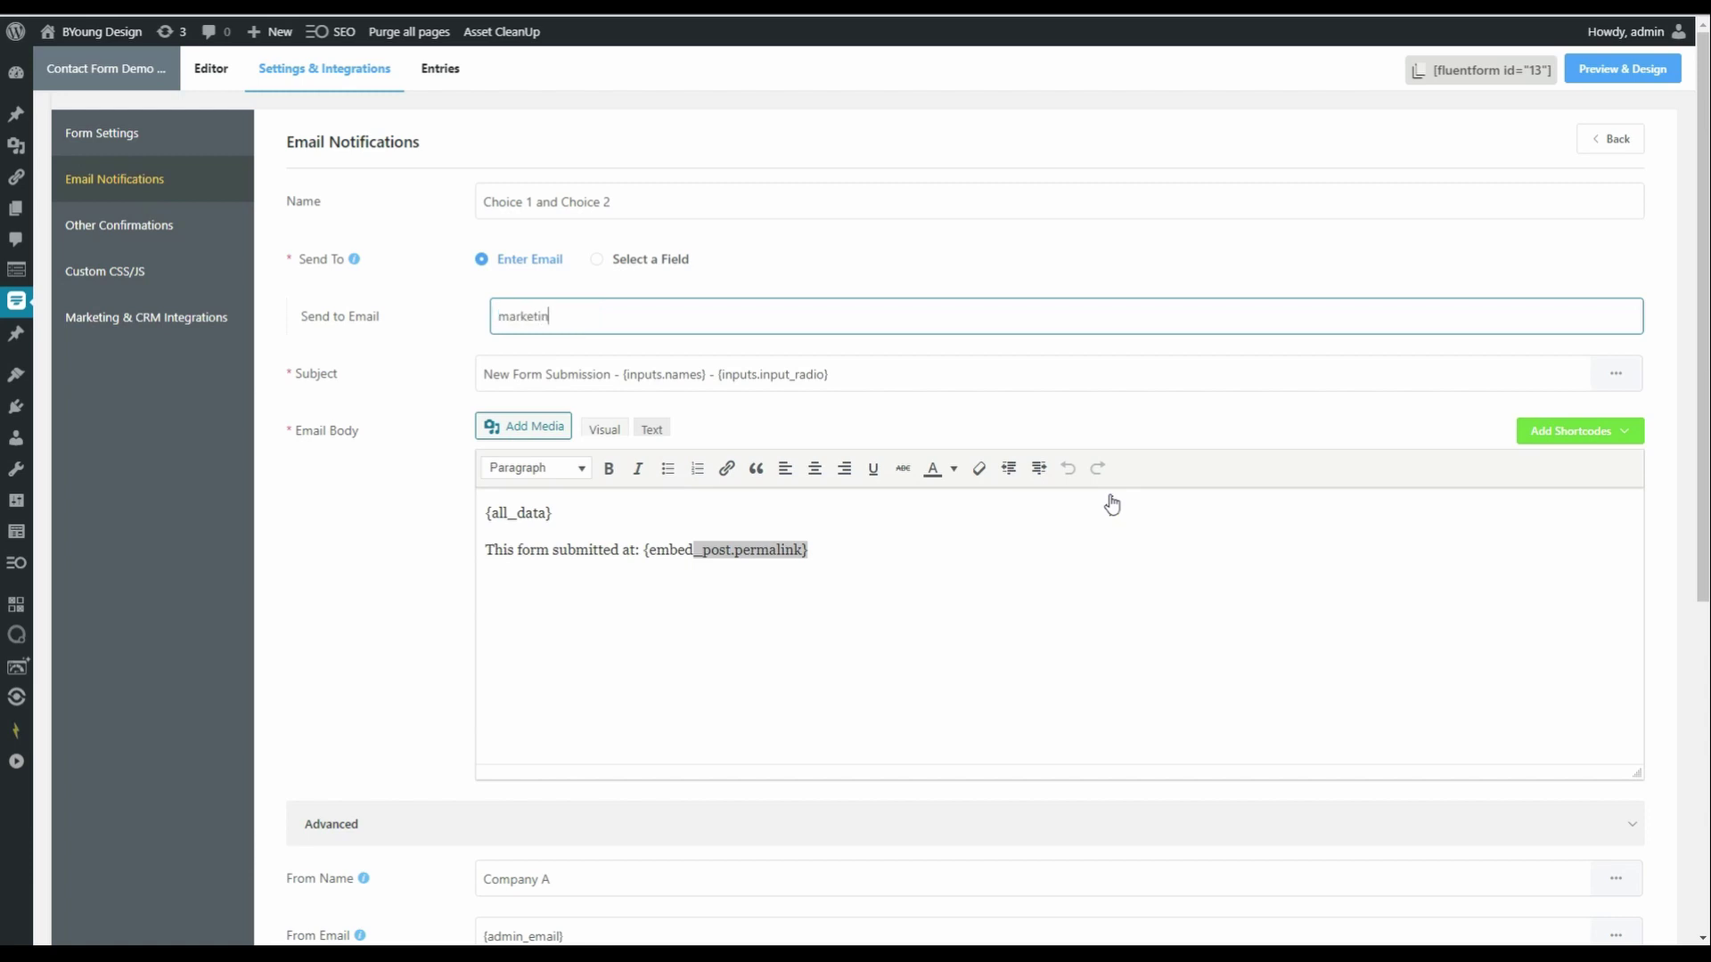
pyautogui.click(904, 267)
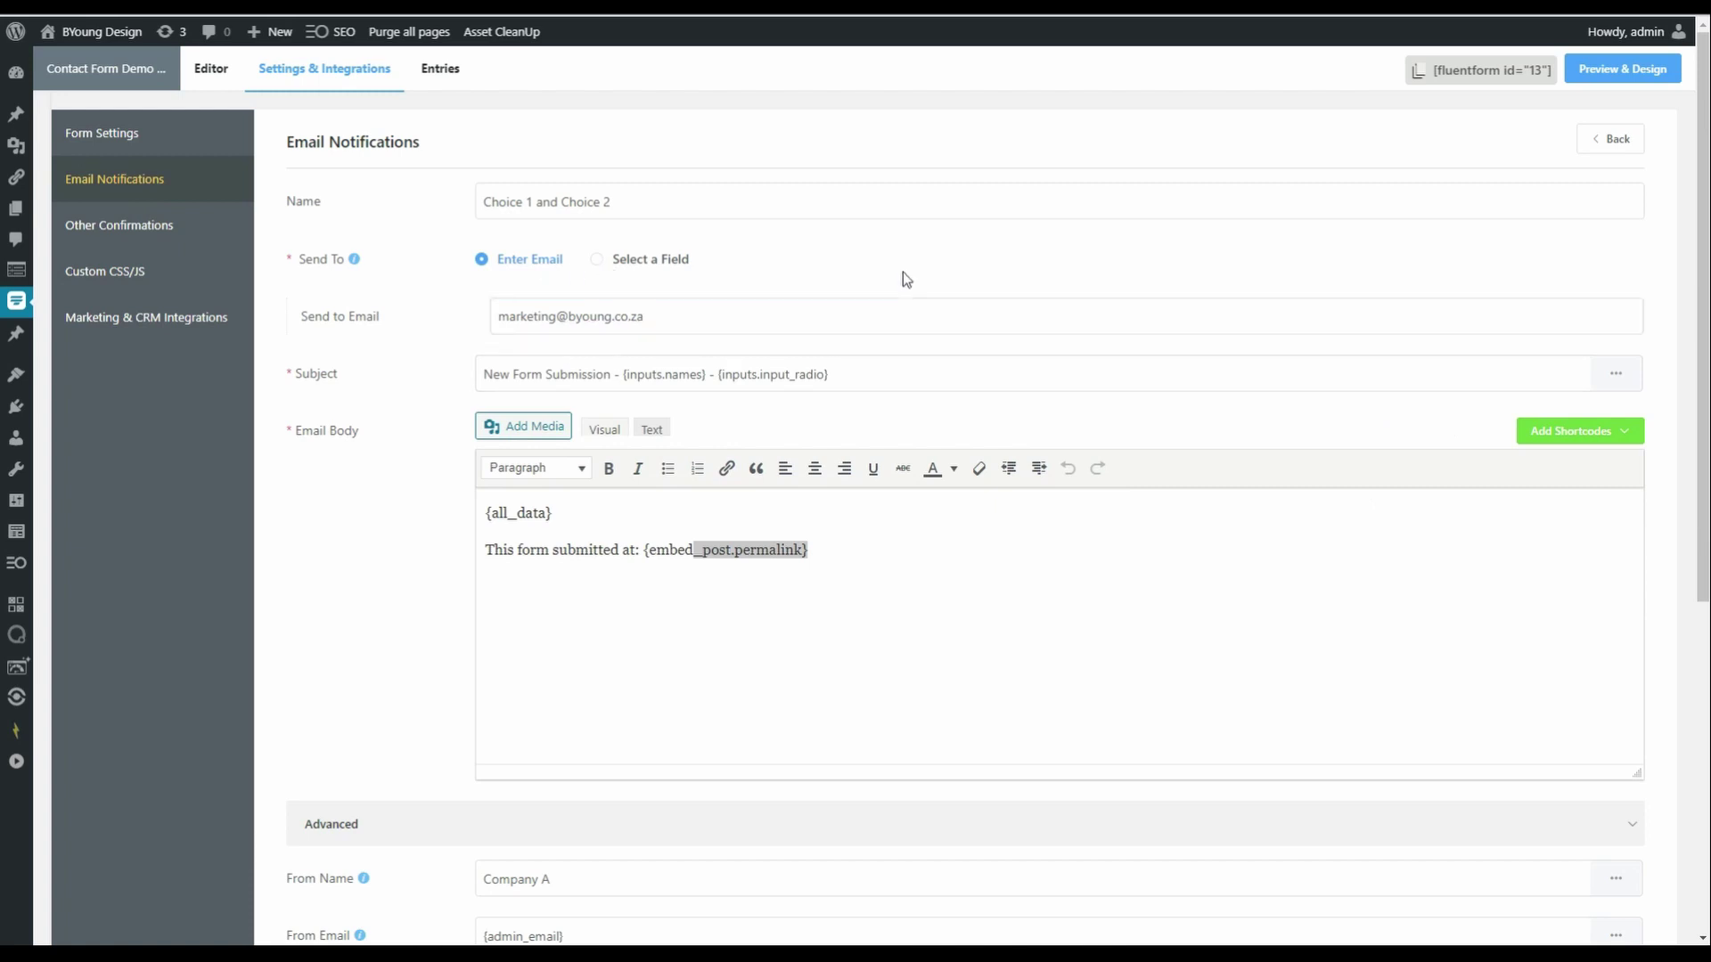
pyautogui.scroll(-6, 902, 270)
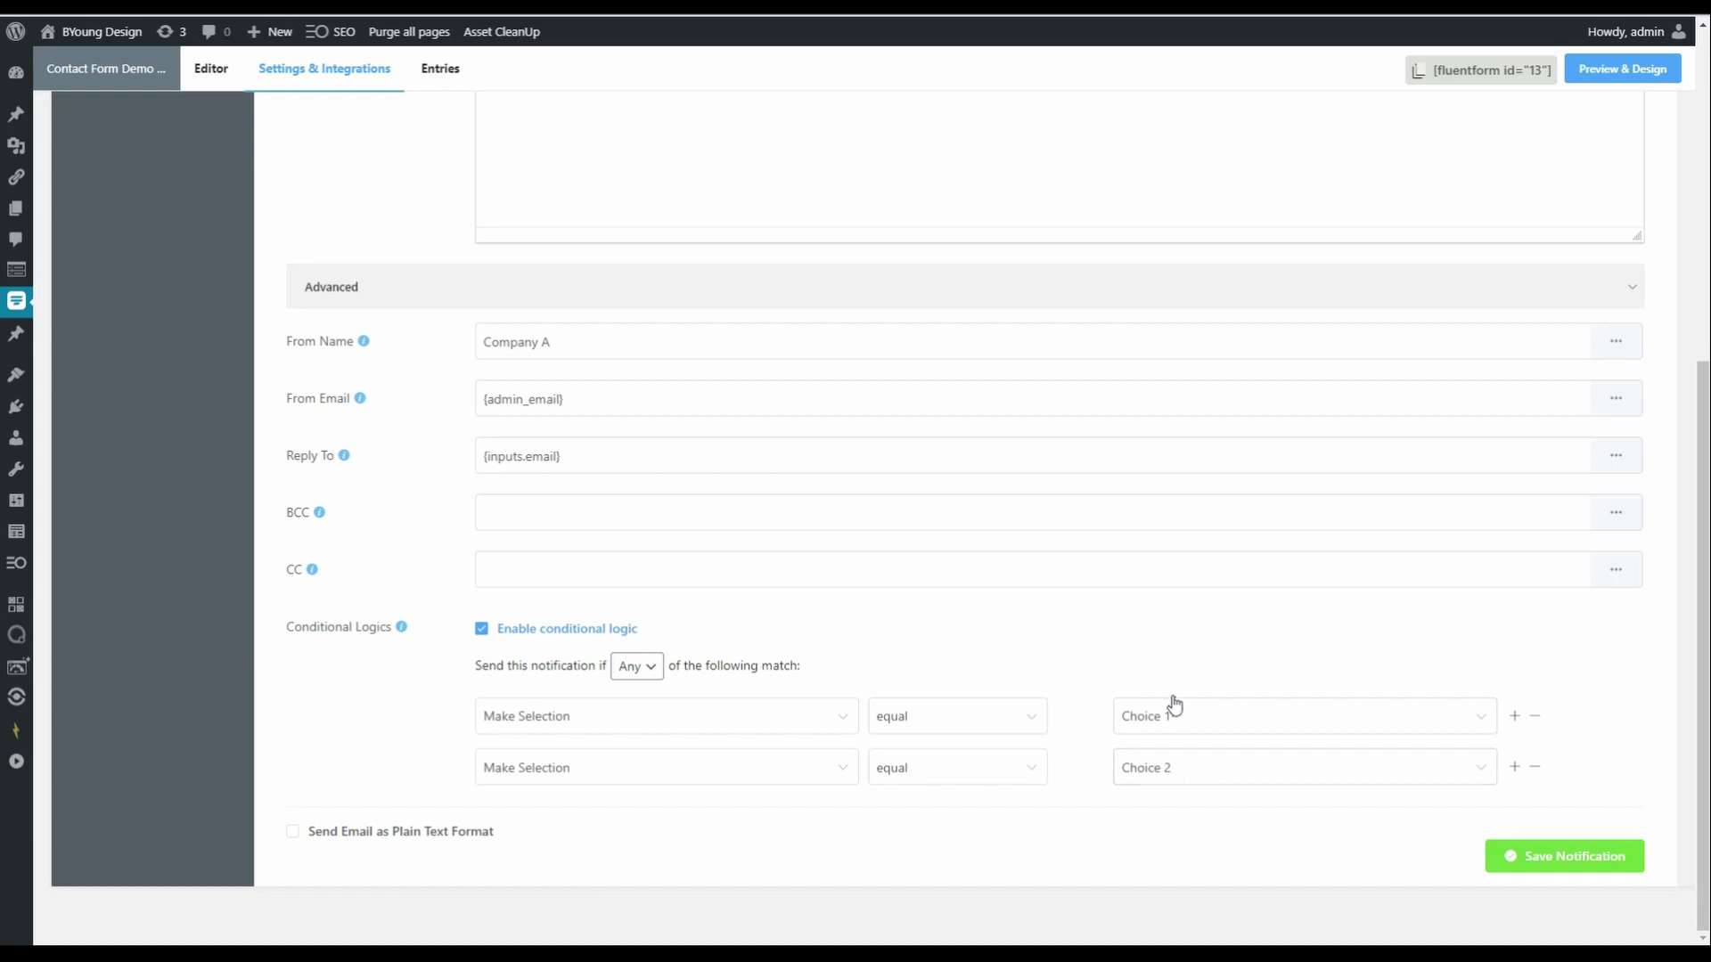
pyautogui.scroll(3, 940, 572)
pyautogui.scroll(-3, 940, 573)
# - Save the notification, then review Email Notifications, Other Confirmations and Custom CSS/JS settings
pyautogui.click(1637, 861)
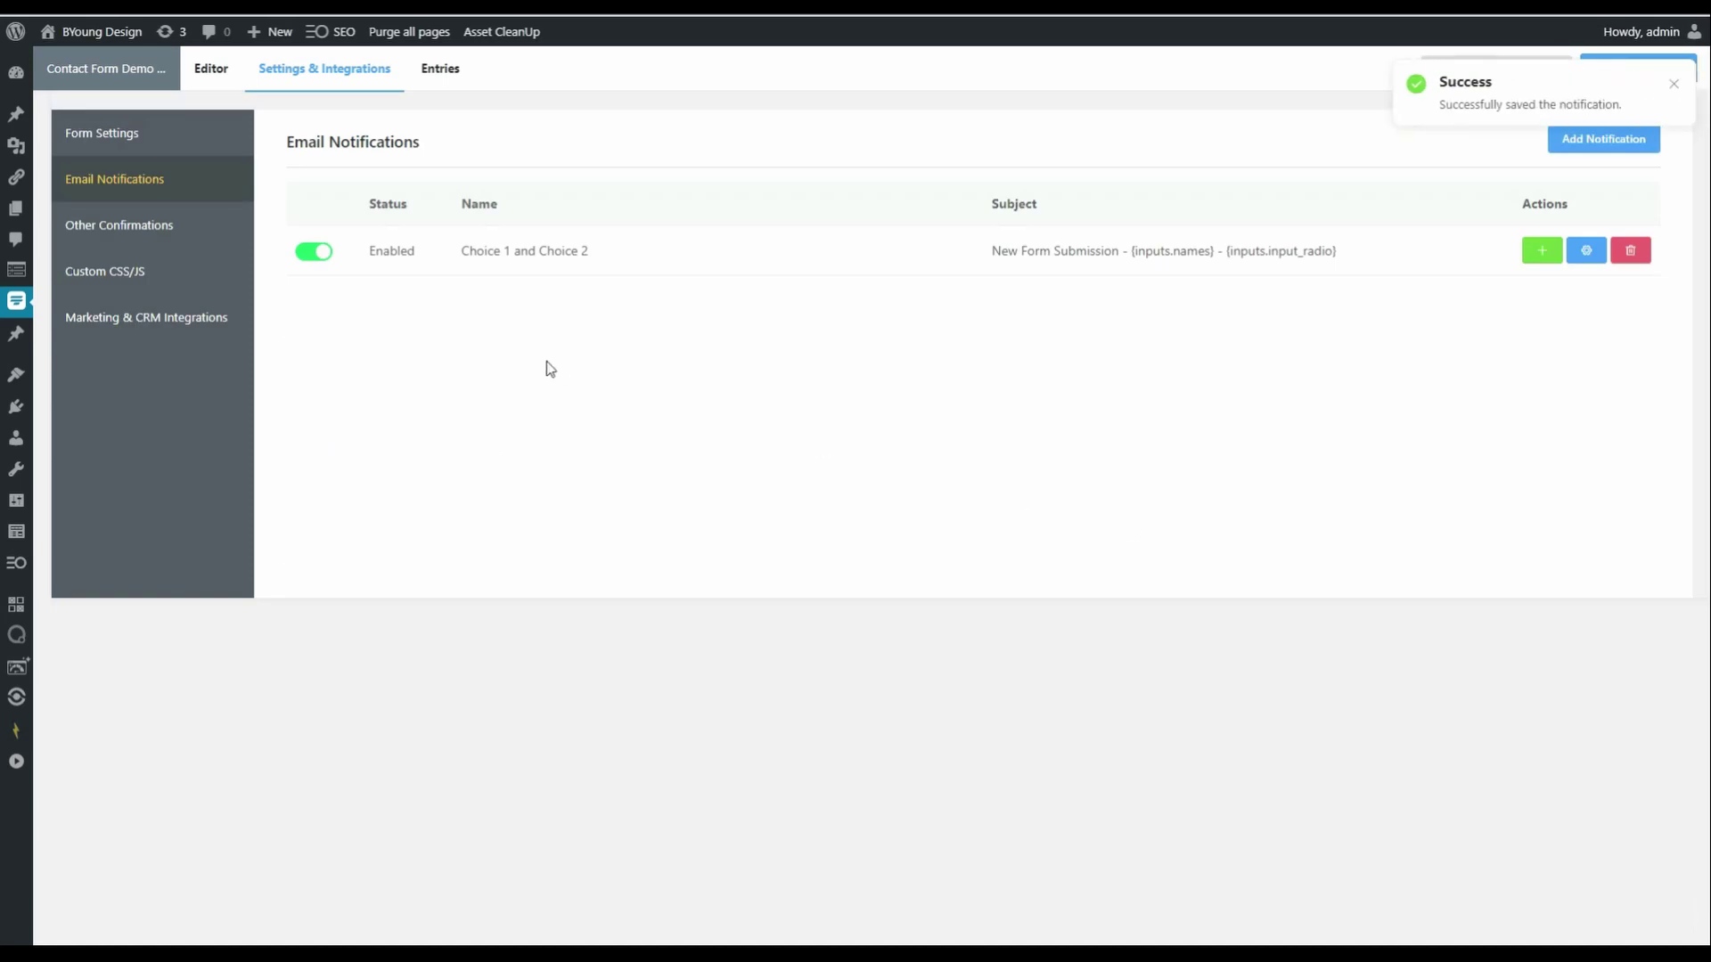
pyautogui.click(134, 151)
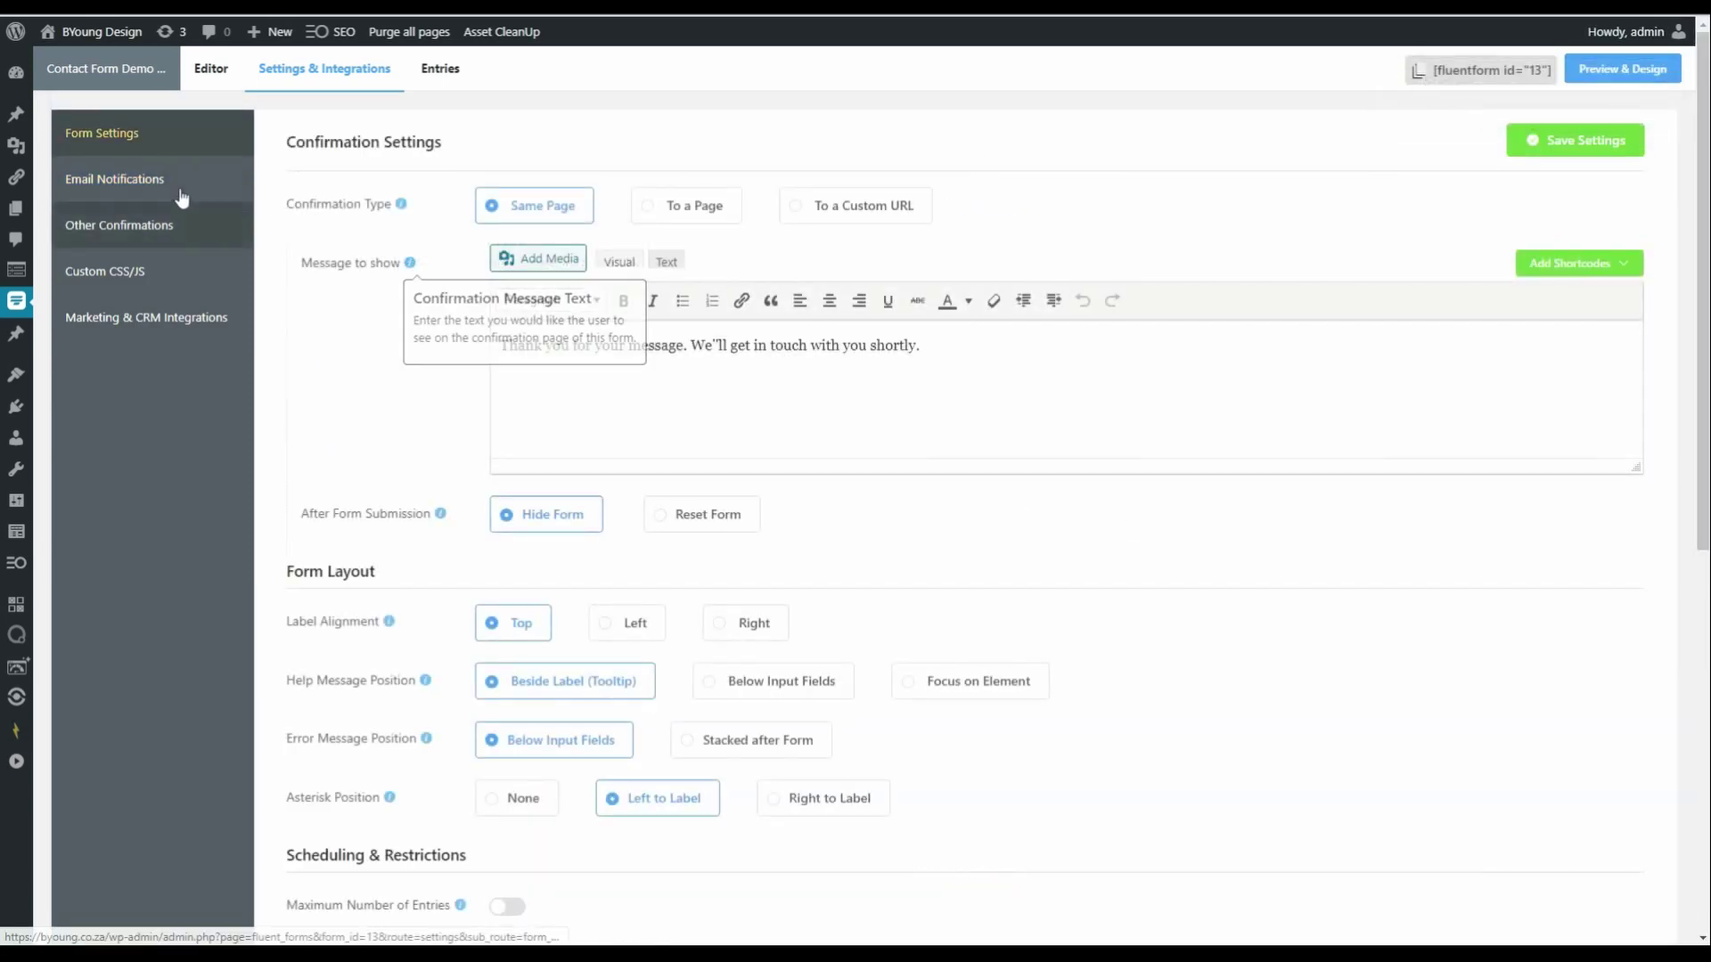
pyautogui.click(169, 183)
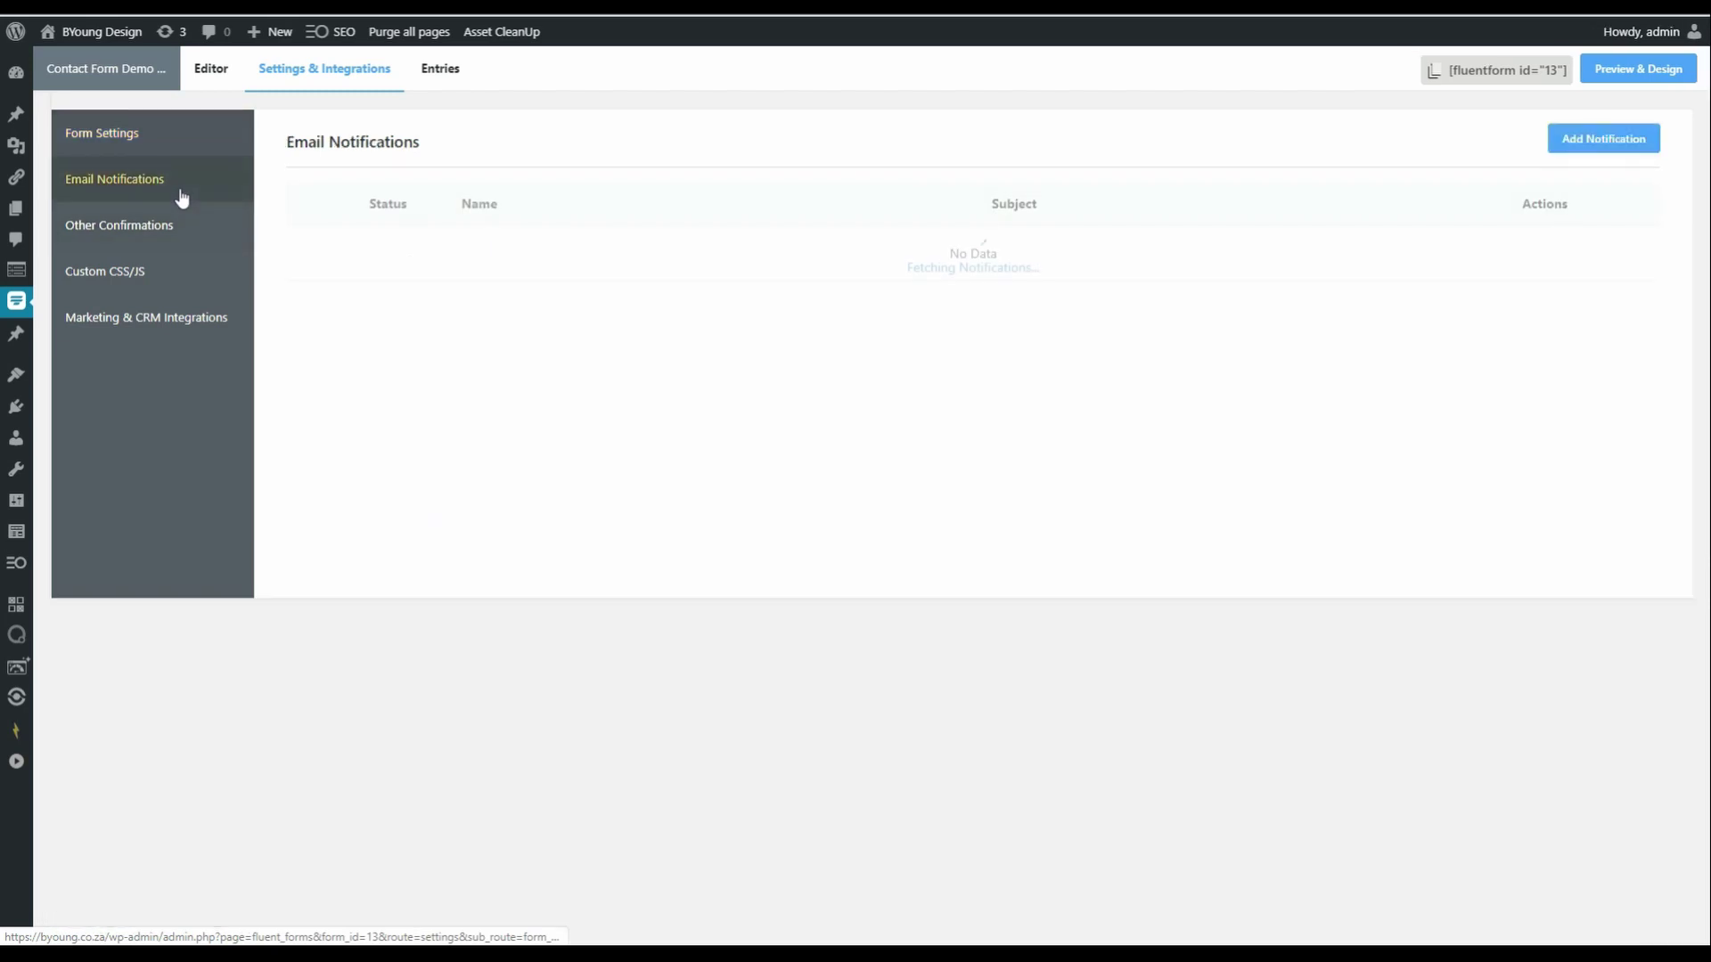
pyautogui.click(149, 233)
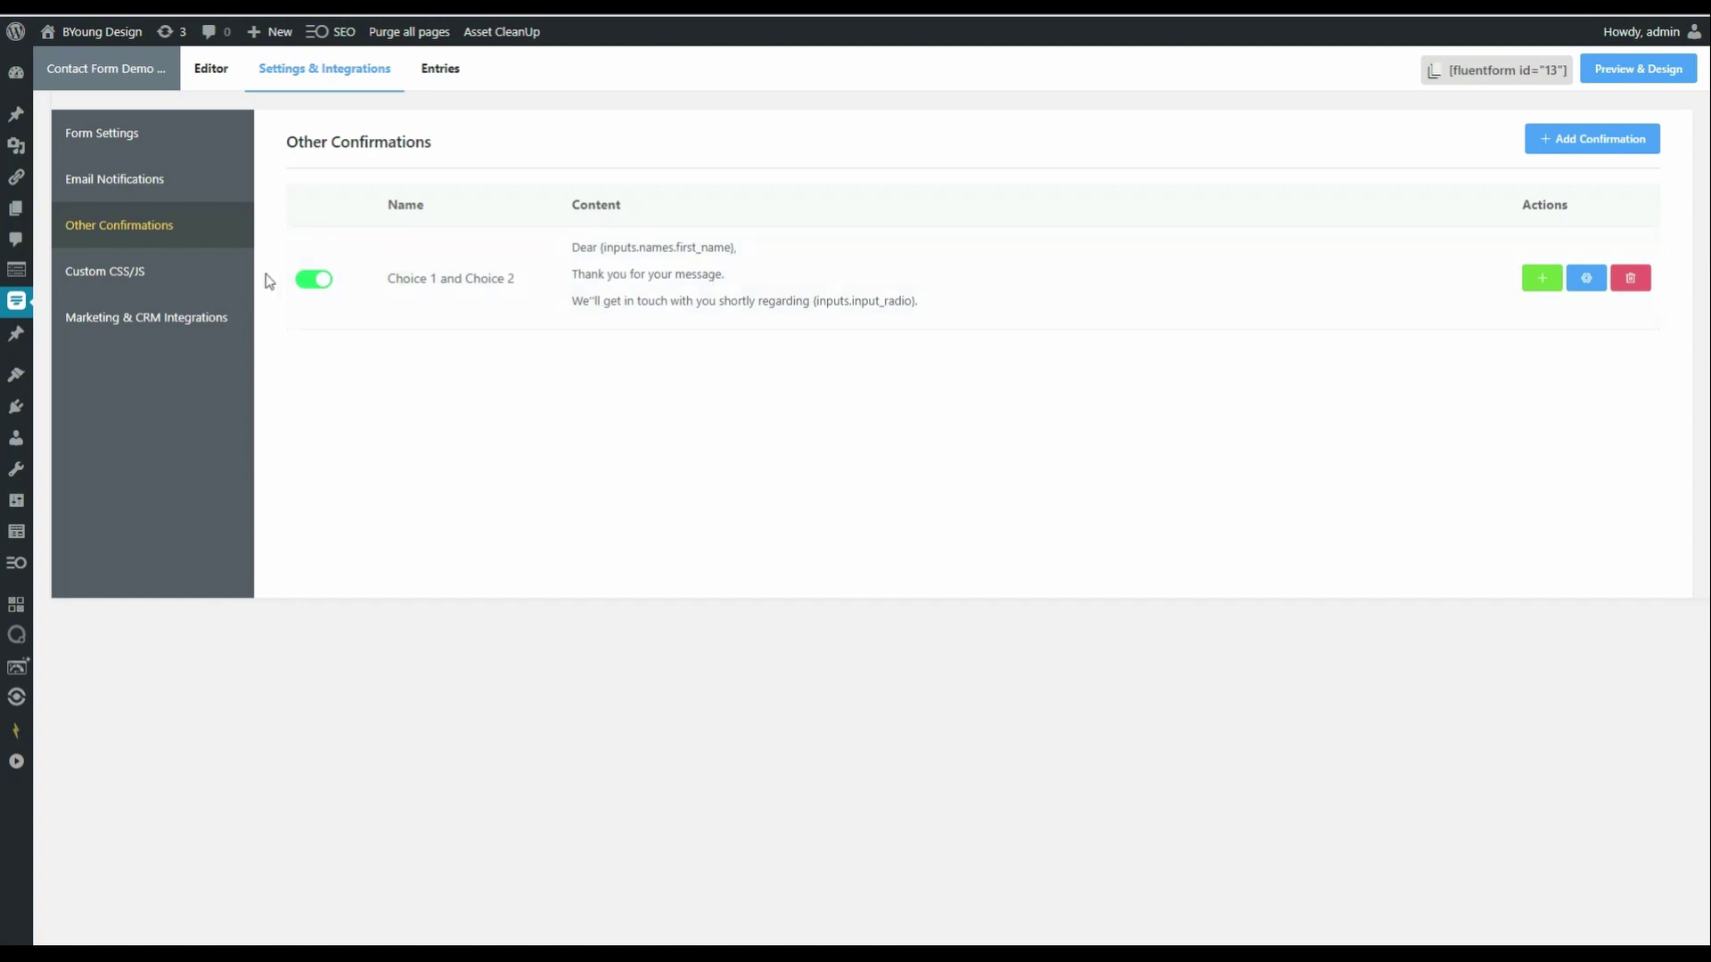
pyautogui.click(210, 280)
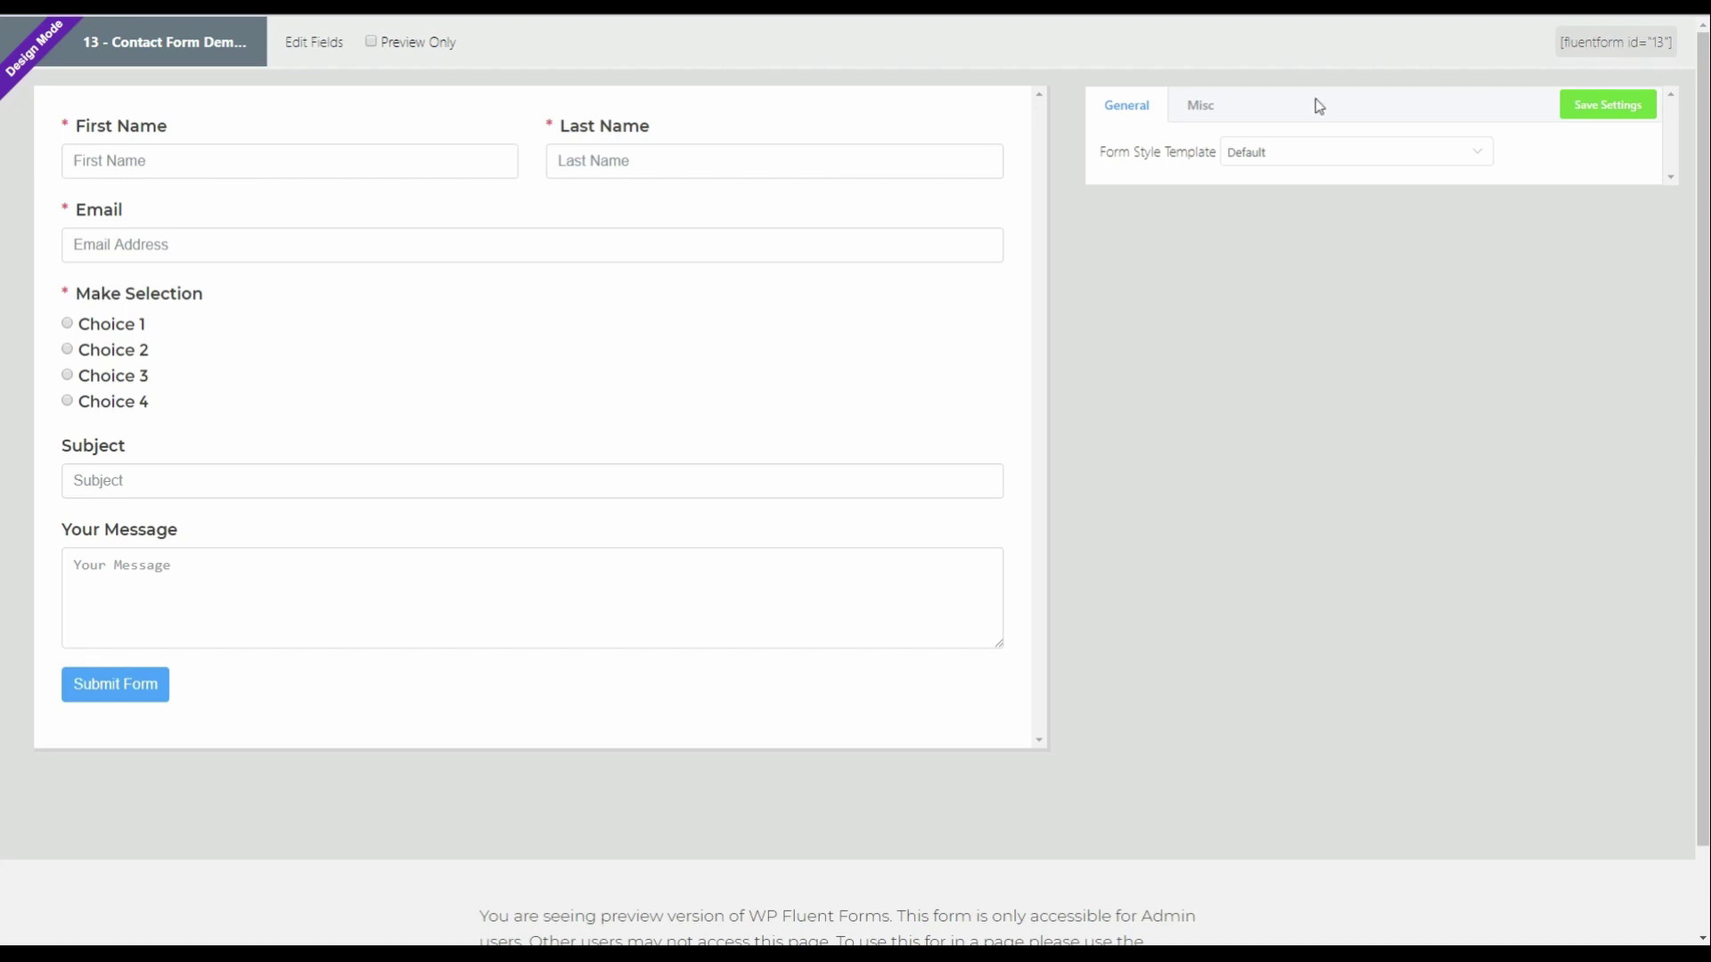
# - Try the Modern (Bold) style template, then revert the form to Default
pyautogui.click(1312, 159)
pyautogui.click(1287, 228)
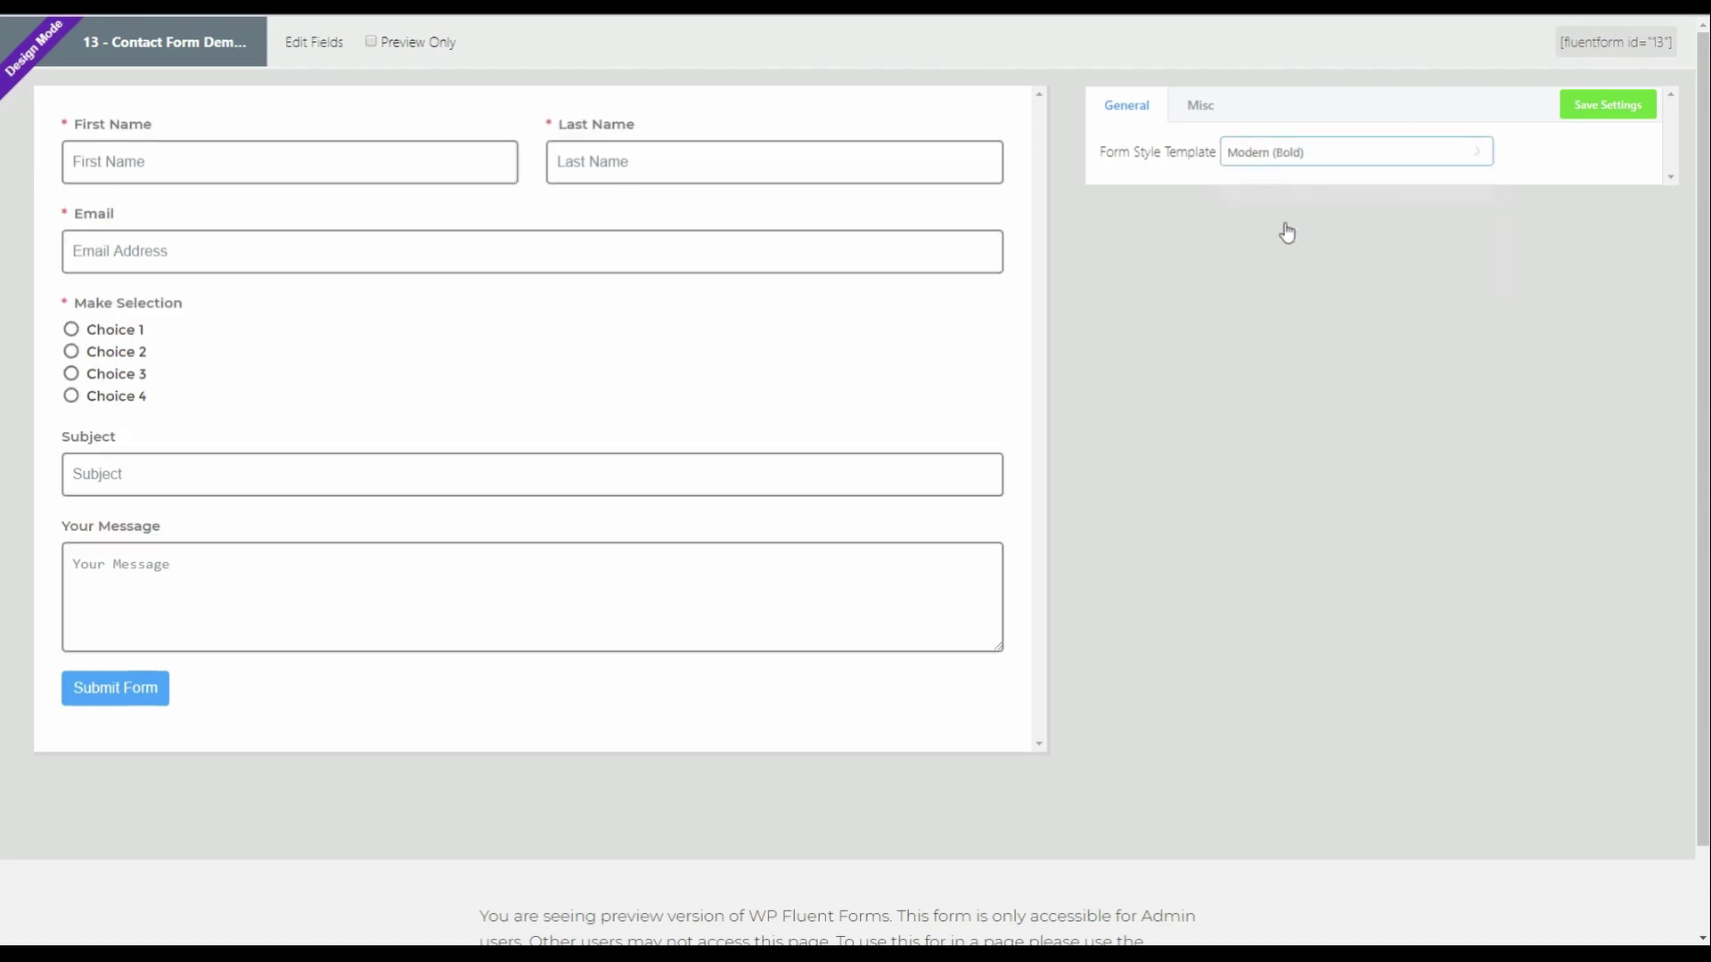
pyautogui.click(1340, 164)
pyautogui.click(1290, 196)
# - In preview-only mode, autofill name and email, choose Choice 1, and submit the form
pyautogui.click(370, 42)
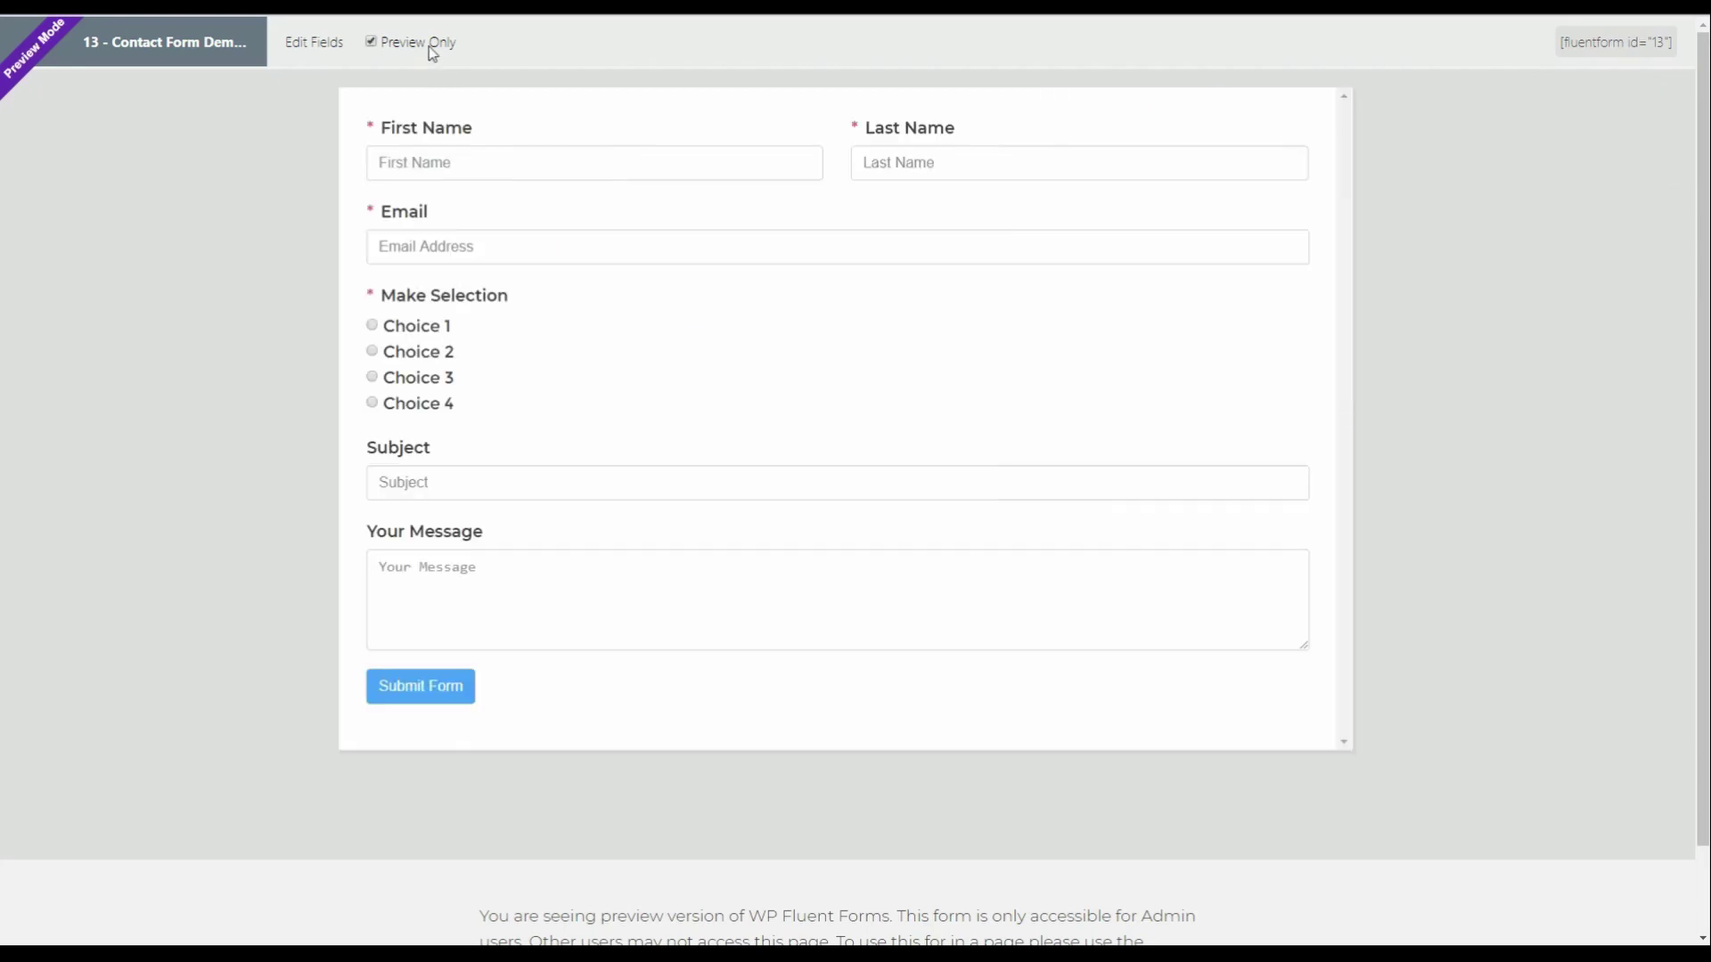
pyautogui.click(433, 163)
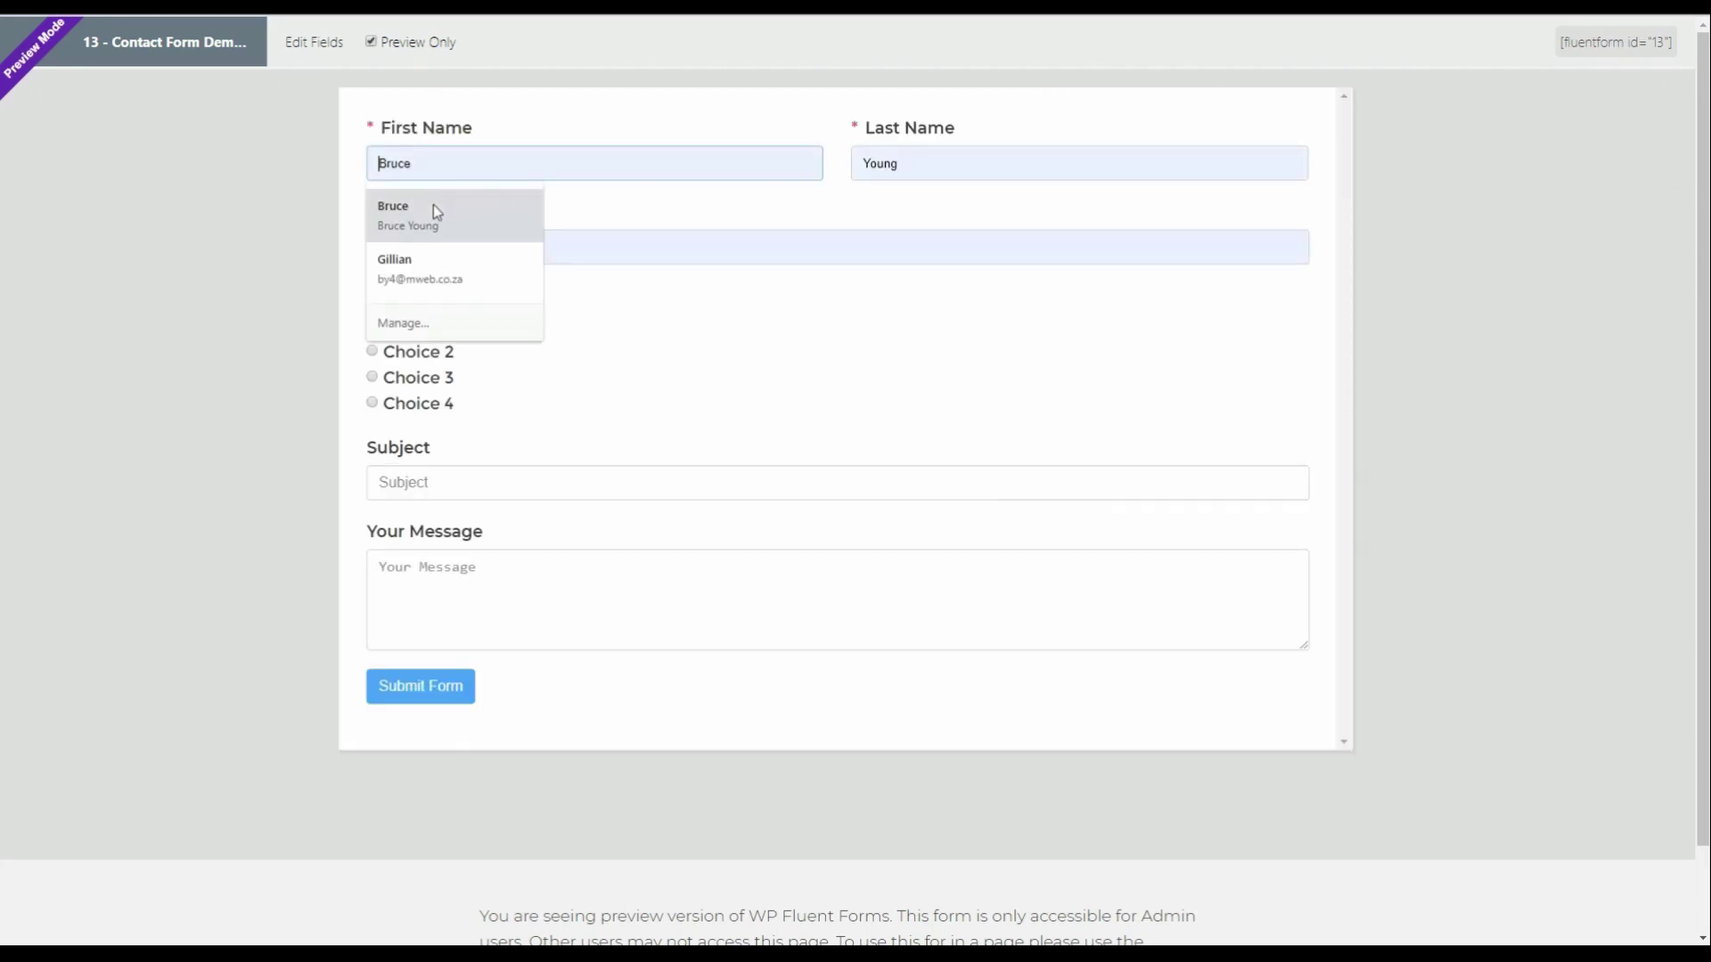
pyautogui.click(433, 205)
pyautogui.click(406, 325)
pyautogui.click(431, 693)
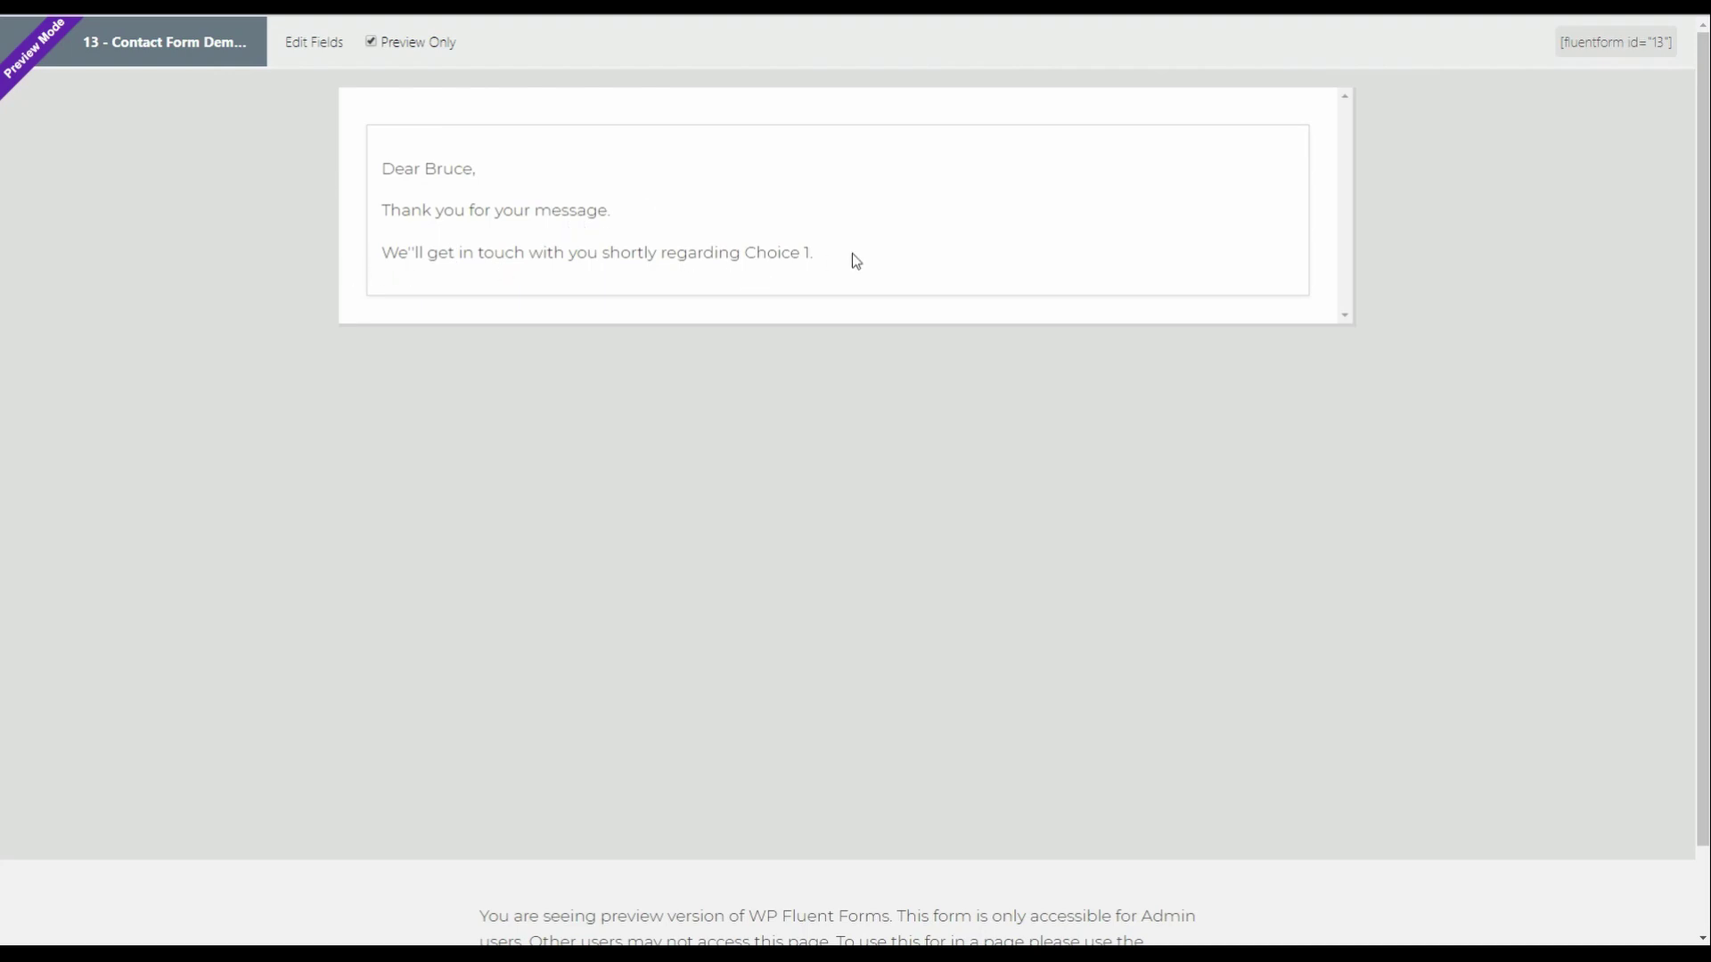
# - Reload the blank form, autofill name and email, choose Choice 3, and submit it
pyautogui.click(371, 43)
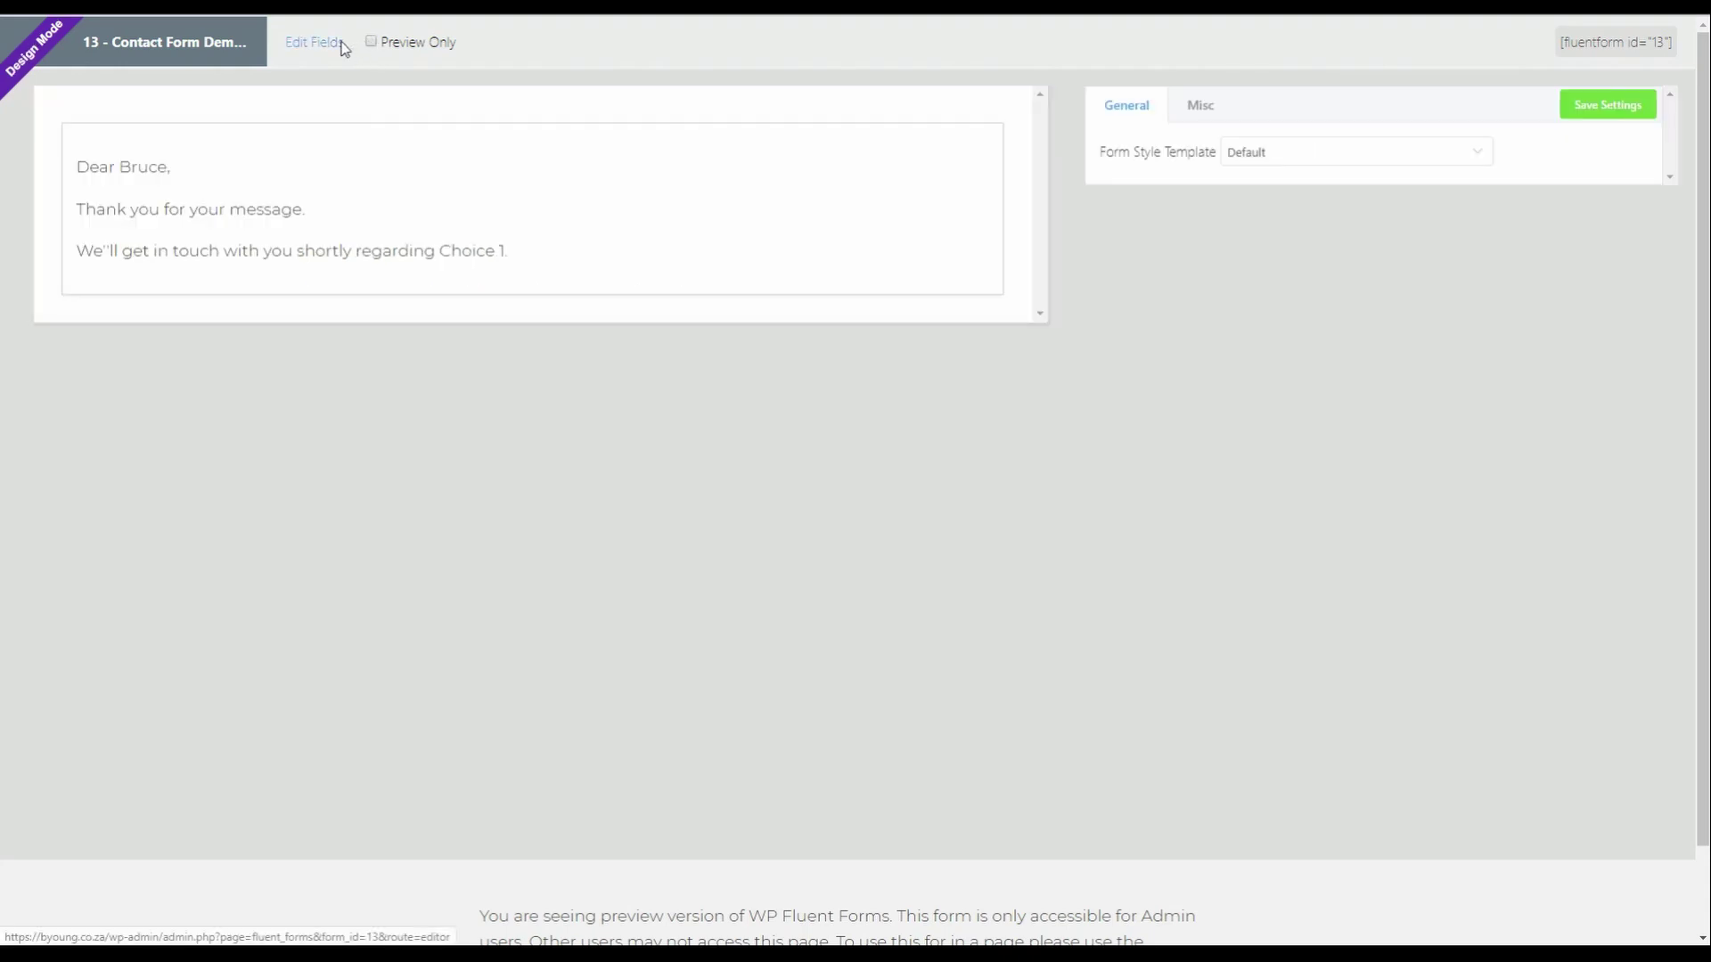
pyautogui.click(342, 43)
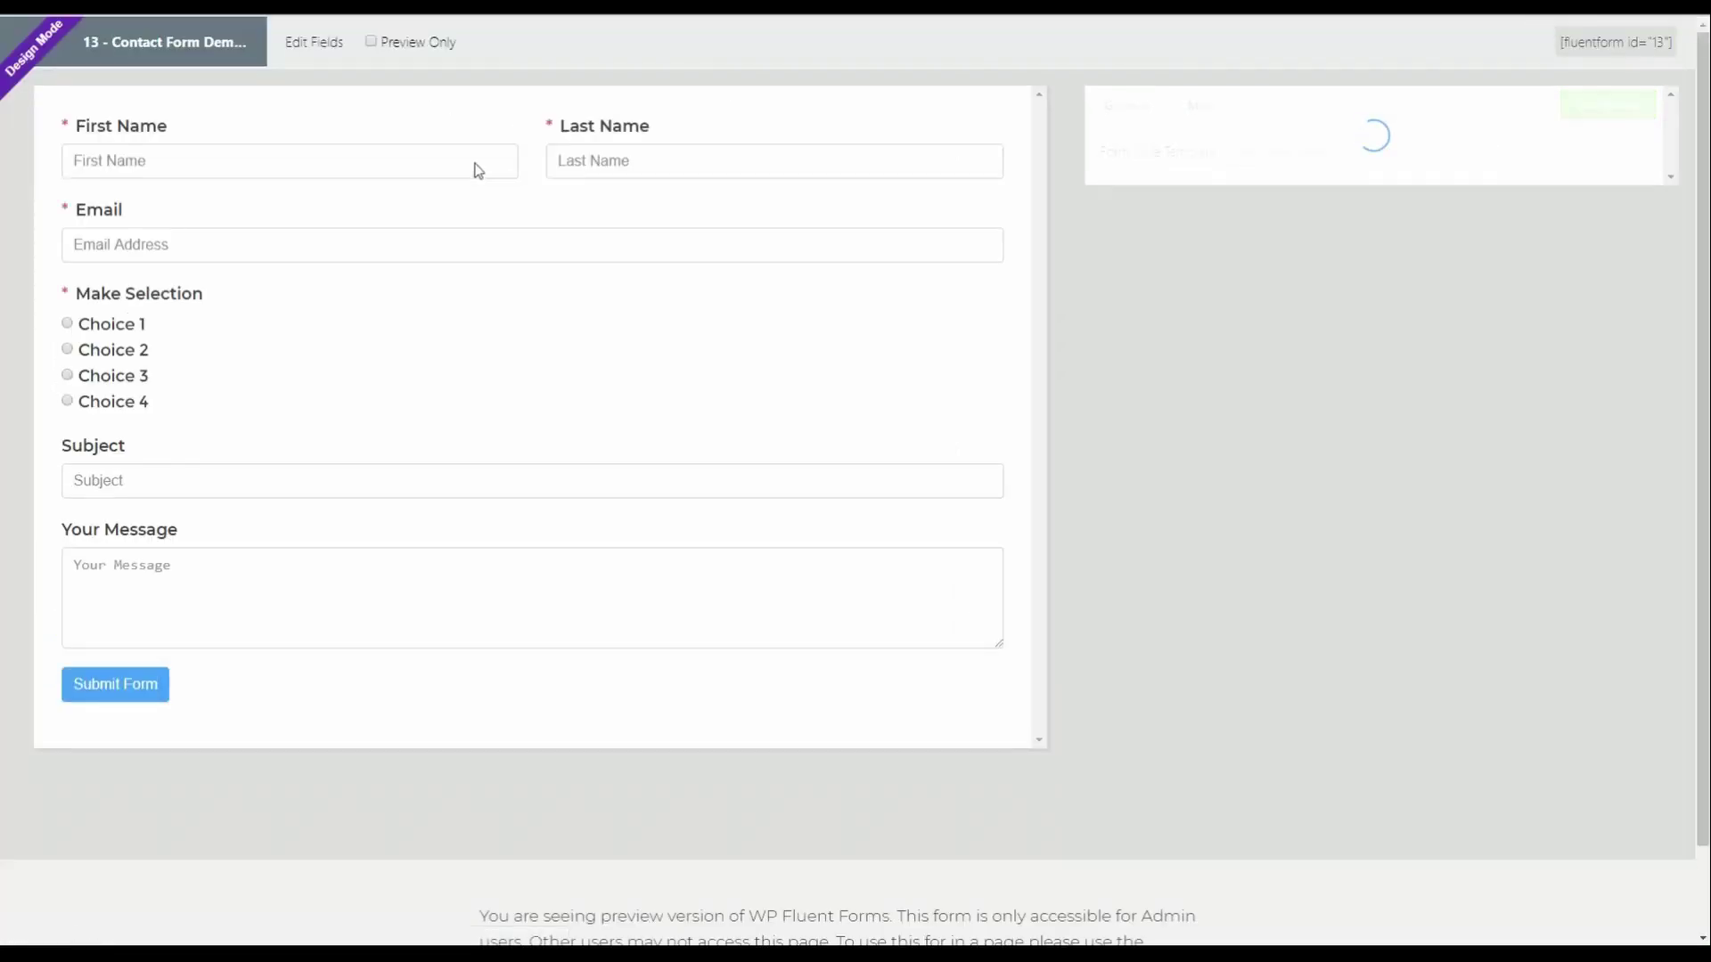
pyautogui.click(477, 168)
pyautogui.click(102, 229)
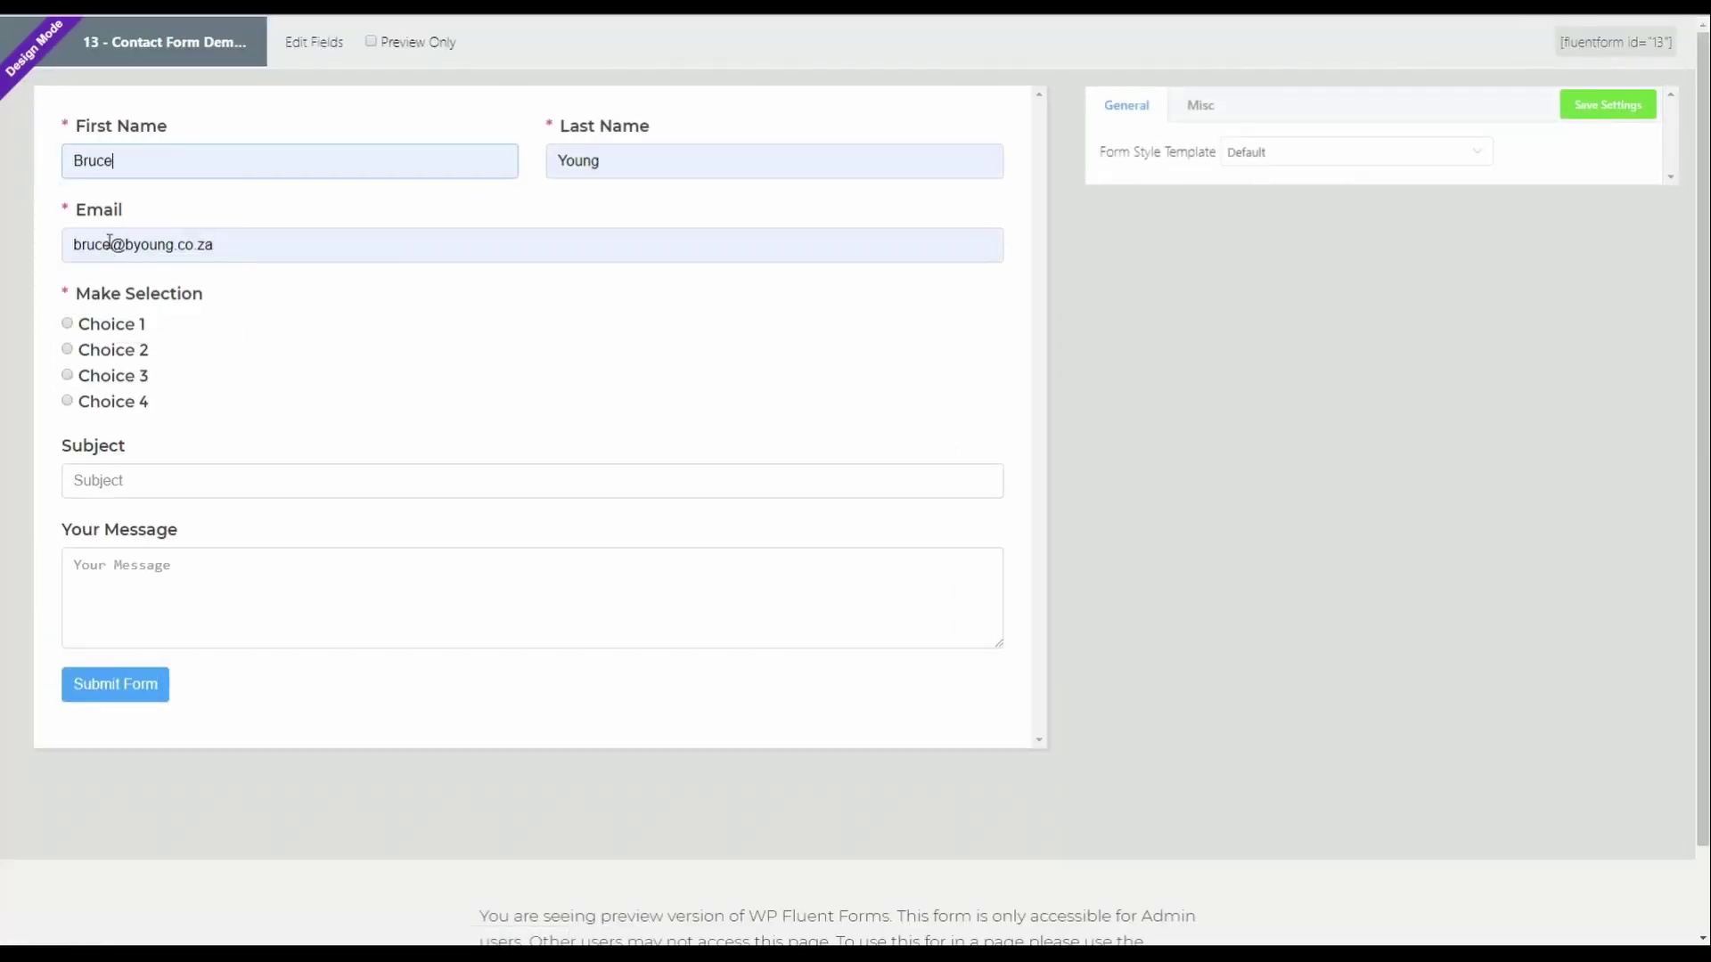
pyautogui.click(70, 377)
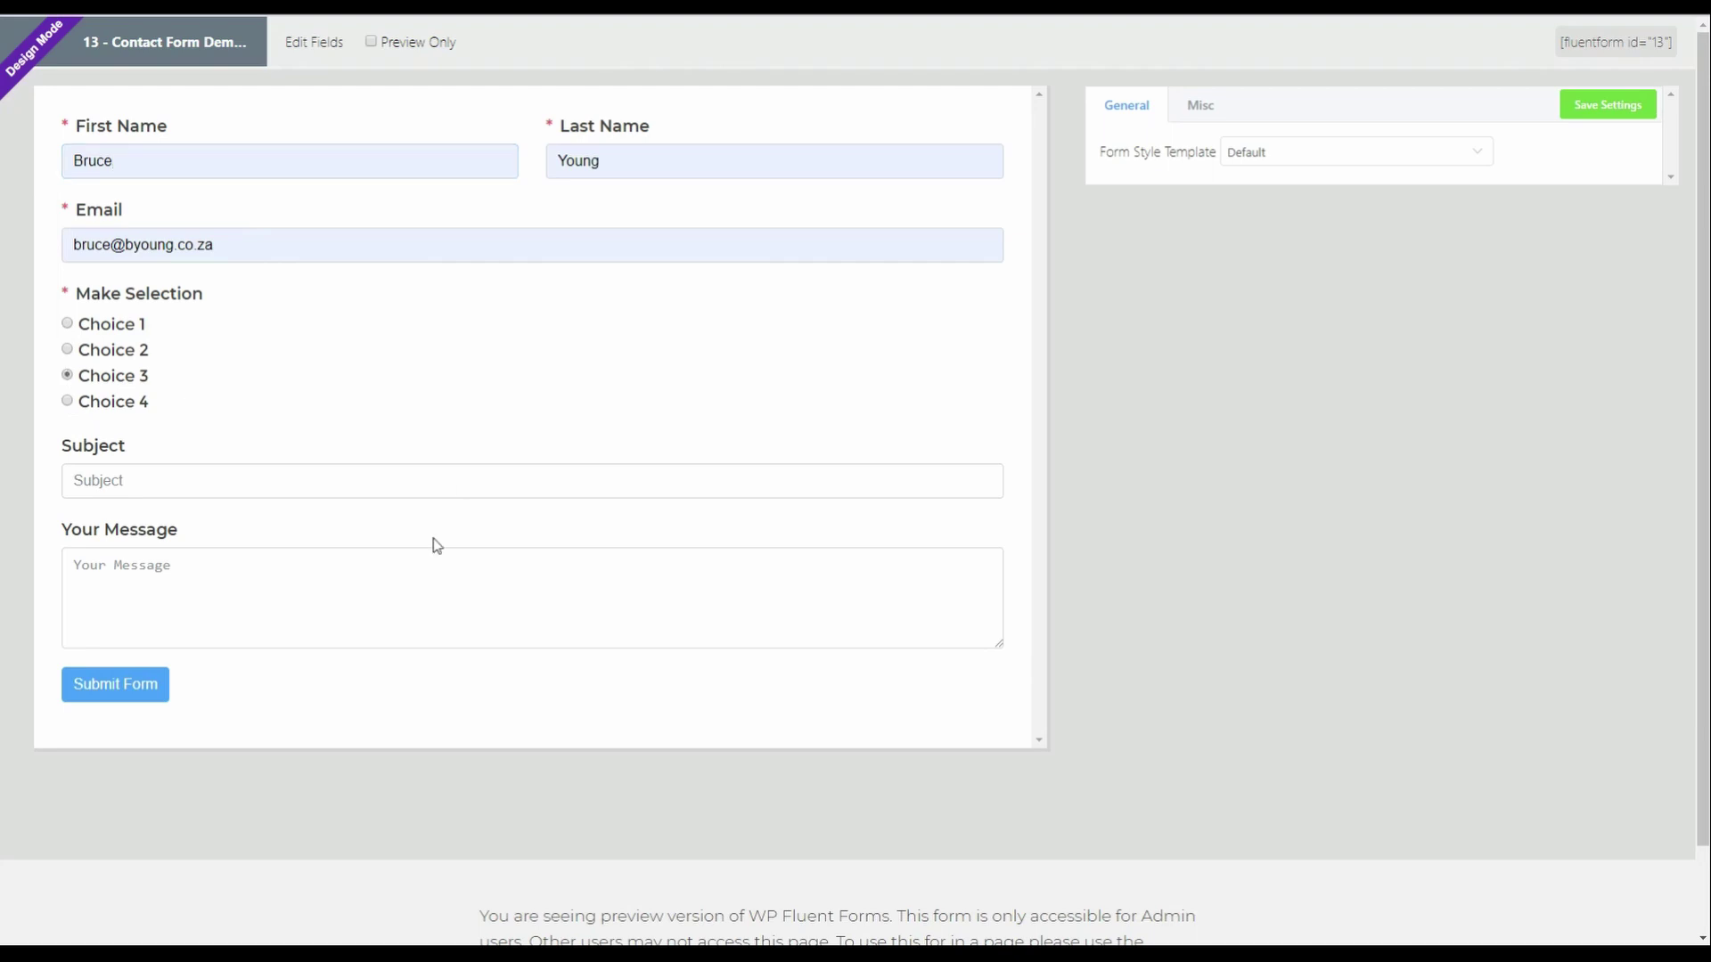
pyautogui.click(99, 697)
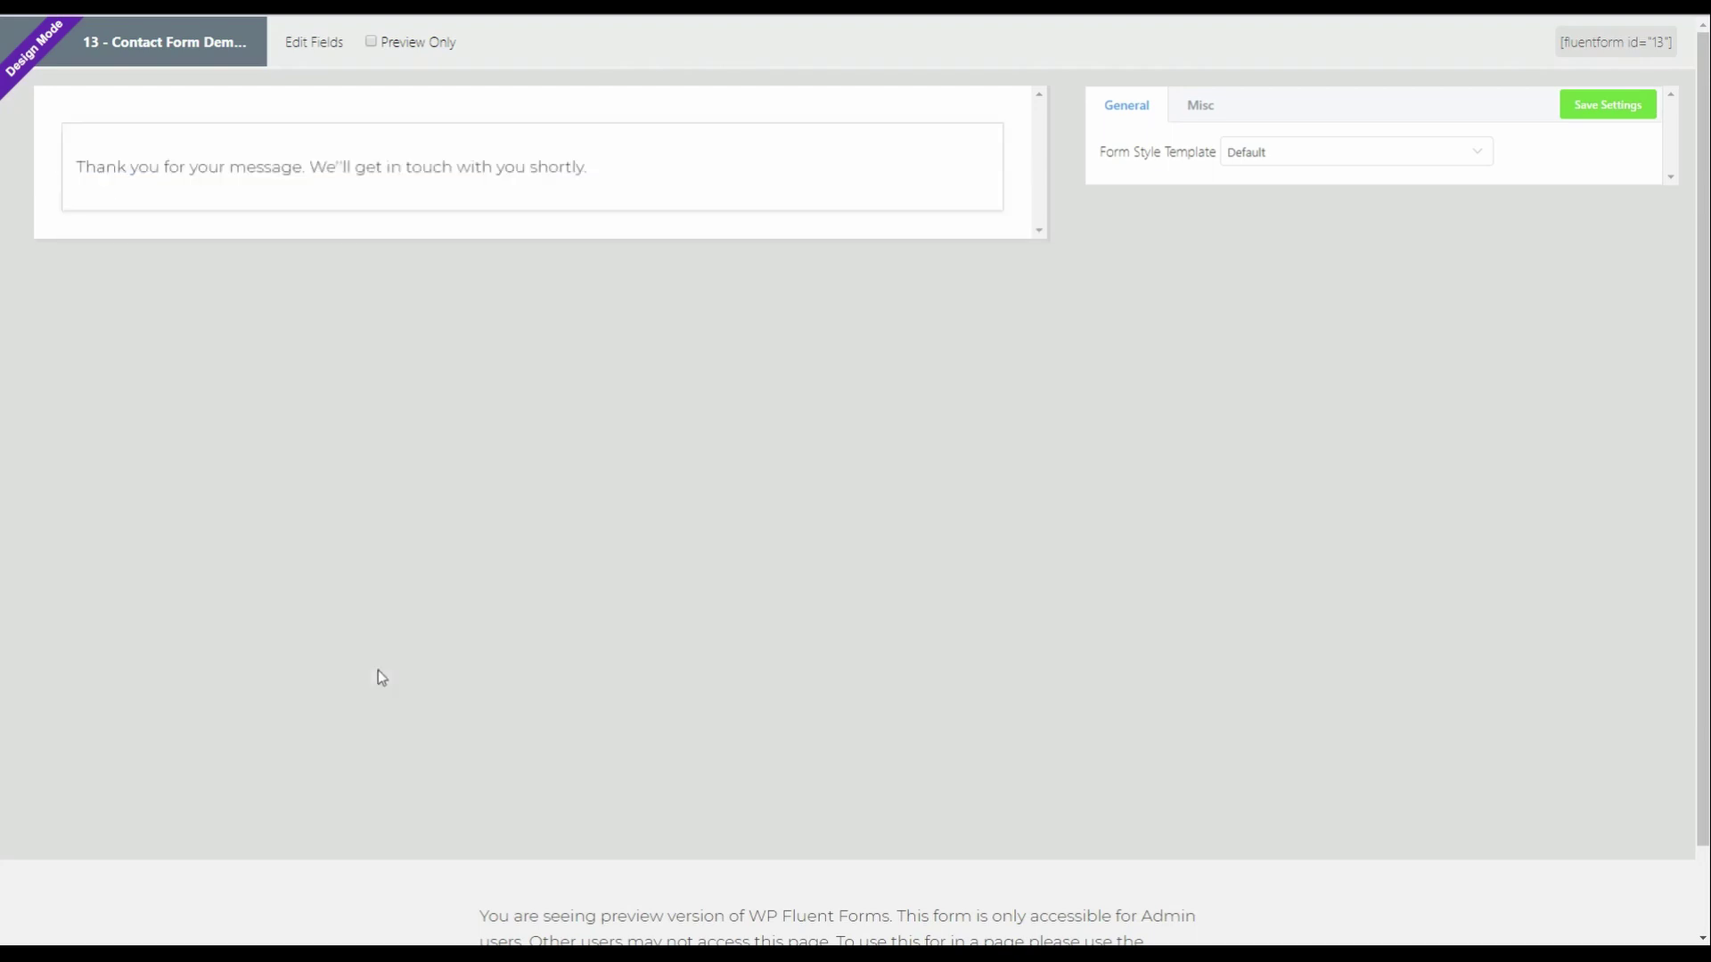